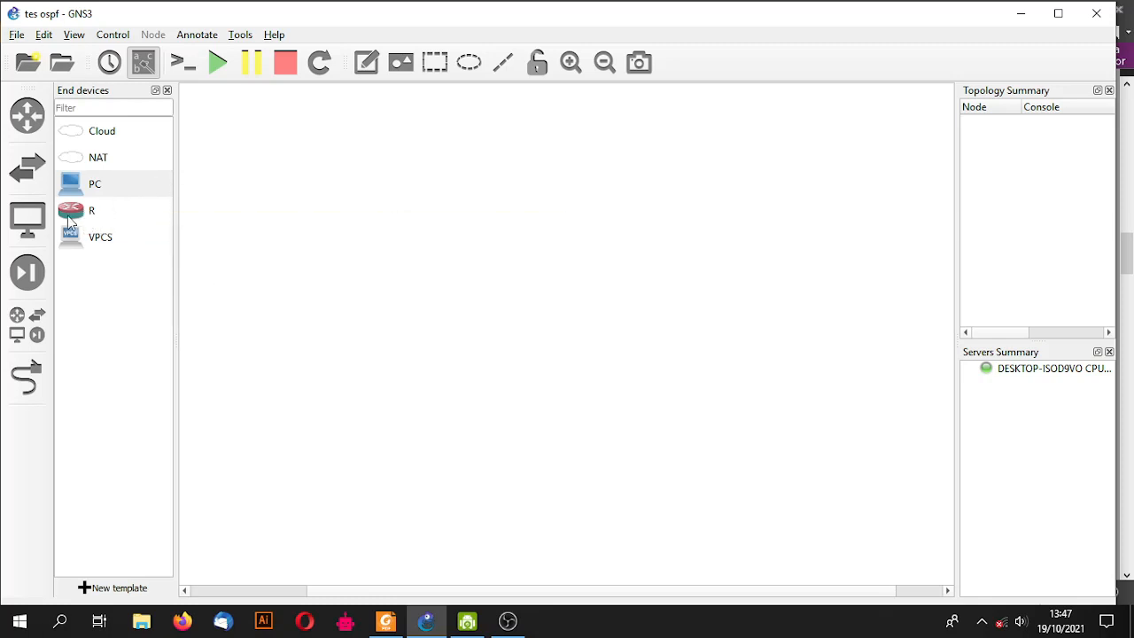
- Place three routers R-1, R-2 and R-3 on the canvas and shift them left
{"action": "left_click_drag", "start_coordinate": [71, 220], "coordinate": [339, 316]}
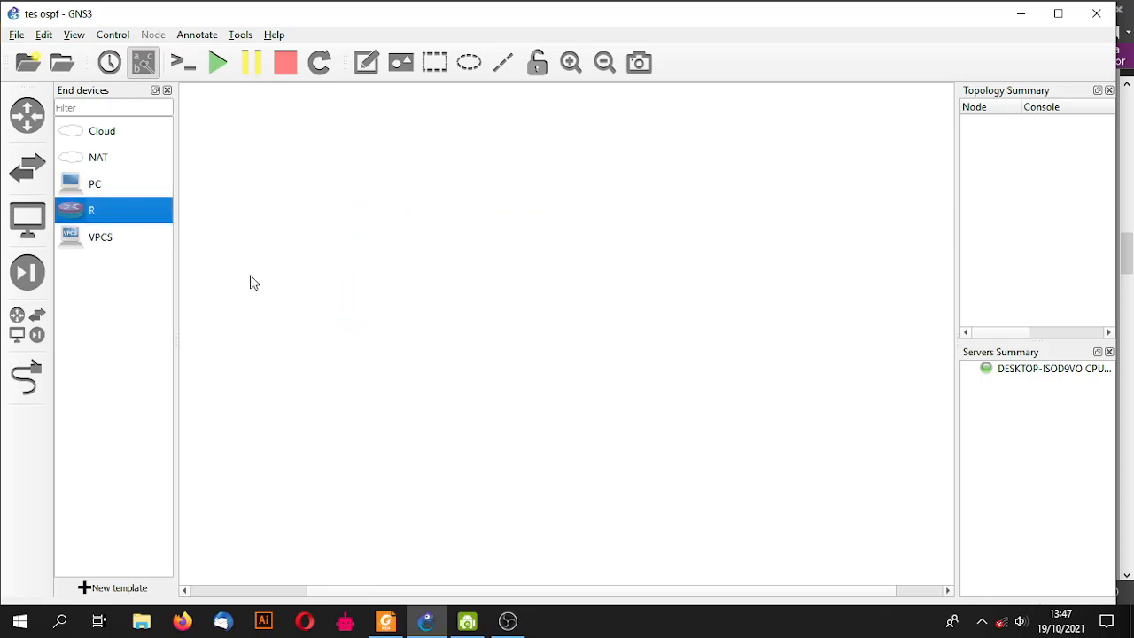
{"action": "left_click_drag", "start_coordinate": [84, 212], "coordinate": [478, 239]}
{"action": "left_click_drag", "start_coordinate": [134, 212], "coordinate": [584, 347]}
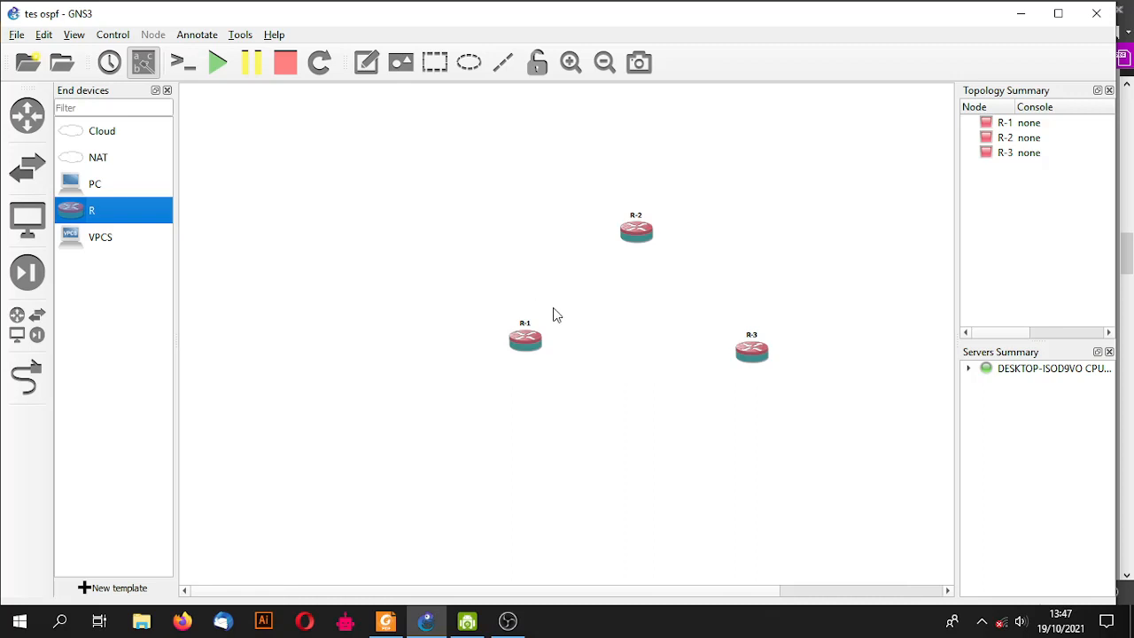
{"action": "left_click_drag", "start_coordinate": [469, 218], "coordinate": [579, 343]}
- Add PC-1, PC-2 and PC-3 and arrange each PC beside its router
{"action": "left_click", "coordinate": [596, 263]}
{"action": "left_click_drag", "start_coordinate": [99, 186], "coordinate": [490, 163]}
{"action": "left_click_drag", "start_coordinate": [139, 188], "coordinate": [655, 344]}
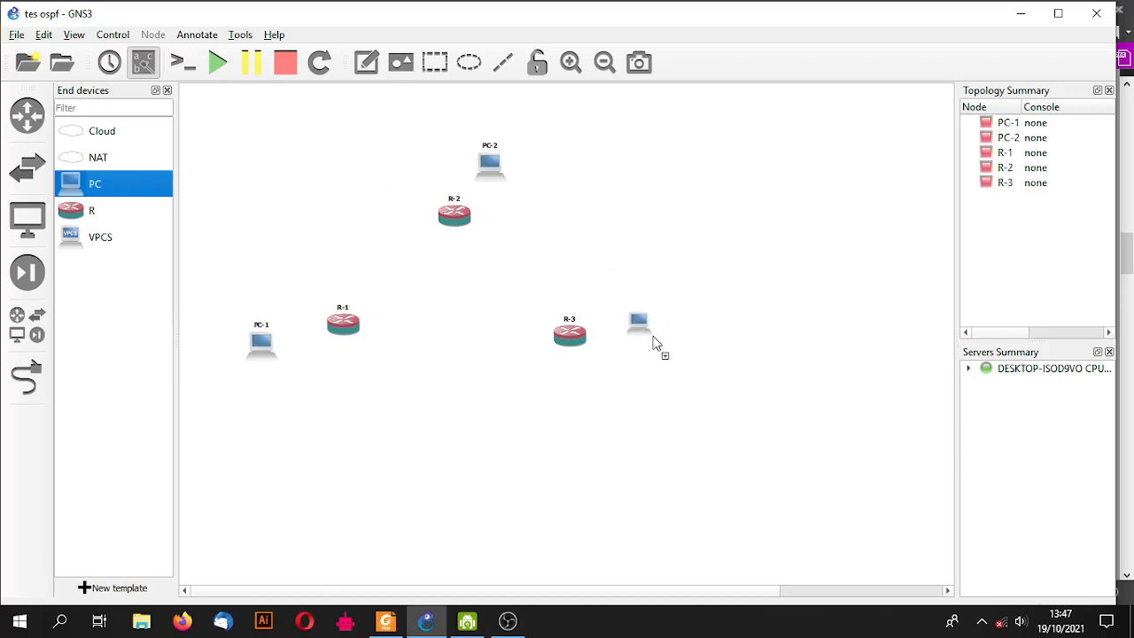
{"action": "scroll", "coordinate": [468, 304], "scroll_direction": "up", "scroll_amount": 1}
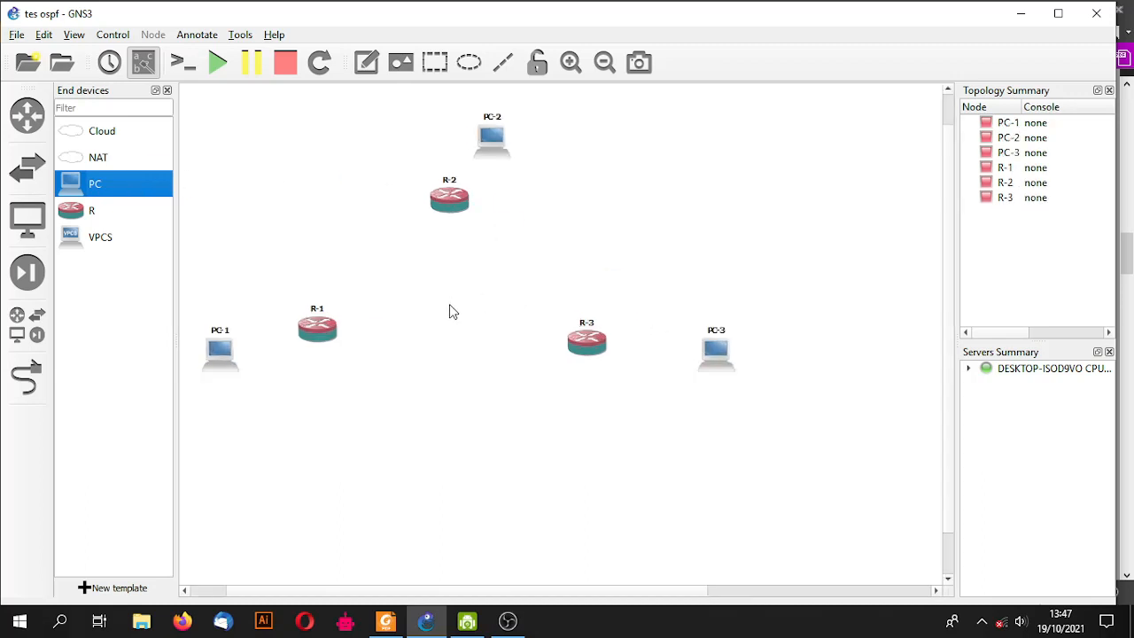
{"action": "left_click_drag", "start_coordinate": [504, 142], "coordinate": [452, 138]}
{"action": "left_click_drag", "start_coordinate": [456, 208], "coordinate": [450, 237]}
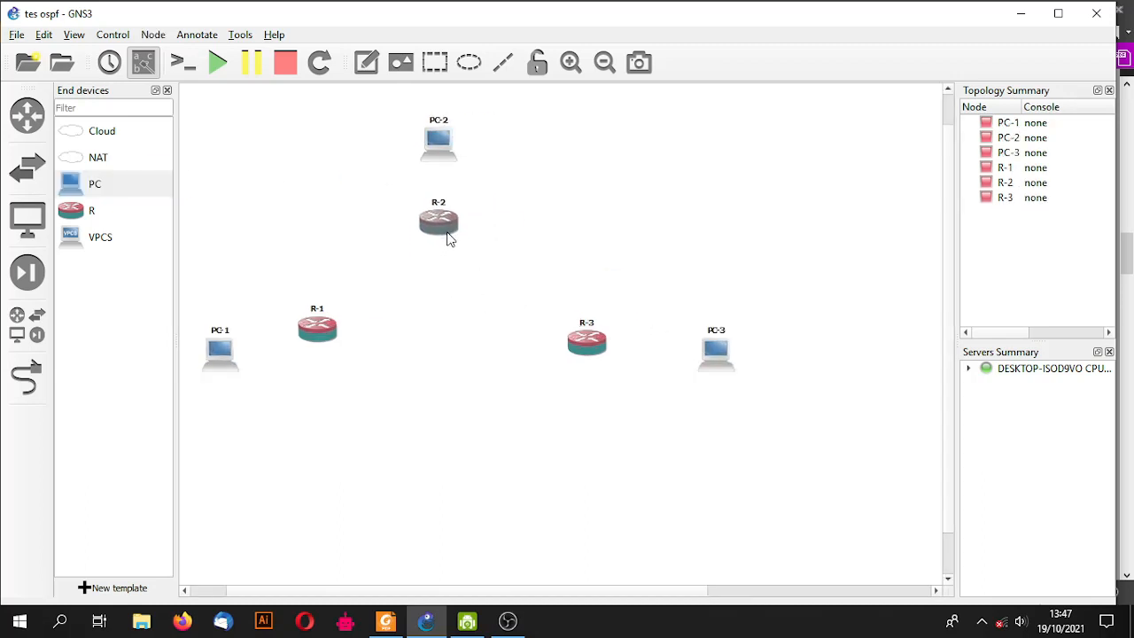
{"action": "left_click_drag", "start_coordinate": [594, 352], "coordinate": [540, 338]}
{"action": "left_click_drag", "start_coordinate": [714, 352], "coordinate": [644, 338]}
{"action": "left_click", "coordinate": [434, 277]}
{"action": "left_click", "coordinate": [27, 378]}
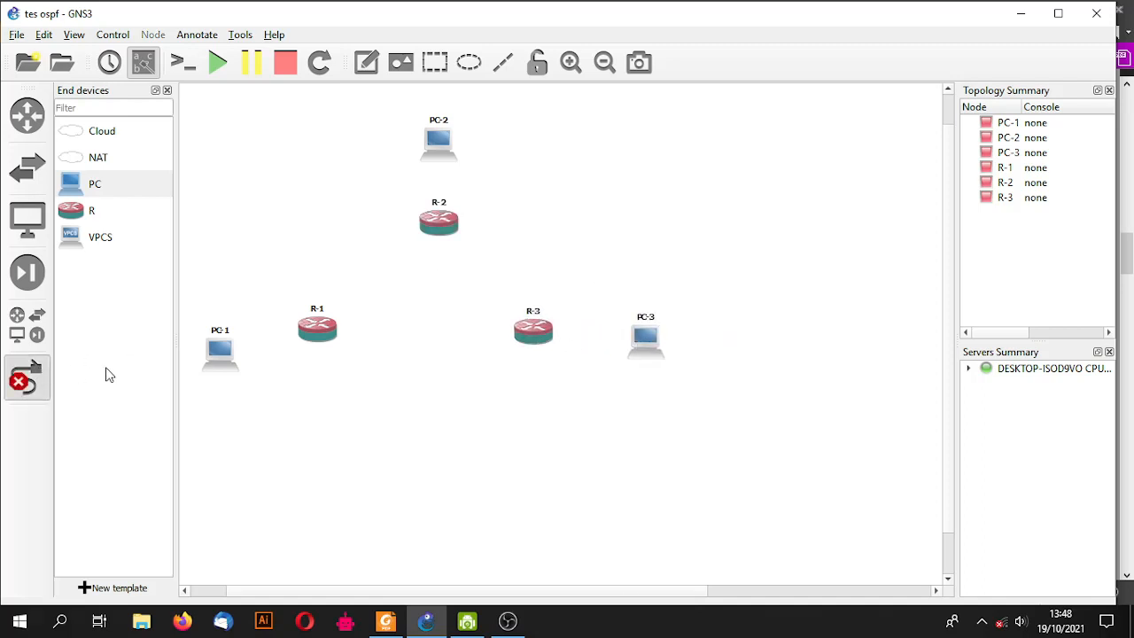
- Cable PC-1 e0 to R-1 e0, R-1 e1 to R-2 e0, and R-2 e1 to PC-2 e0
{"action": "left_click", "coordinate": [223, 355]}
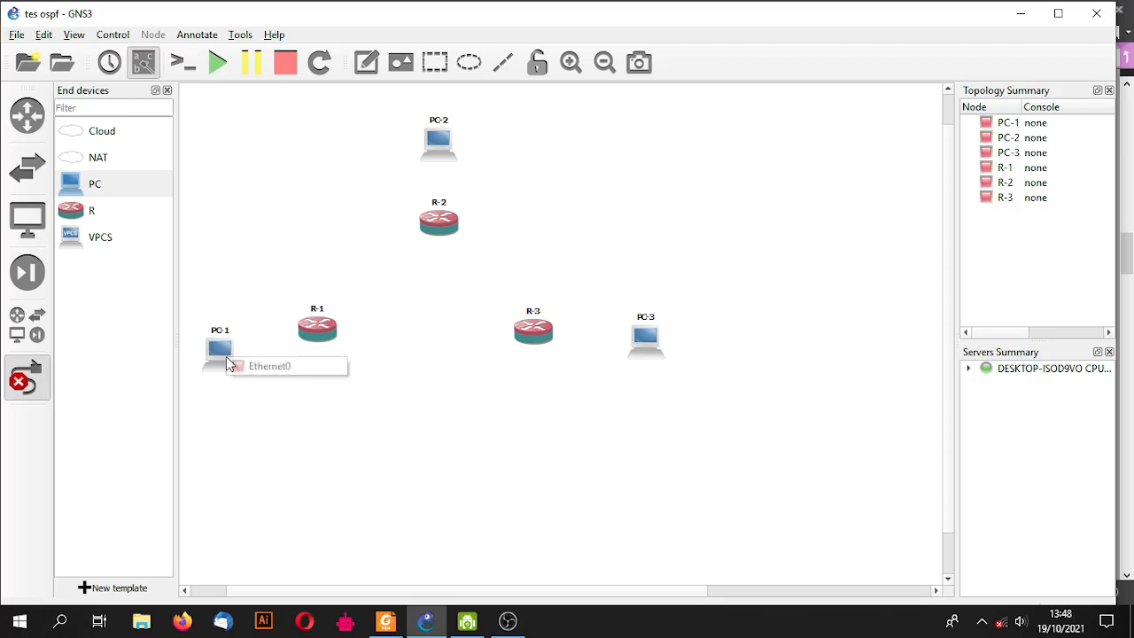
{"action": "left_click", "coordinate": [239, 367]}
{"action": "left_click", "coordinate": [317, 331]}
{"action": "left_click", "coordinate": [341, 337]}
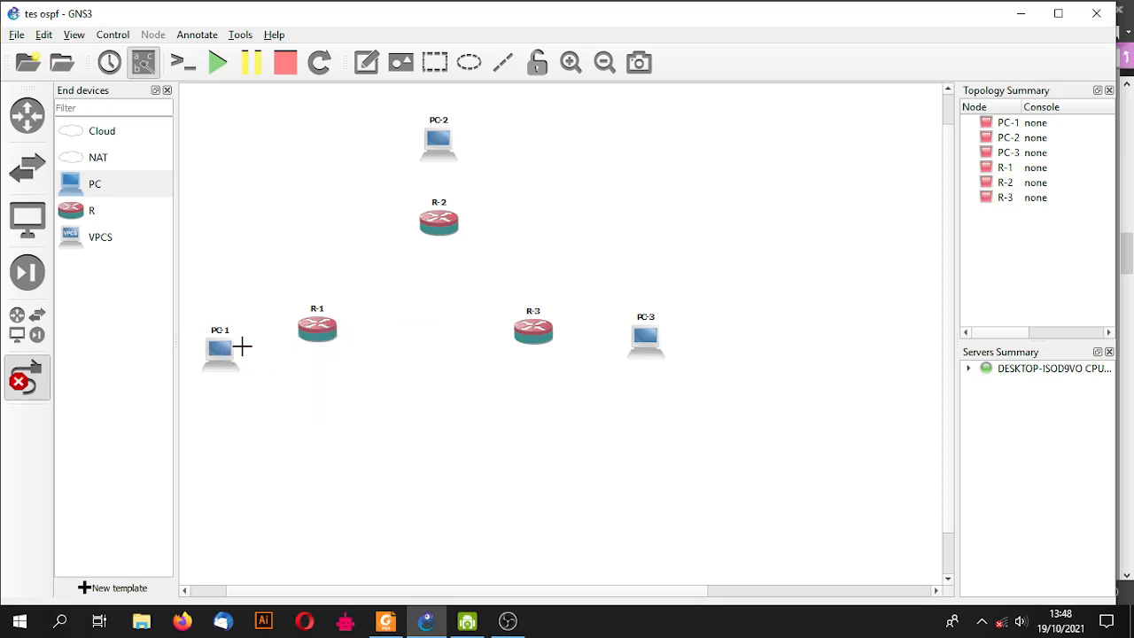
{"action": "left_click", "coordinate": [317, 328]}
{"action": "left_click", "coordinate": [355, 329]}
{"action": "left_click", "coordinate": [437, 222]}
{"action": "left_click", "coordinate": [462, 233]}
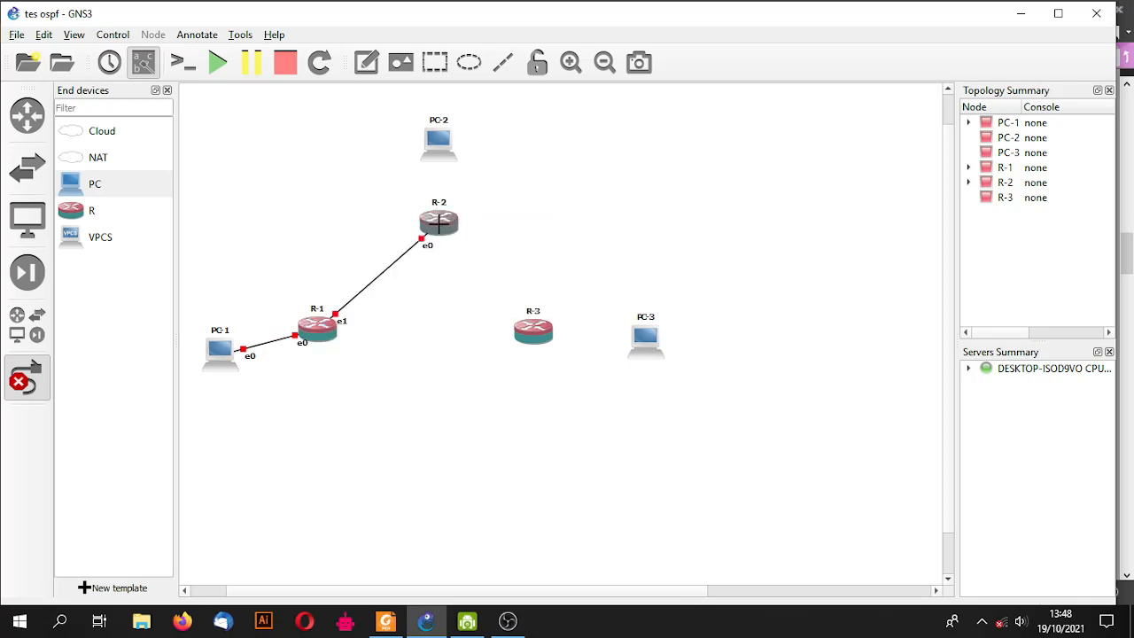
{"action": "left_click", "coordinate": [439, 224]}
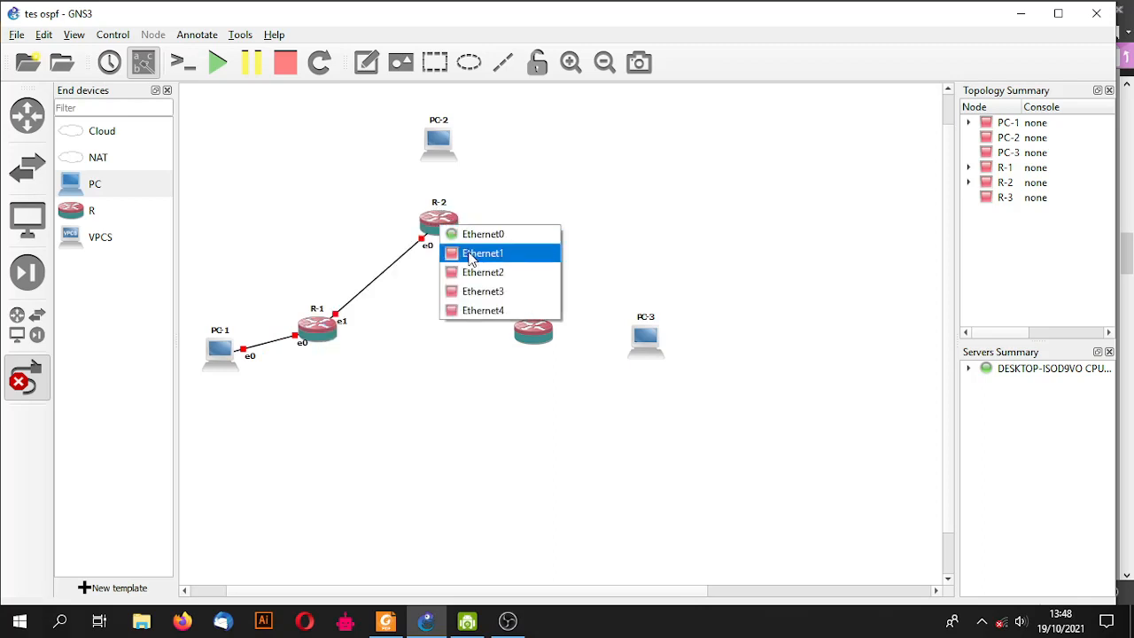
{"action": "left_click", "coordinate": [471, 257]}
{"action": "left_click", "coordinate": [441, 140]}
{"action": "left_click", "coordinate": [481, 148]}
- Link R-1 e2 to R-3 e0, R-2 e2 to R-3 e1, and R-3 e2 to PC-3 e0
{"action": "left_click", "coordinate": [317, 329]}
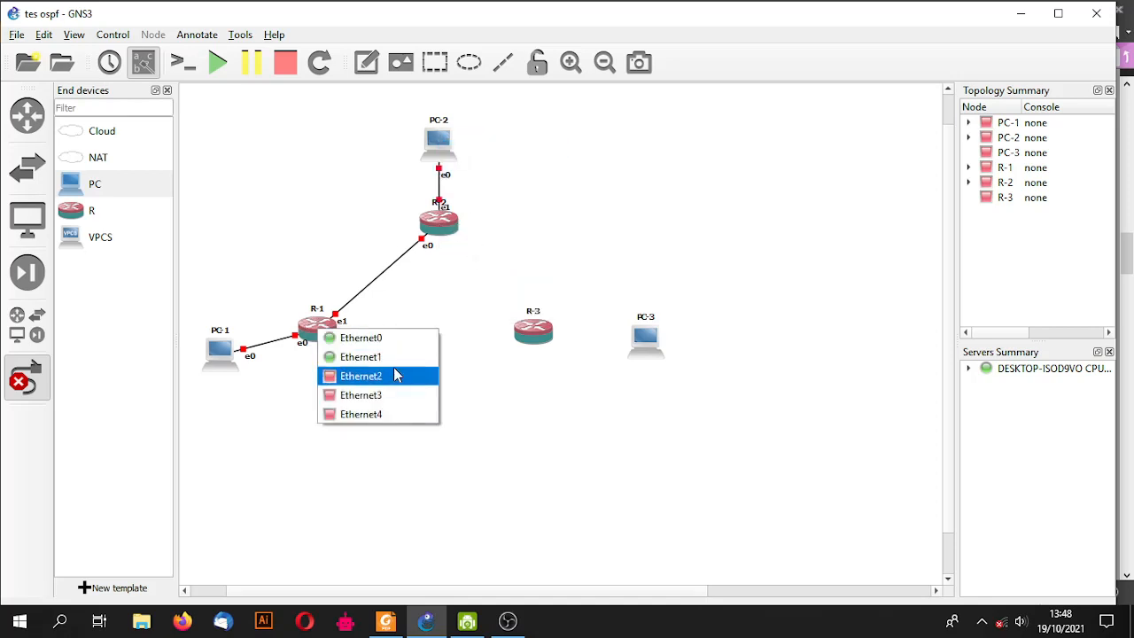
{"action": "left_click", "coordinate": [372, 375]}
{"action": "left_click", "coordinate": [540, 328]}
{"action": "left_click", "coordinate": [572, 323]}
{"action": "left_click", "coordinate": [543, 326]}
{"action": "left_click", "coordinate": [548, 337]}
{"action": "left_click", "coordinate": [446, 232]}
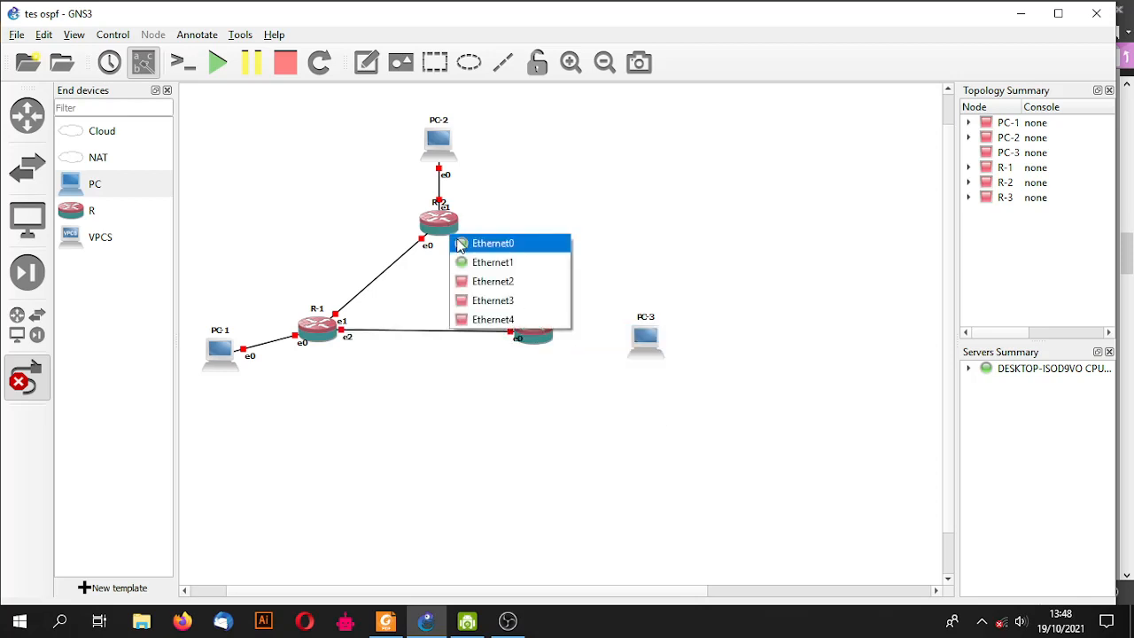
{"action": "left_click", "coordinate": [492, 281]}
{"action": "left_click", "coordinate": [532, 327]}
{"action": "left_click", "coordinate": [567, 363]}
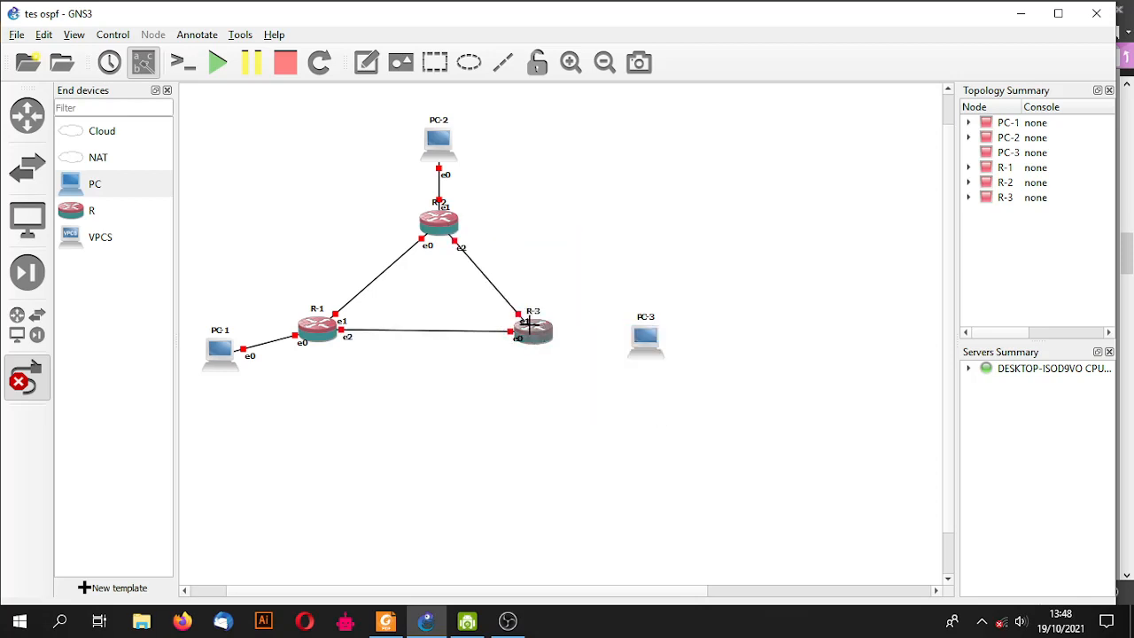
{"action": "left_click", "coordinate": [540, 337]}
{"action": "left_click", "coordinate": [576, 383]}
{"action": "left_click", "coordinate": [646, 337]}
{"action": "left_click", "coordinate": [681, 345]}
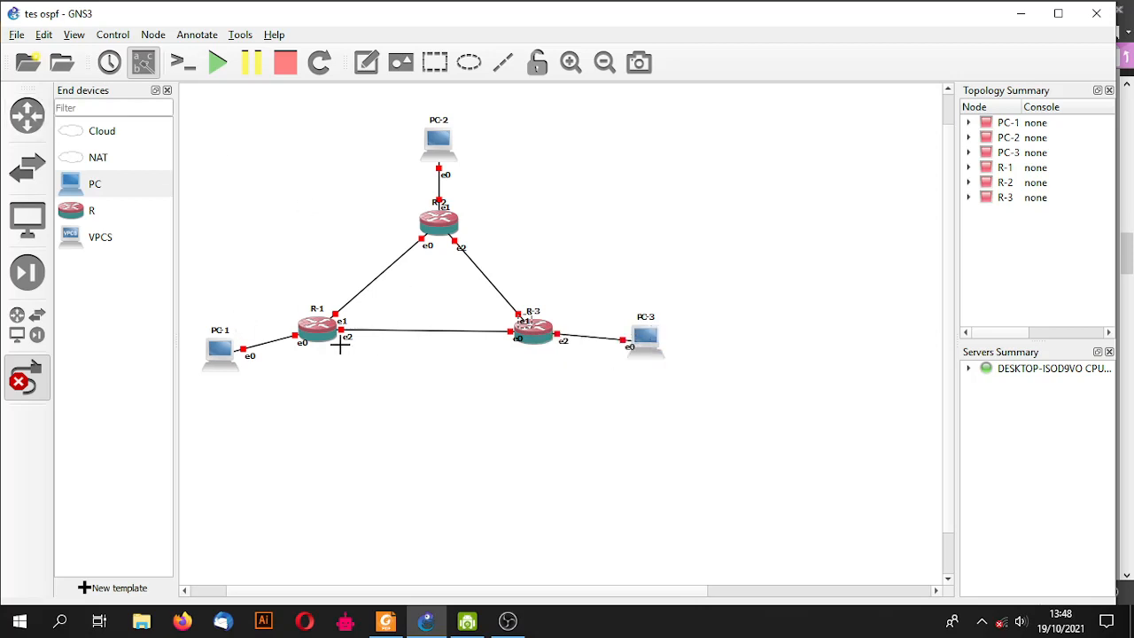
- Tidy the layout so PC-1, PC-2, R-2, R-3 and PC-3 sit neatly around the triangle
{"action": "left_click", "coordinate": [44, 383]}
{"action": "left_click_drag", "start_coordinate": [222, 351], "coordinate": [232, 332]}
{"action": "left_click_drag", "start_coordinate": [445, 229], "coordinate": [431, 256]}
{"action": "left_click_drag", "start_coordinate": [443, 147], "coordinate": [427, 161]}
{"action": "left_click_drag", "start_coordinate": [650, 344], "coordinate": [641, 329]}
{"action": "left_click_drag", "start_coordinate": [533, 343], "coordinate": [528, 339]}
{"action": "left_click_drag", "start_coordinate": [618, 321], "coordinate": [615, 328]}
{"action": "left_click", "coordinate": [577, 266]}
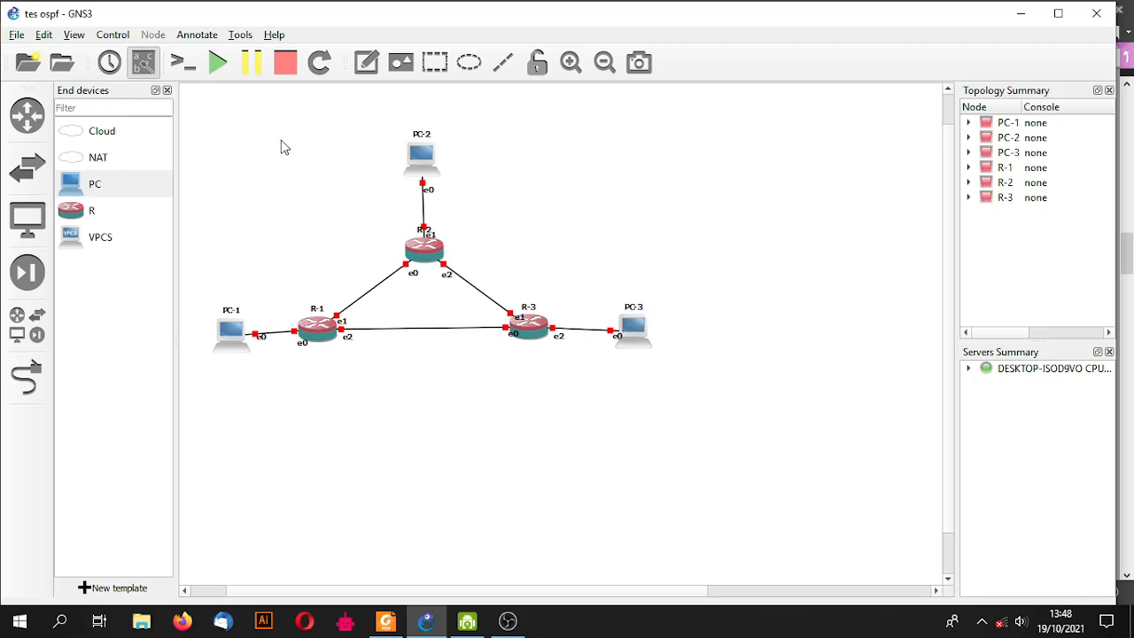
- Start all six nodes, confirm, and let their VirtualBox machines boot
{"action": "left_click", "coordinate": [218, 62]}
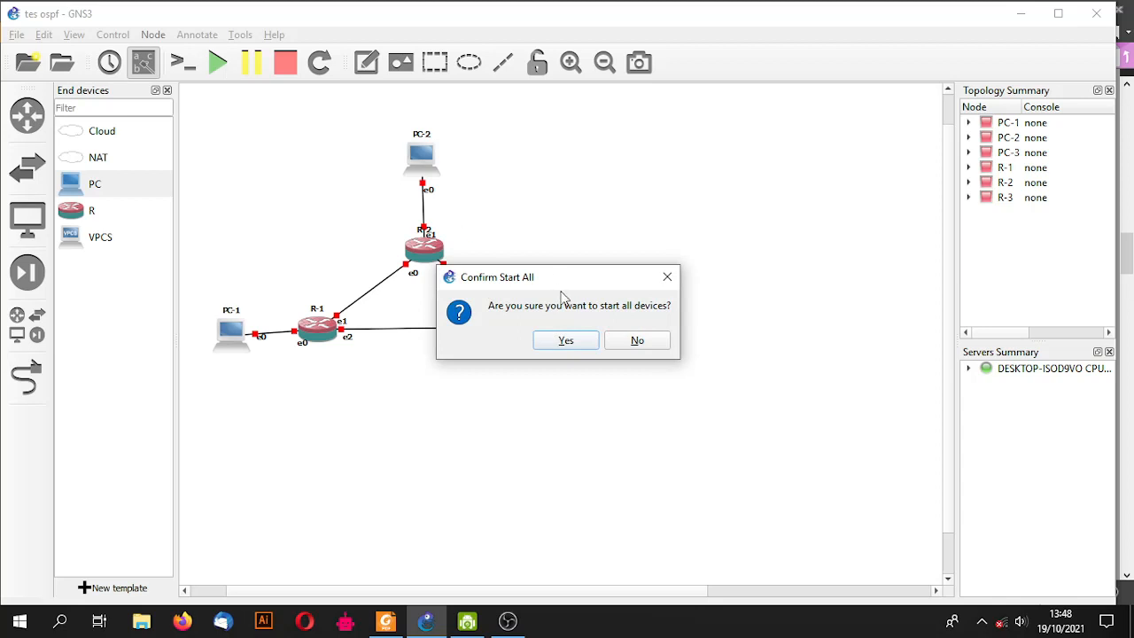
{"action": "left_click", "coordinate": [567, 342]}
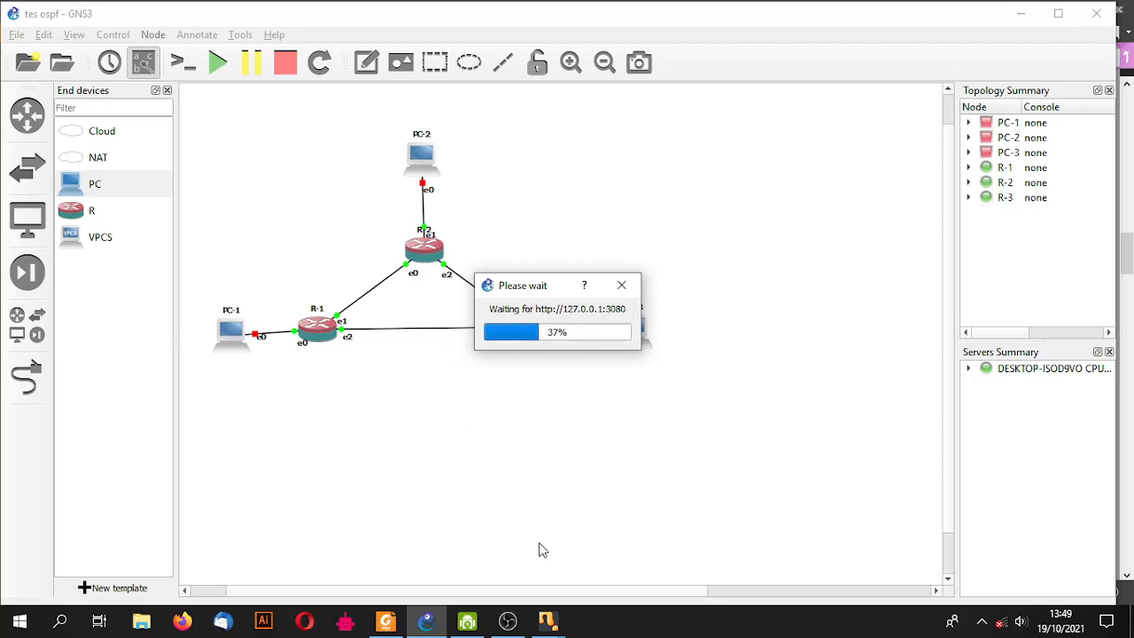
{"action": "mouse_move", "coordinate": [549, 620]}
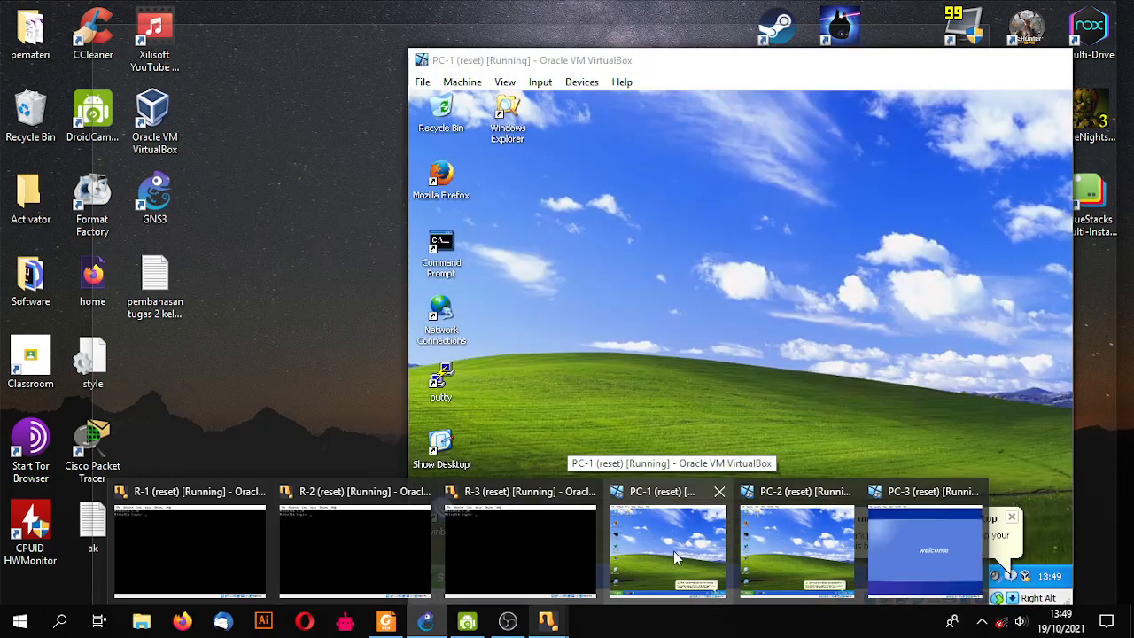
- Bring PC-1's Windows XP machine forward and dismiss the unused desktop icons notice
{"action": "left_click", "coordinate": [674, 550]}
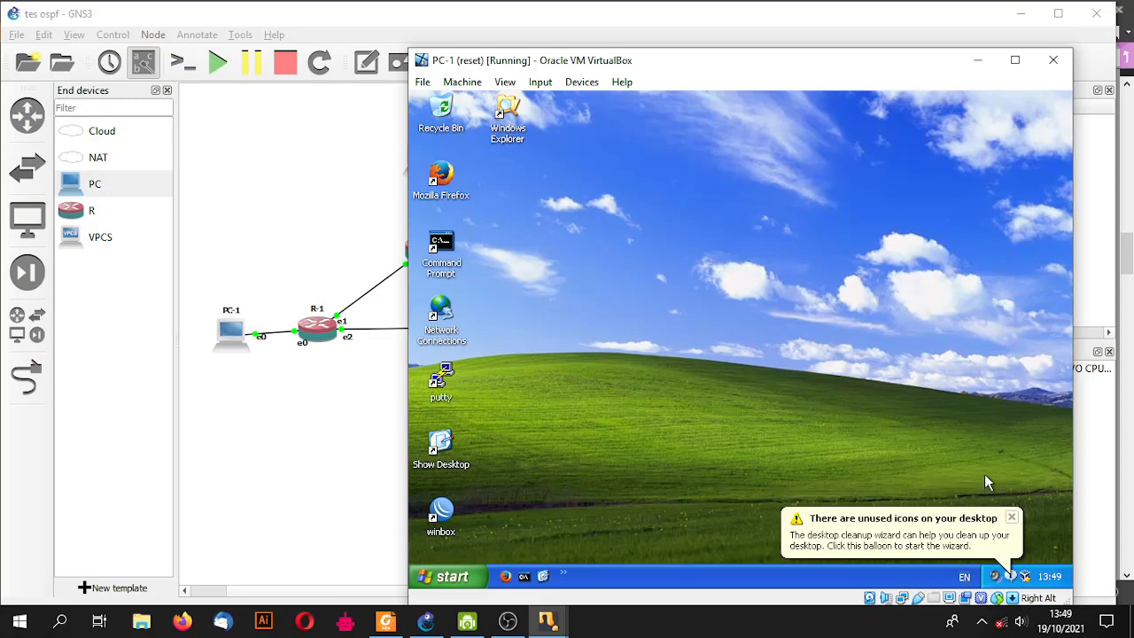
{"action": "left_click", "coordinate": [1014, 519]}
{"action": "left_click", "coordinate": [1011, 517]}
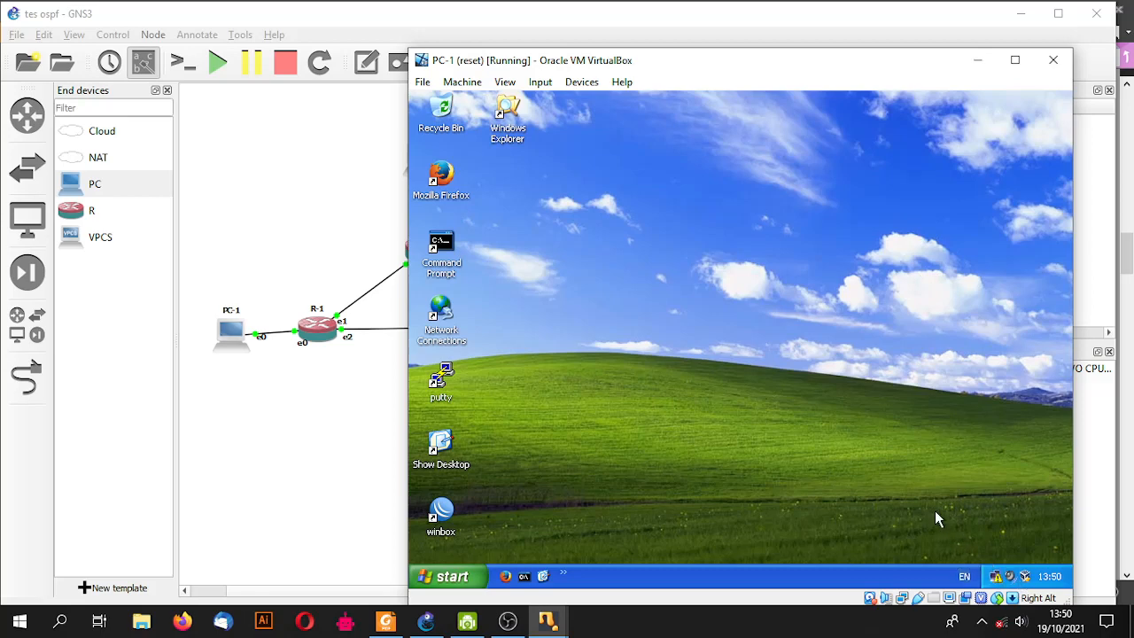
- On PC-1, open the Internet Protocol (TCP/IP) properties of the Local Area Connection
{"action": "right_click", "coordinate": [996, 576]}
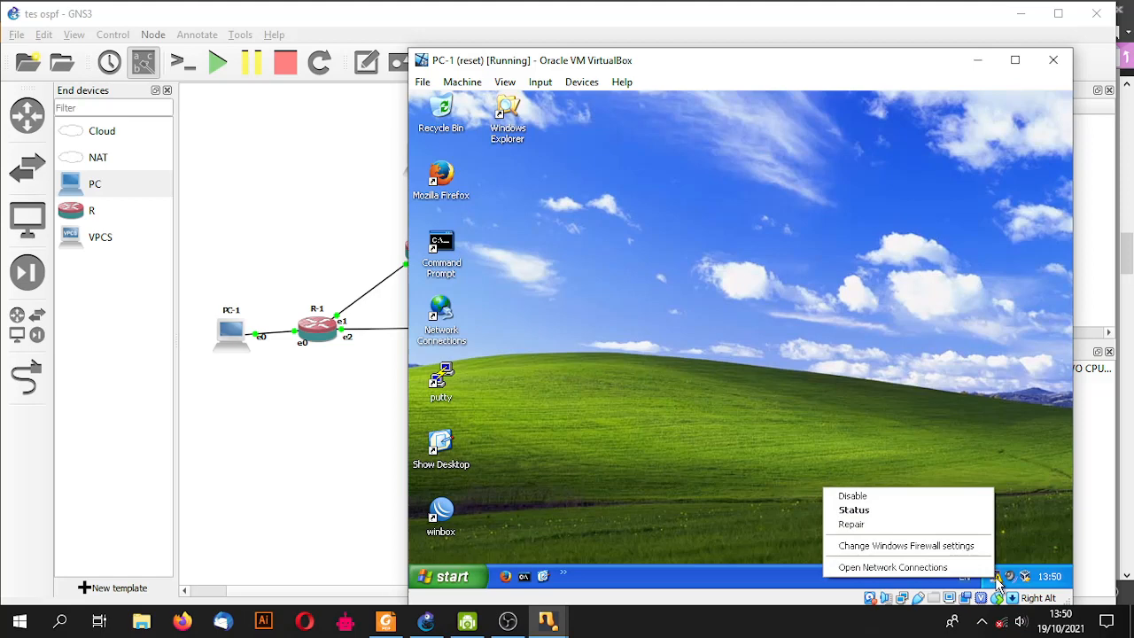
{"action": "left_click", "coordinate": [952, 568]}
{"action": "double_click", "coordinate": [749, 312]}
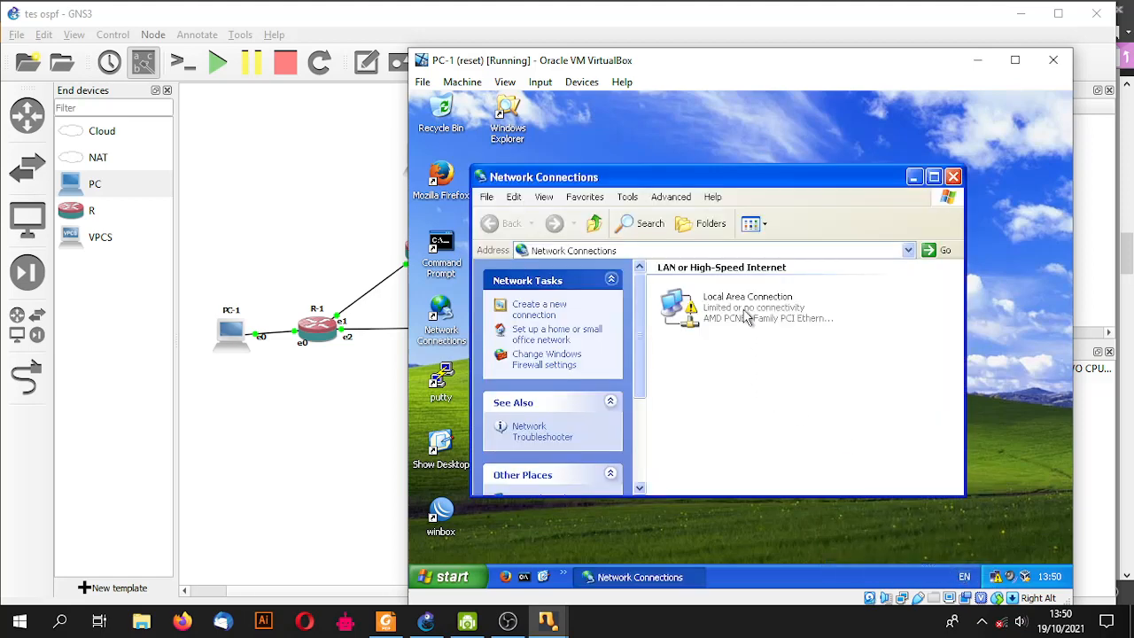
{"action": "left_click", "coordinate": [638, 470]}
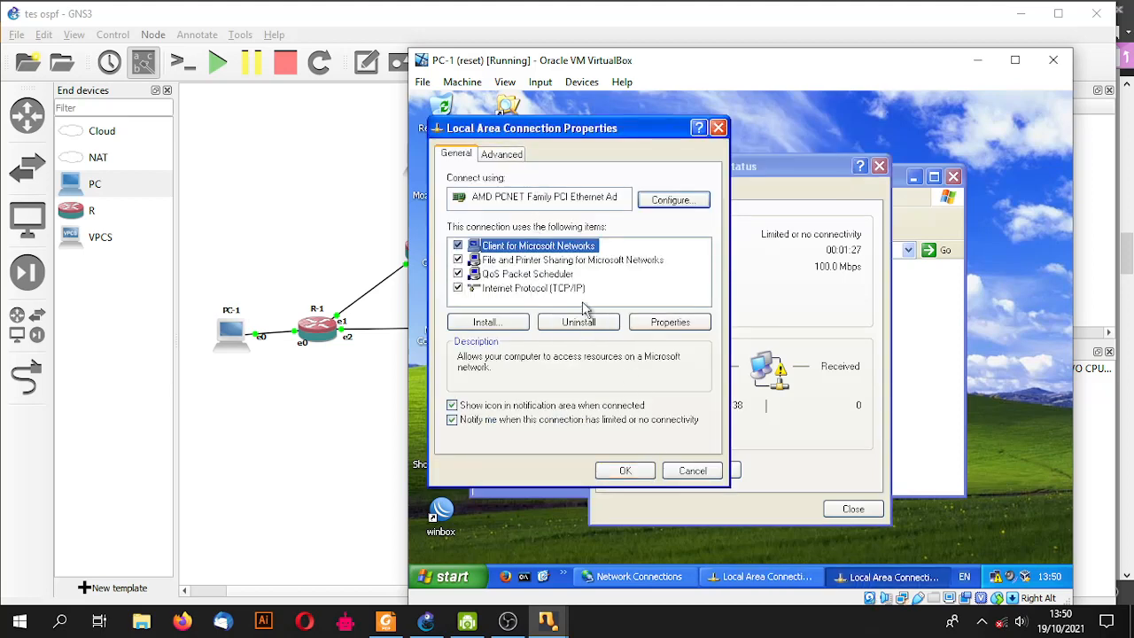
{"action": "left_click", "coordinate": [546, 289]}
{"action": "left_click", "coordinate": [647, 321]}
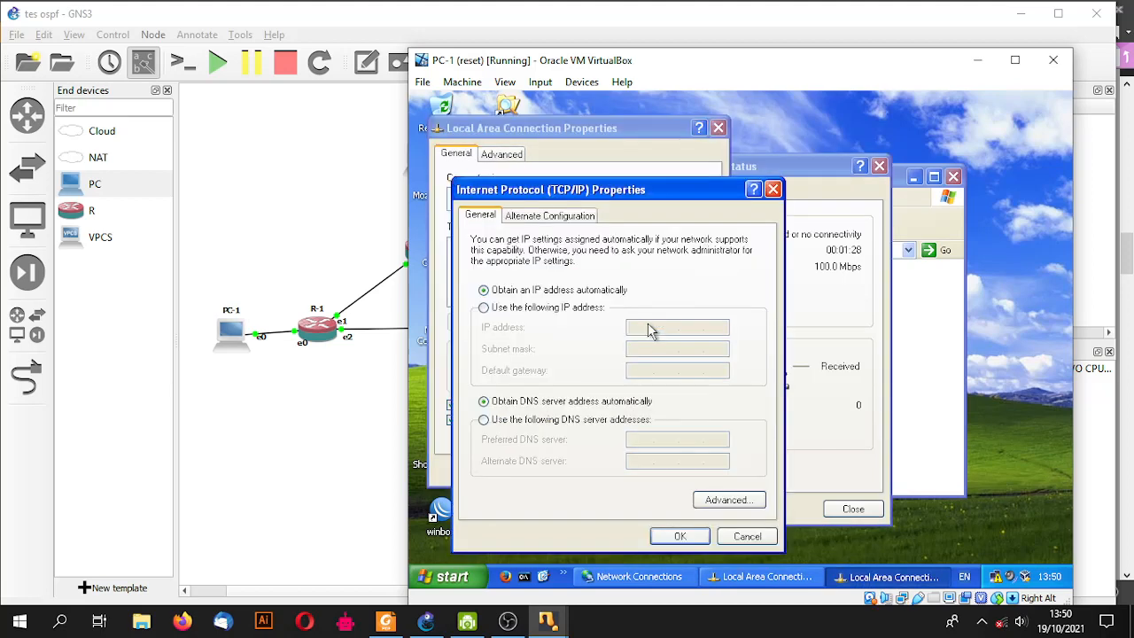
- Set static IP 192.168.1.2, mask 255.255.255.0, gateway 192.168.1.1, and close the dialogs
{"action": "left_click", "coordinate": [569, 308]}
{"action": "type", "text": "192 . 168 . 1 ."}
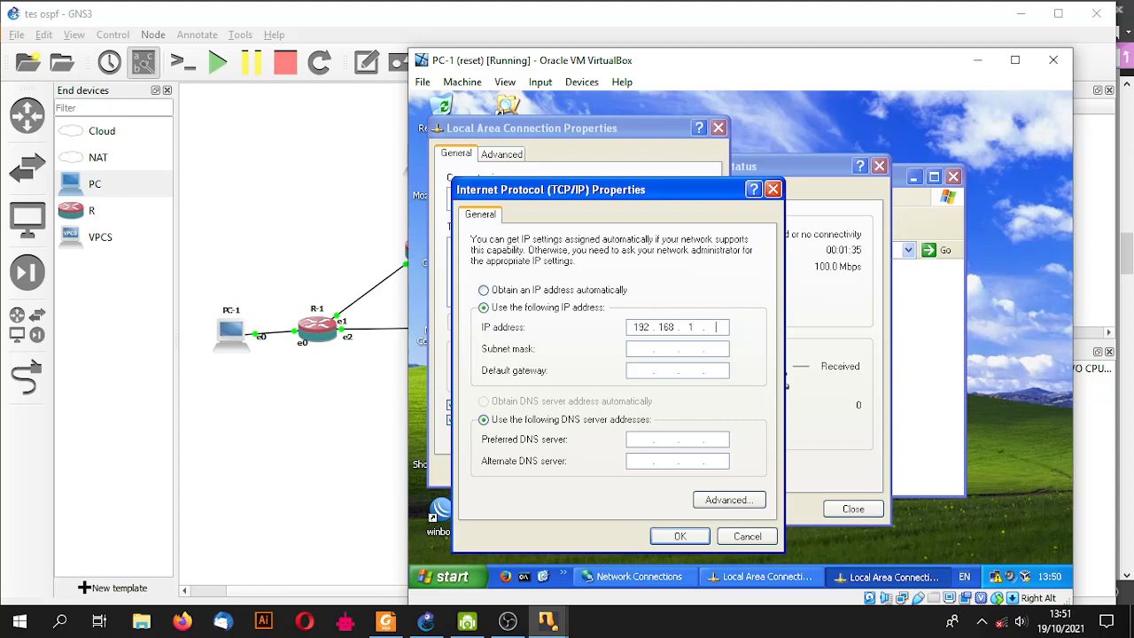
{"action": "key", "text": "Tab"}
{"action": "left_click", "coordinate": [639, 370]}
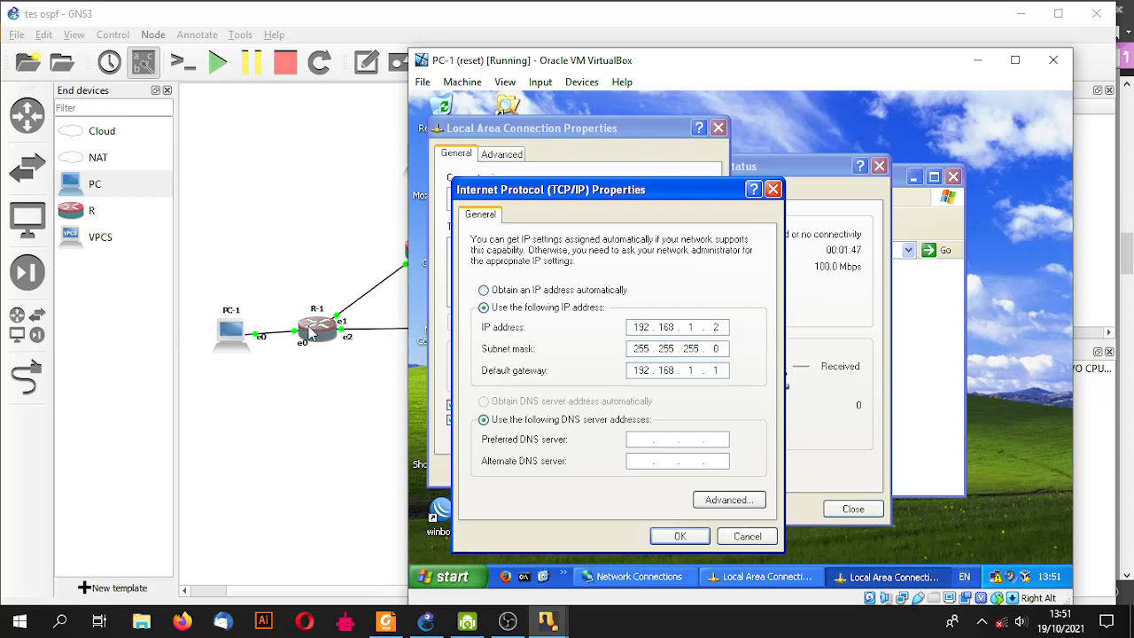
{"action": "left_click", "coordinate": [680, 536]}
{"action": "left_click", "coordinate": [625, 471]}
{"action": "left_click", "coordinate": [853, 509]}
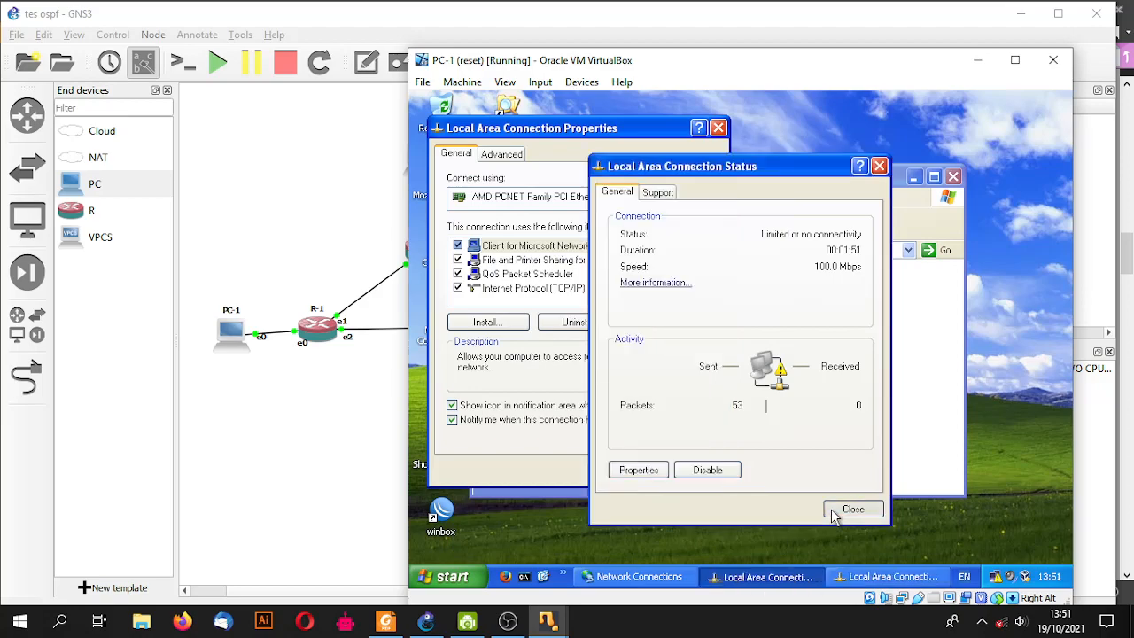
- On PC-2, open the Internet Protocol (TCP/IP) properties of the Local Area Connection
{"action": "mouse_move", "coordinate": [547, 622]}
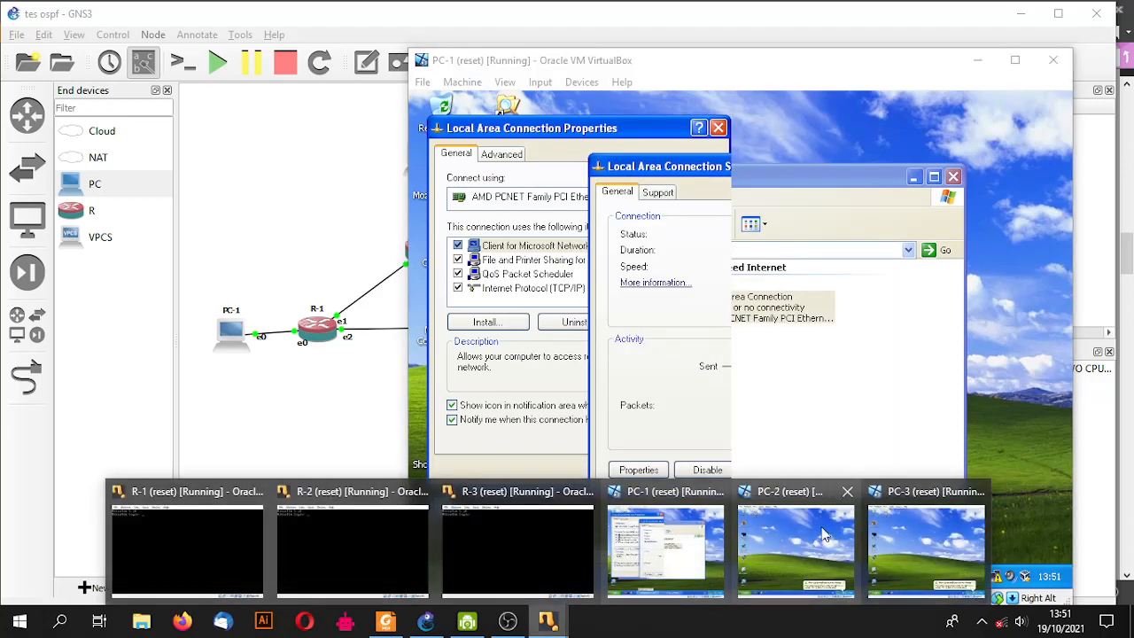
{"action": "left_click", "coordinate": [797, 530]}
{"action": "right_click", "coordinate": [979, 576]}
{"action": "left_click", "coordinate": [877, 567]}
{"action": "double_click", "coordinate": [755, 312]}
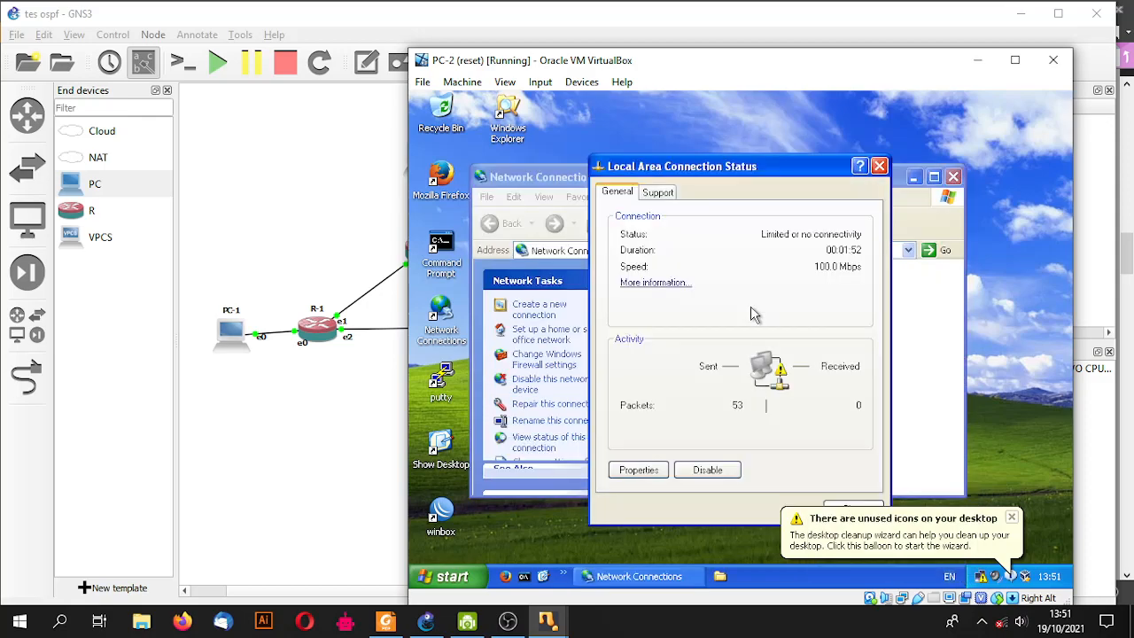
{"action": "left_click", "coordinate": [638, 470]}
{"action": "left_click", "coordinate": [541, 295]}
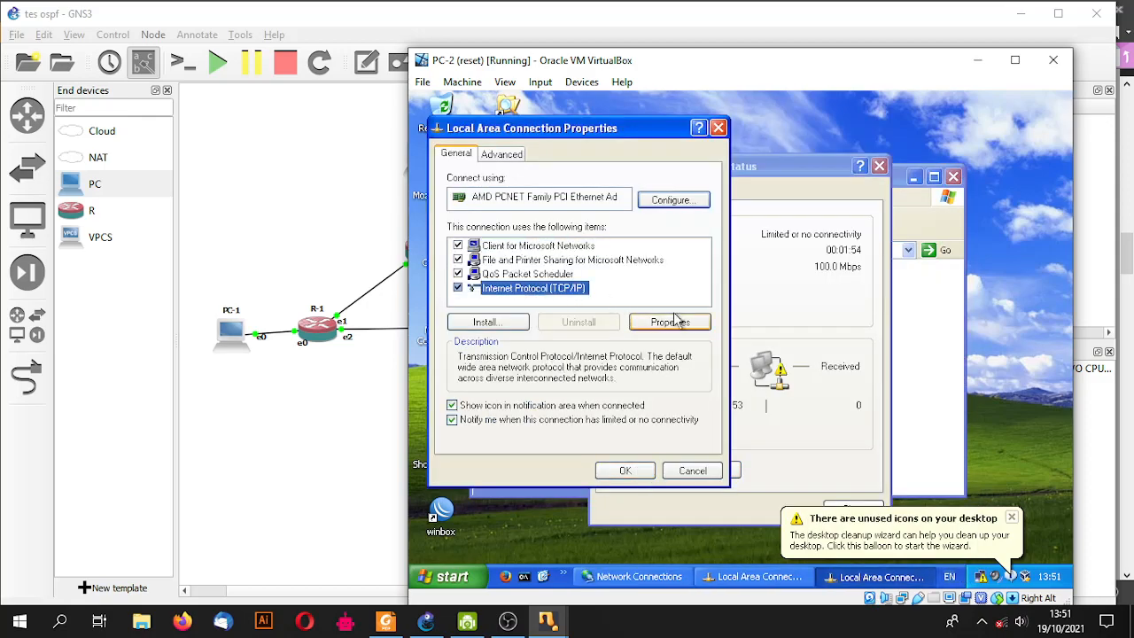
{"action": "left_click", "coordinate": [676, 321]}
- Give PC-2 static IP 192.168.2.2, mask 255.255.255.0 and a 192.168.2 gateway
{"action": "left_click", "coordinate": [586, 307]}
{"action": "left_click", "coordinate": [637, 328]}
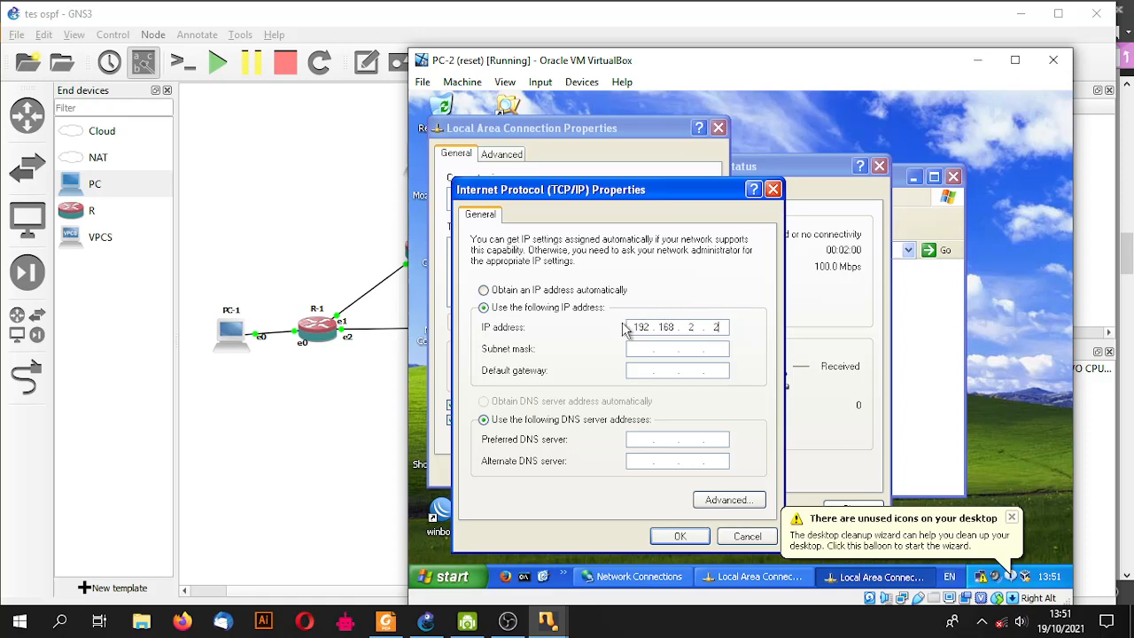
{"action": "left_click", "coordinate": [644, 350]}
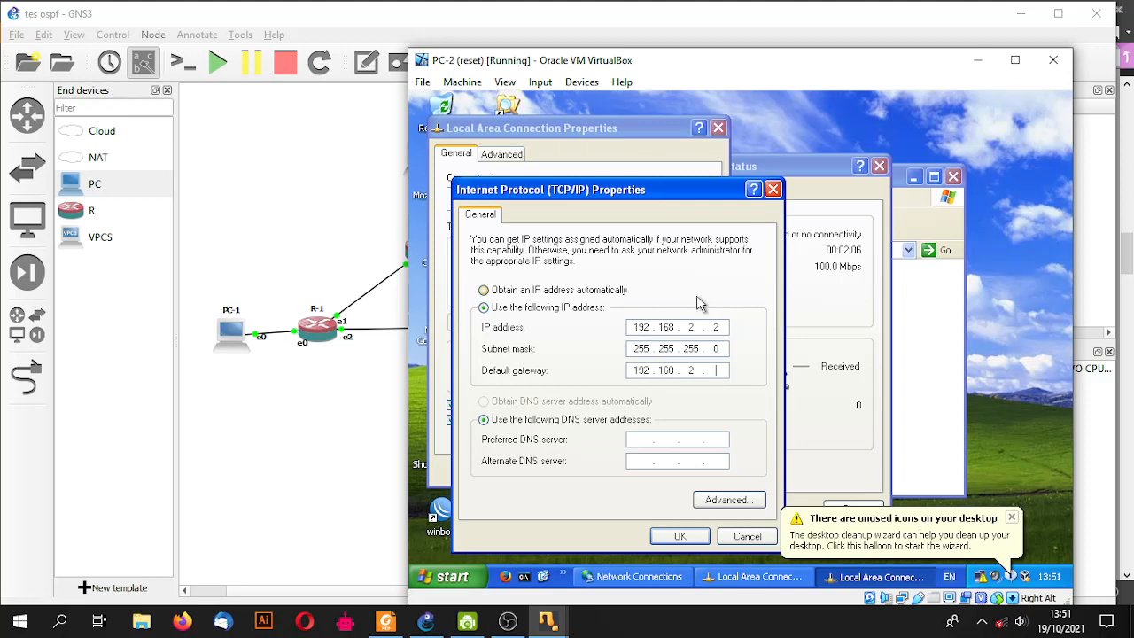
{"action": "left_click", "coordinate": [680, 536]}
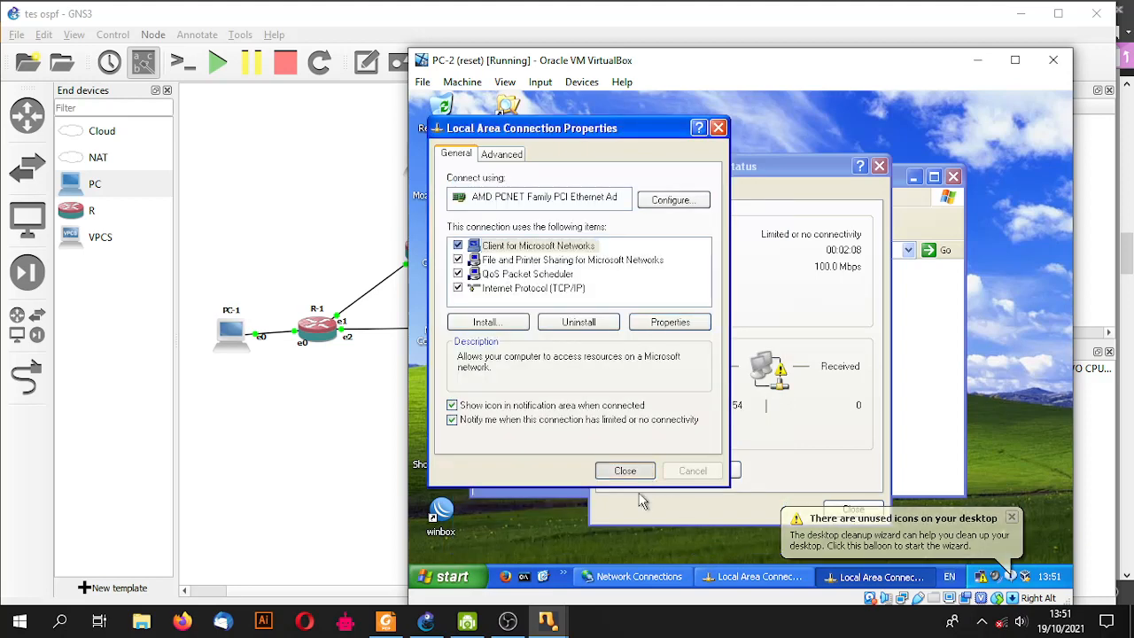
- On PC-3, open the Internet Protocol (TCP/IP) properties of the Local Area Connection
{"action": "mouse_move", "coordinate": [564, 620]}
{"action": "left_click", "coordinate": [983, 558]}
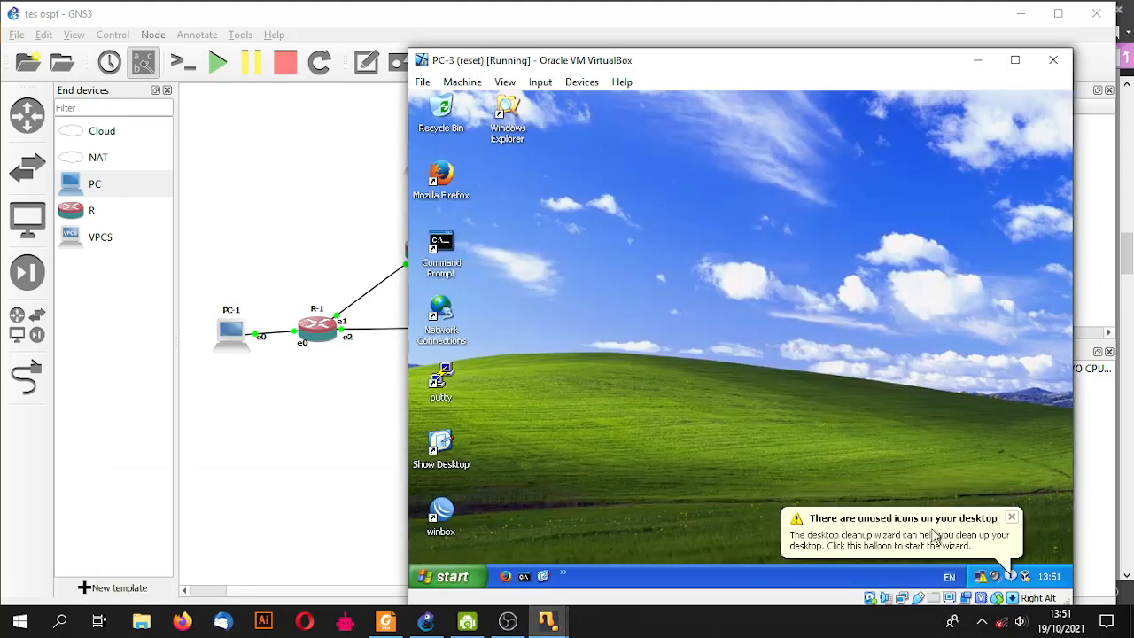
{"action": "right_click", "coordinate": [992, 578]}
{"action": "left_click", "coordinate": [975, 564]}
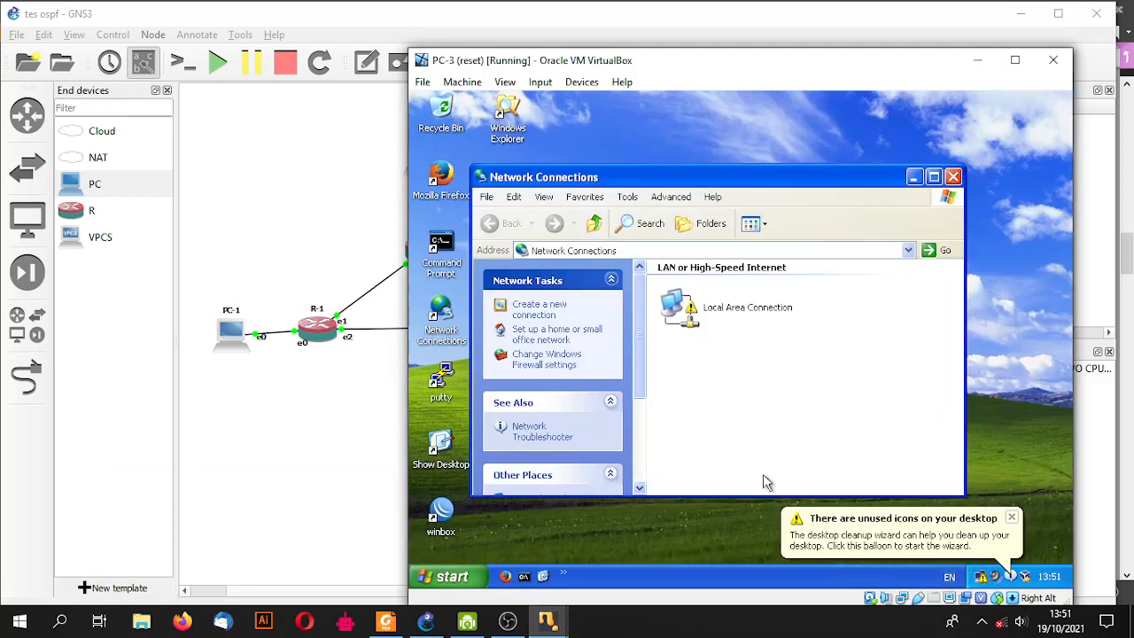
{"action": "double_click", "coordinate": [725, 317]}
{"action": "left_click", "coordinate": [651, 469]}
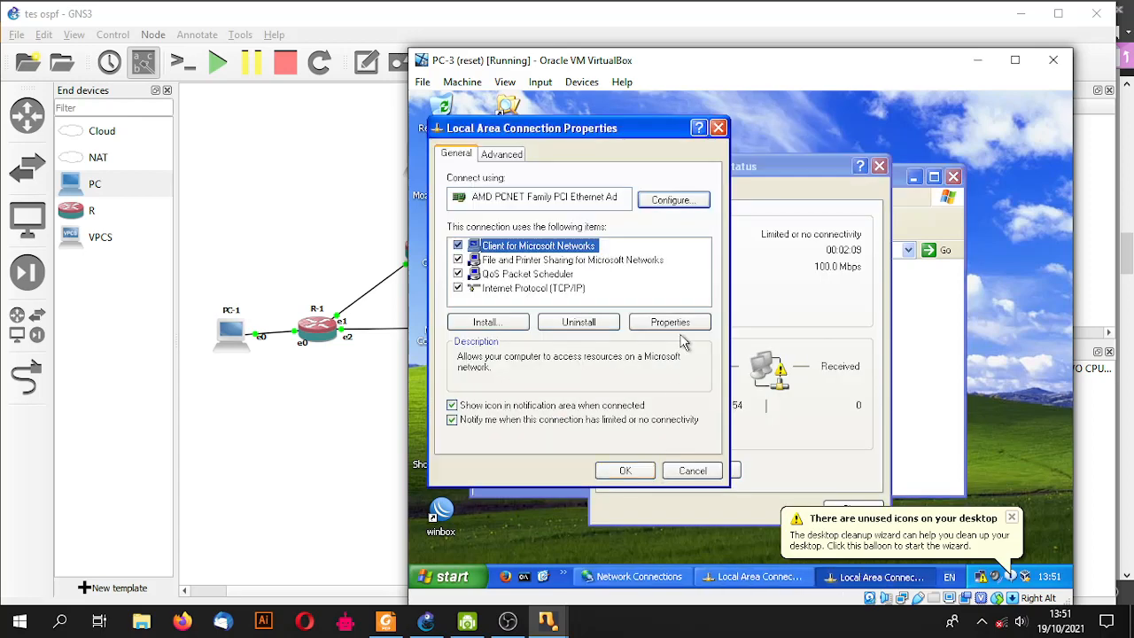
{"action": "left_click", "coordinate": [560, 290]}
{"action": "left_click", "coordinate": [670, 322]}
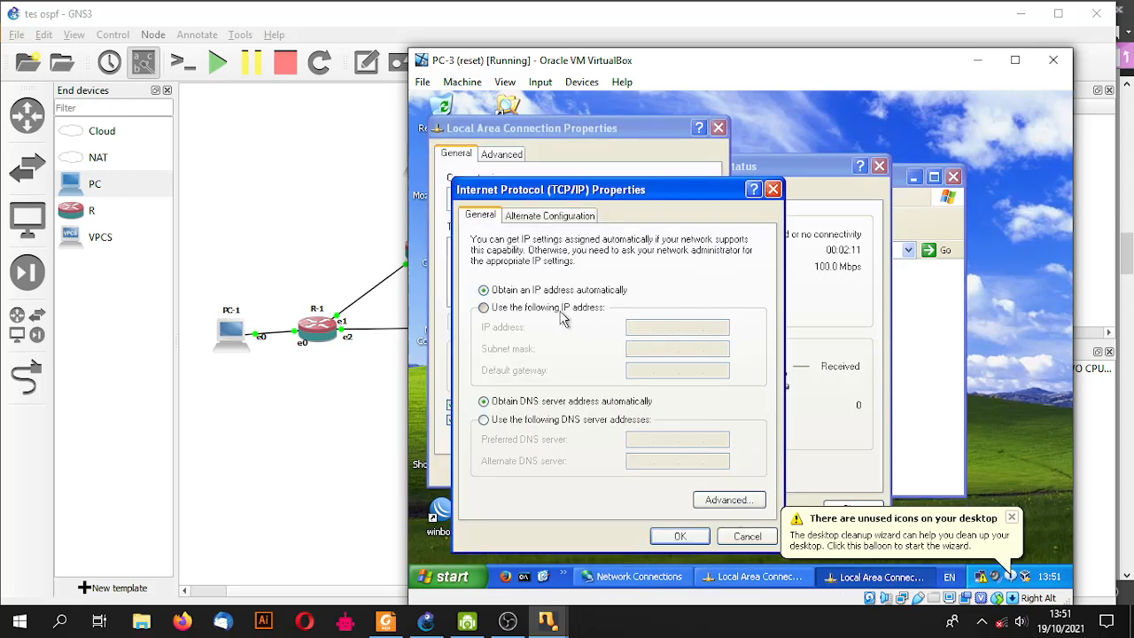
- Give PC-3 static IP 192.168.3.2 with mask 255.255.255.0 and close all network windows
{"action": "left_click", "coordinate": [560, 309]}
{"action": "left_click", "coordinate": [653, 332]}
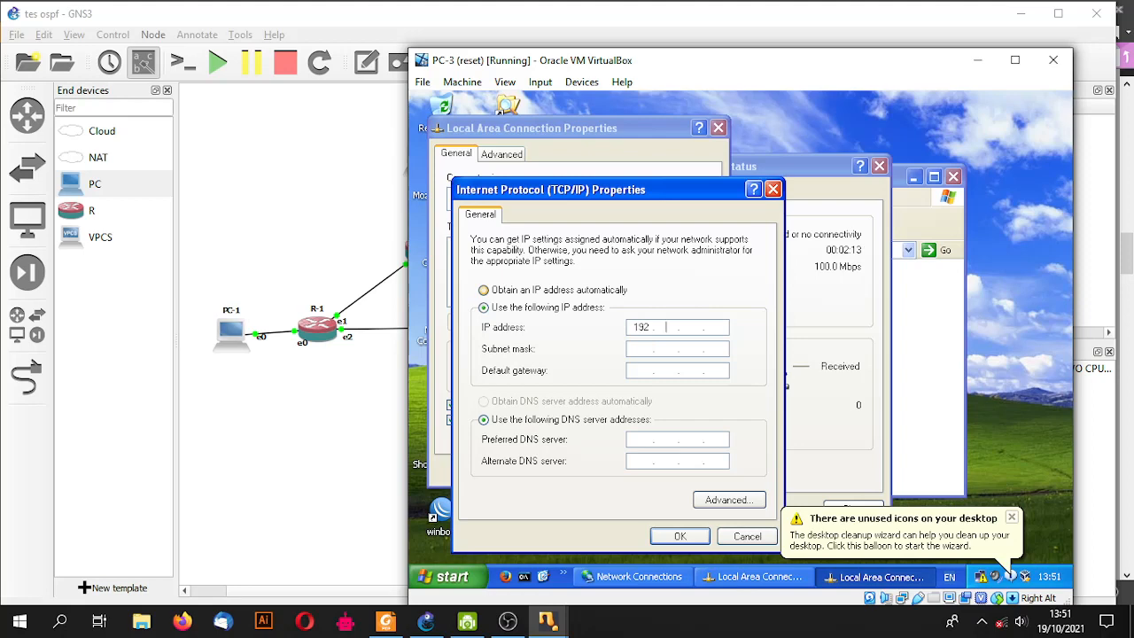
{"action": "type", "text": "192.168.3.2"}
{"action": "key", "text": "Tab"}
{"action": "key", "text": "Tab"}
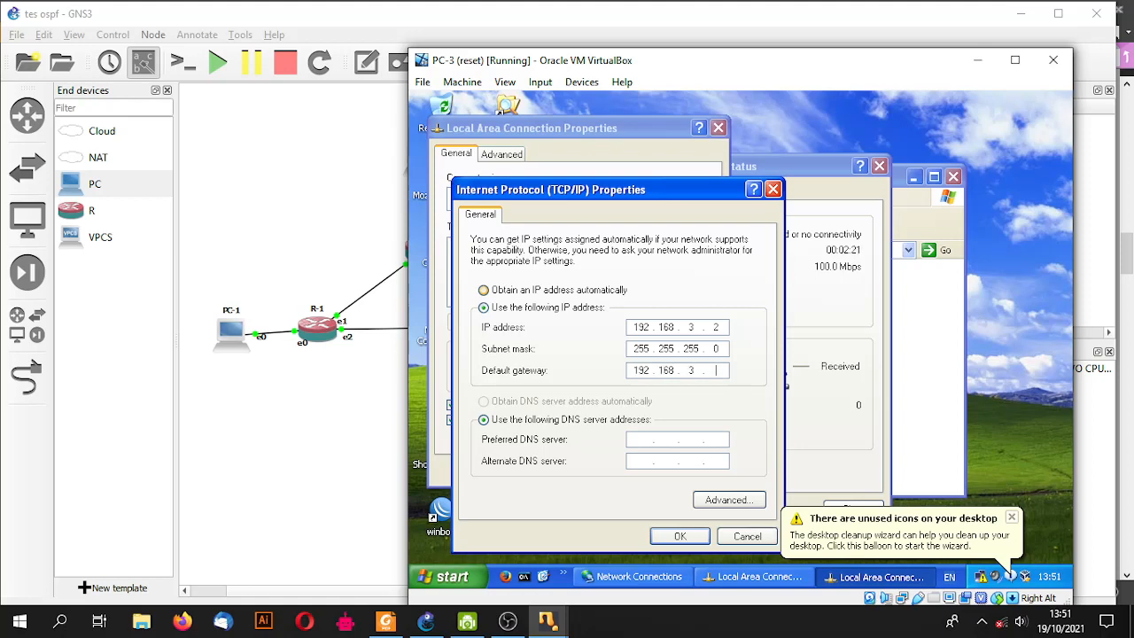
{"action": "left_click", "coordinate": [679, 536]}
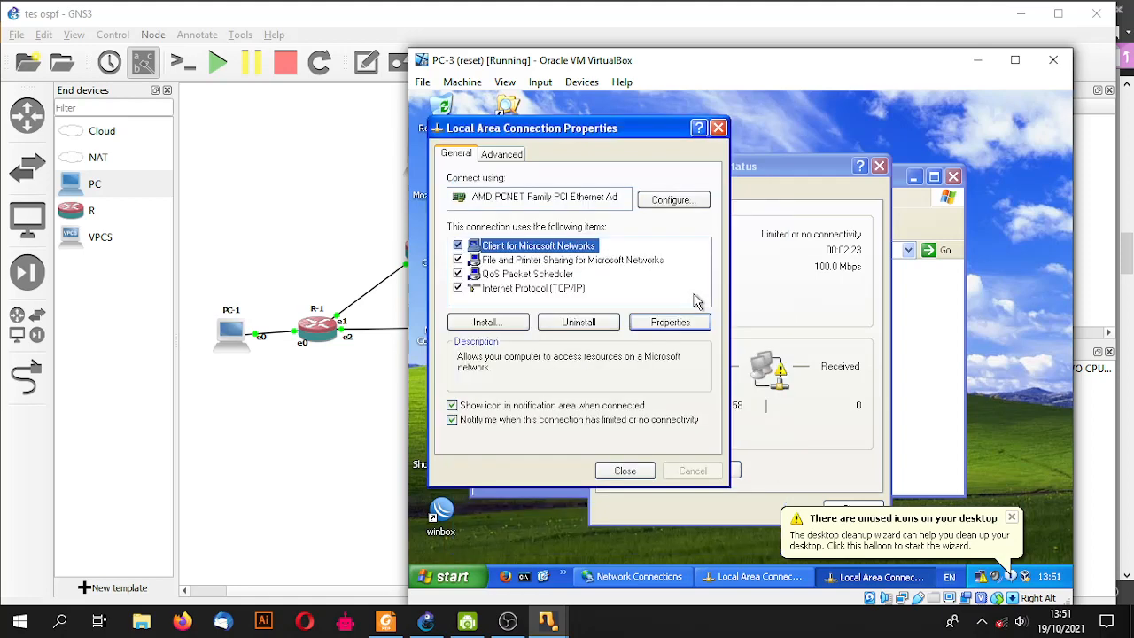
{"action": "left_click", "coordinate": [839, 506]}
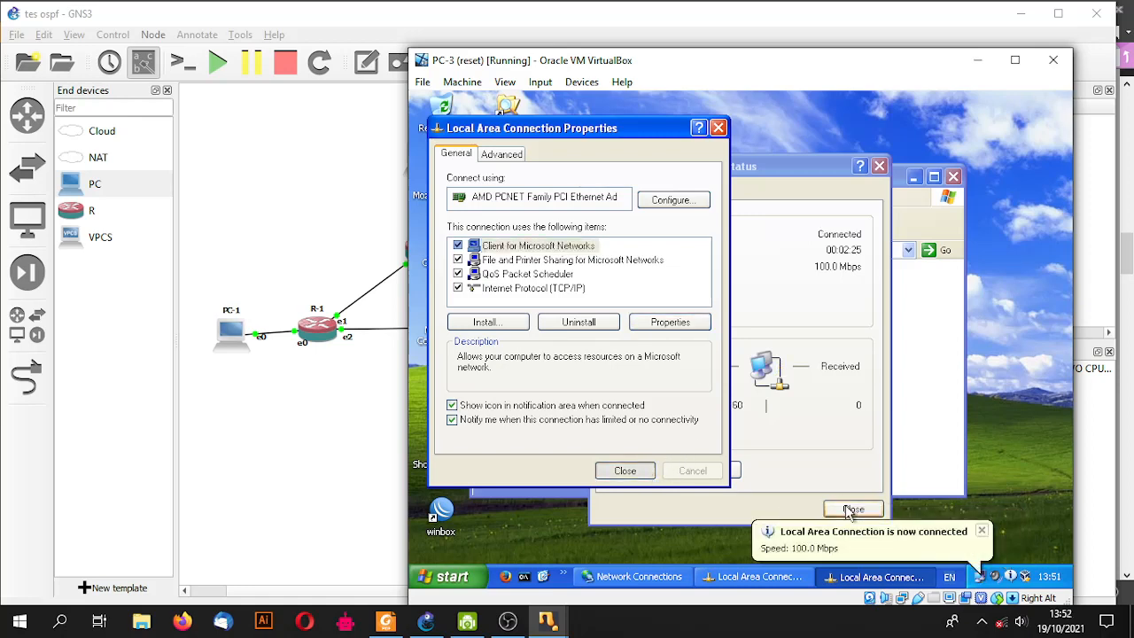
{"action": "left_click", "coordinate": [955, 178]}
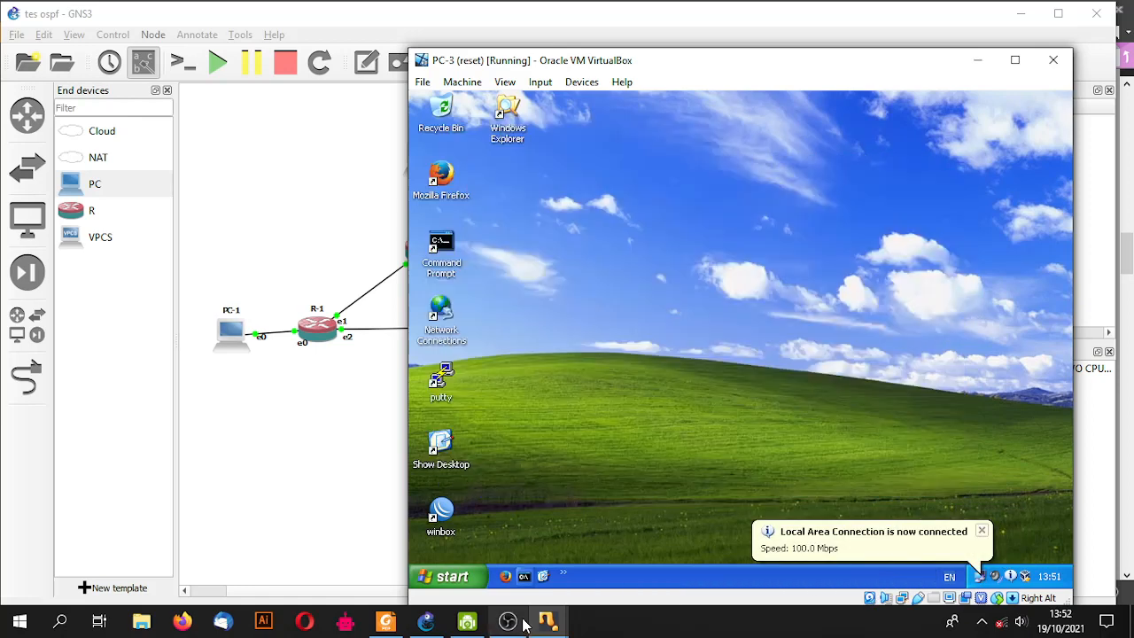
- On PC-1, launch WinBox and connect to the discovered MikroTik router
{"action": "mouse_move", "coordinate": [548, 625]}
{"action": "left_click", "coordinate": [673, 551]}
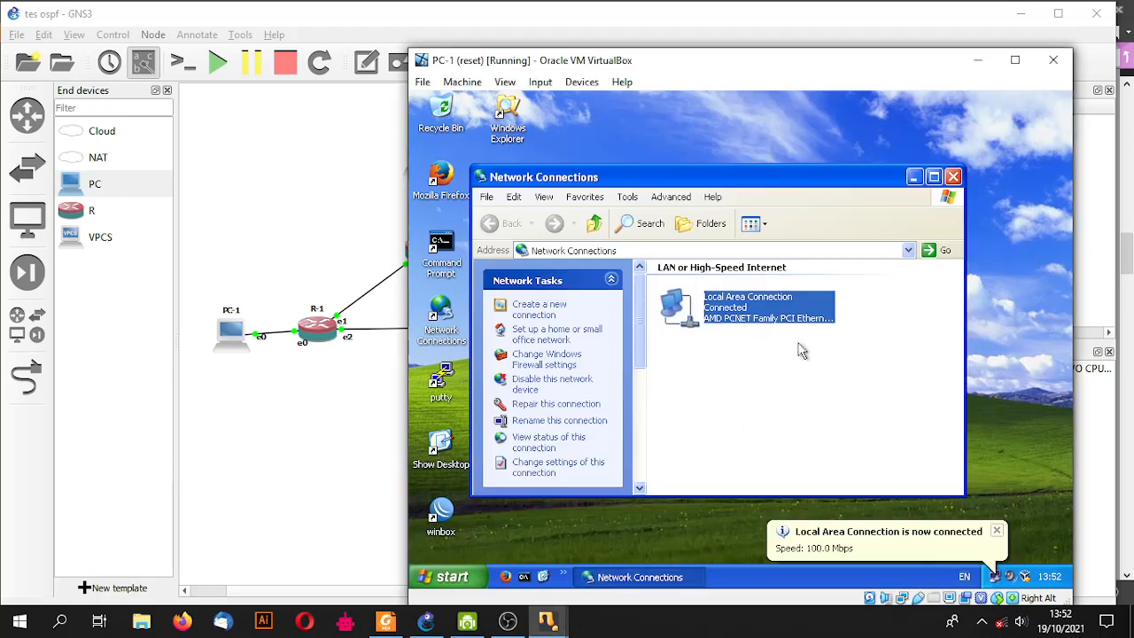
{"action": "left_click", "coordinate": [955, 177]}
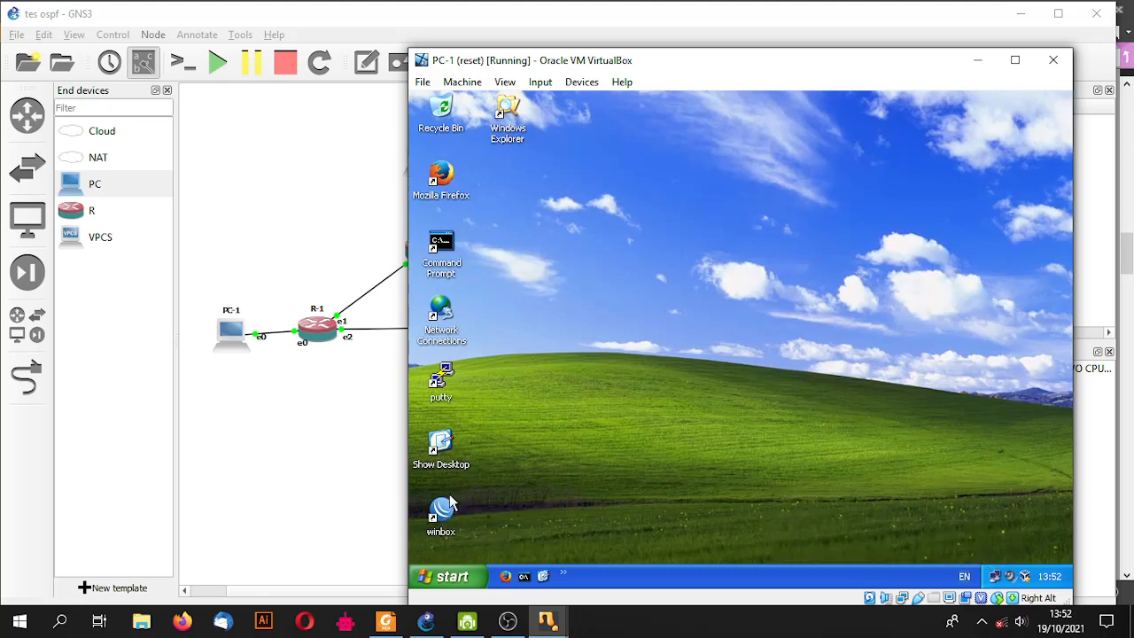
{"action": "double_click", "coordinate": [448, 510]}
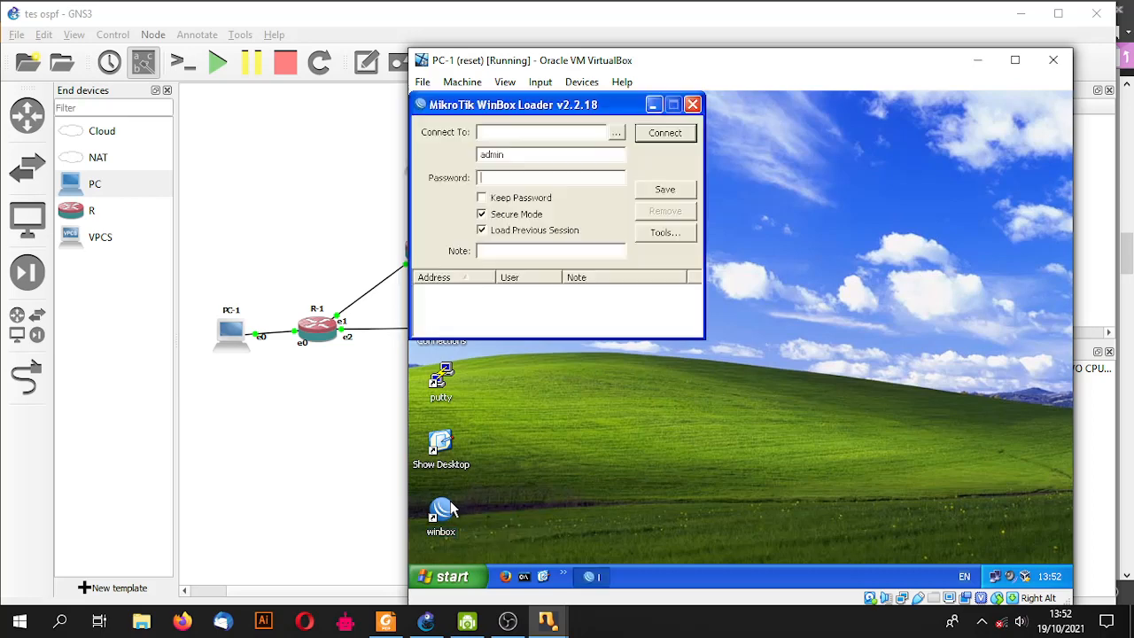
{"action": "left_click", "coordinate": [618, 133]}
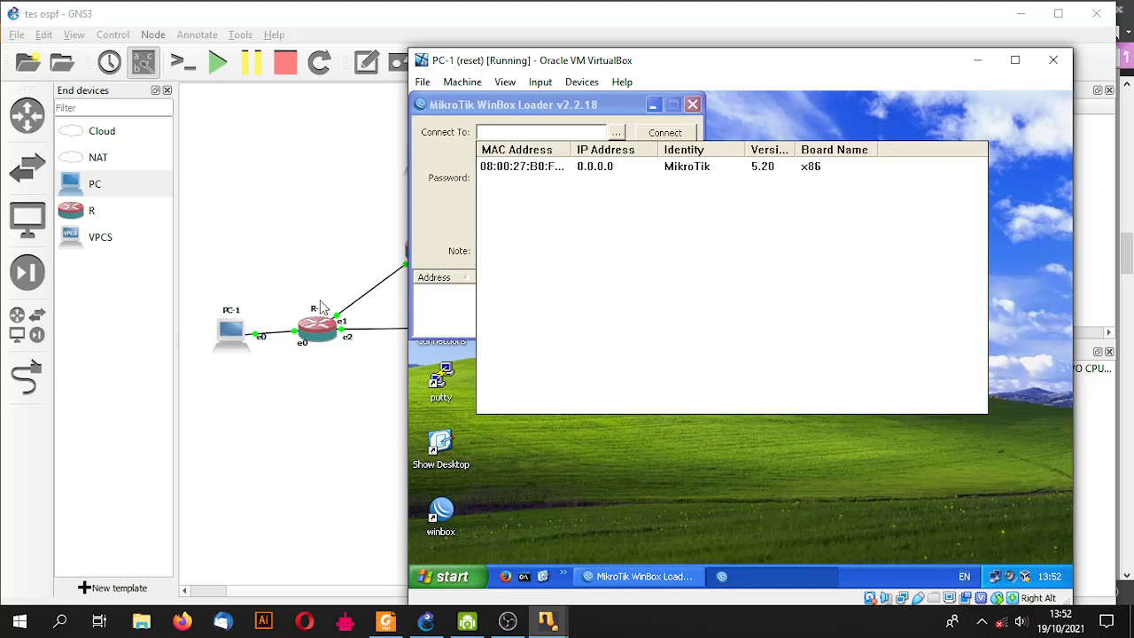
{"action": "left_click", "coordinate": [522, 169]}
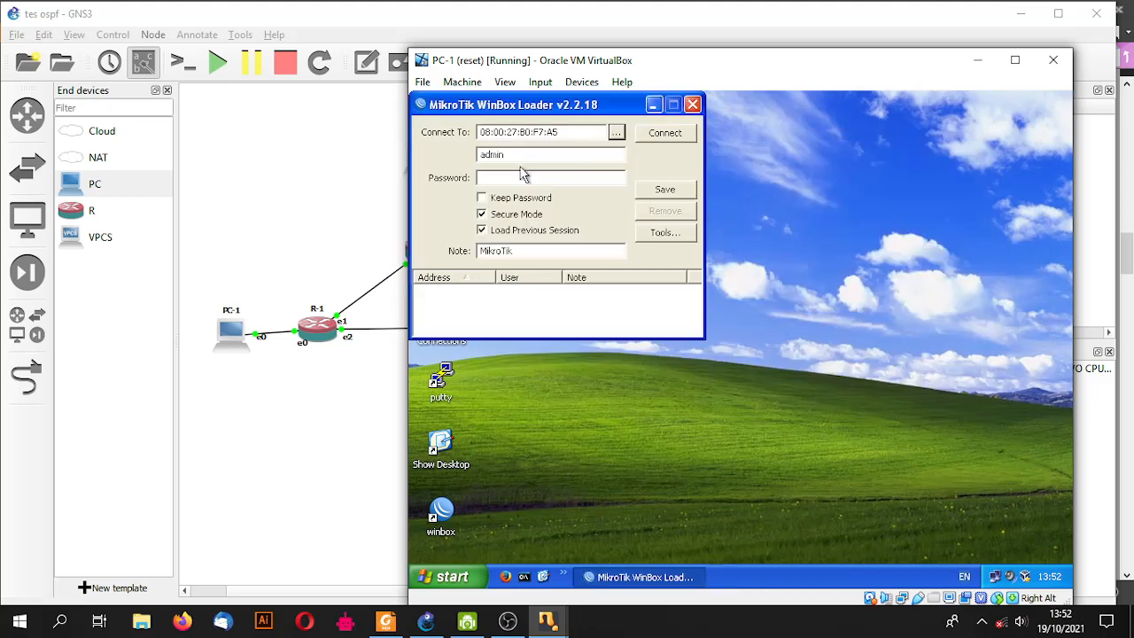
{"action": "left_click", "coordinate": [666, 134]}
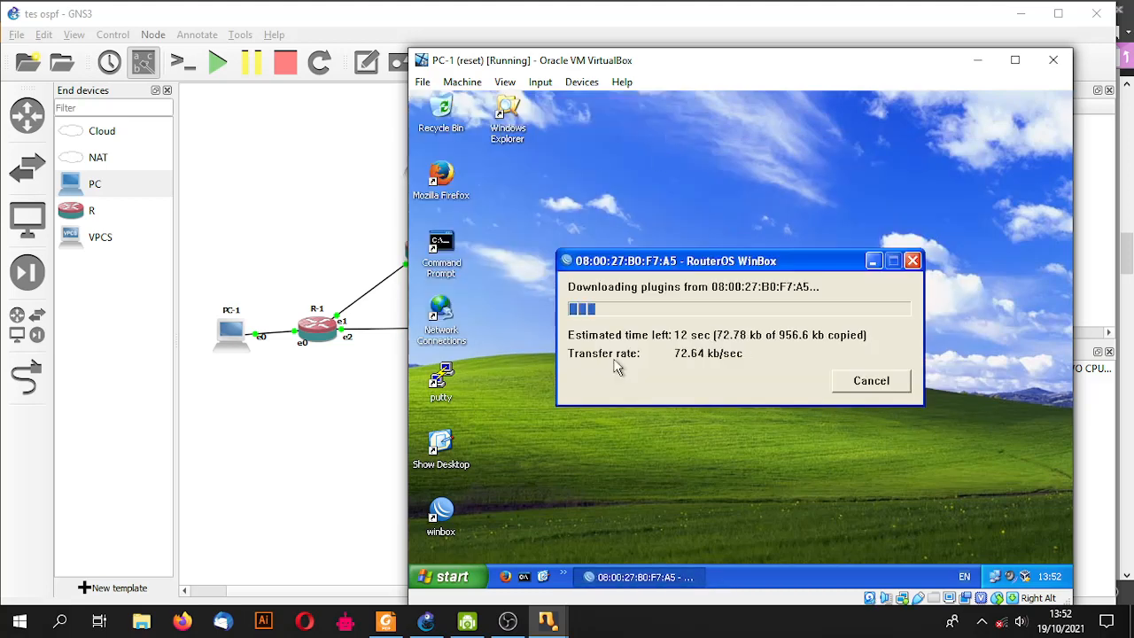
- On PC-2, close the network windows, launch WinBox and connect to its router
{"action": "mouse_move", "coordinate": [548, 620]}
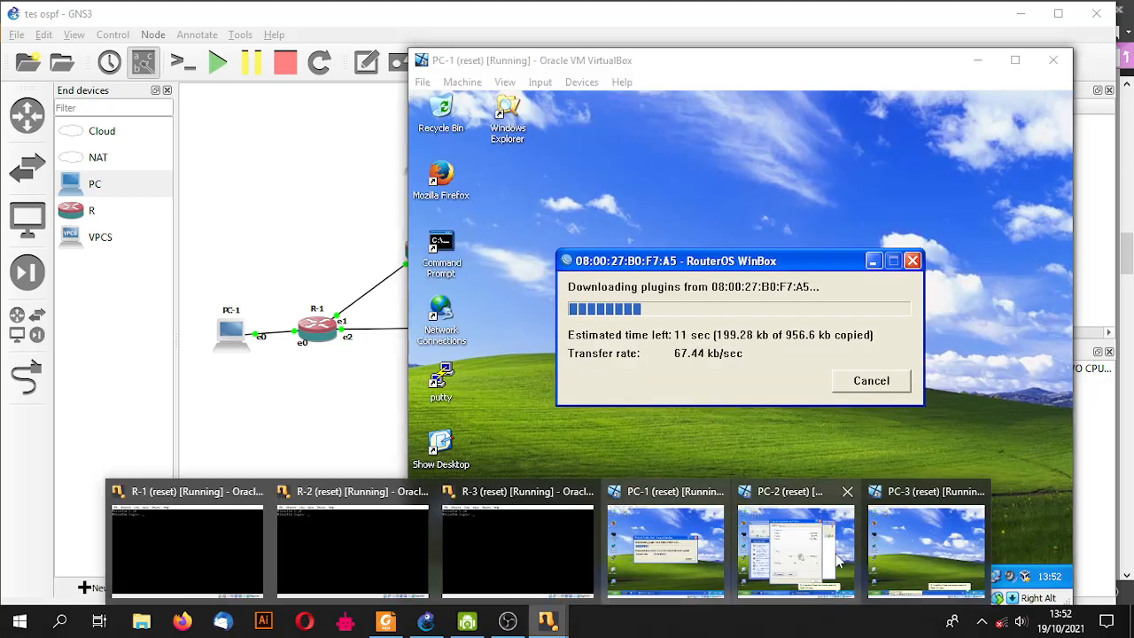
{"action": "left_click", "coordinate": [802, 528]}
{"action": "left_click", "coordinate": [854, 509]}
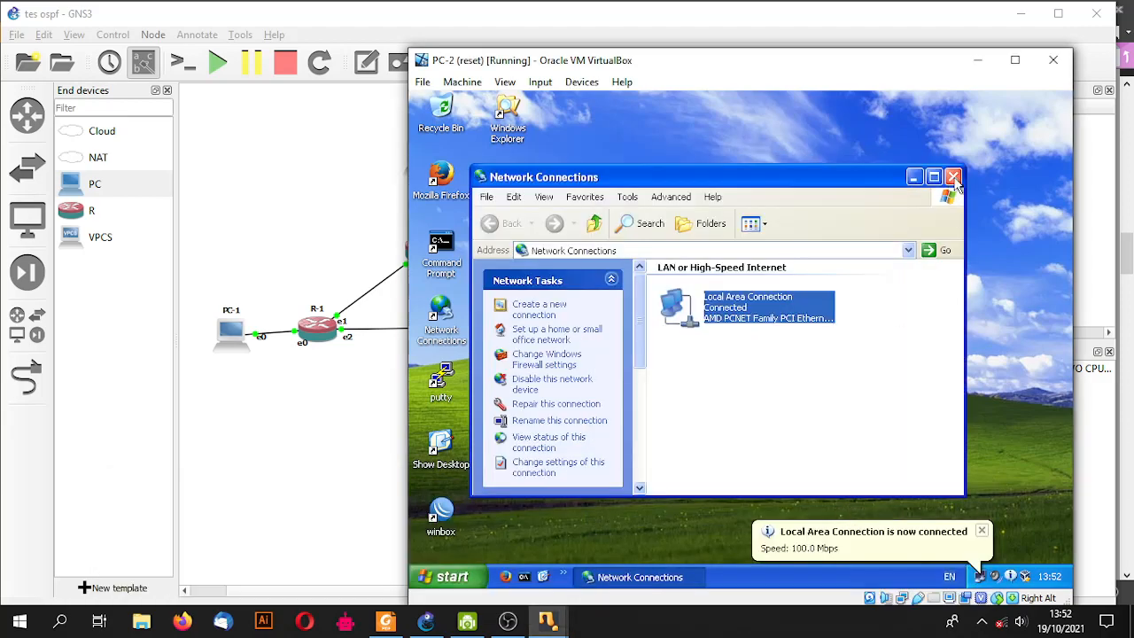
{"action": "left_click", "coordinate": [953, 174]}
{"action": "double_click", "coordinate": [442, 512]}
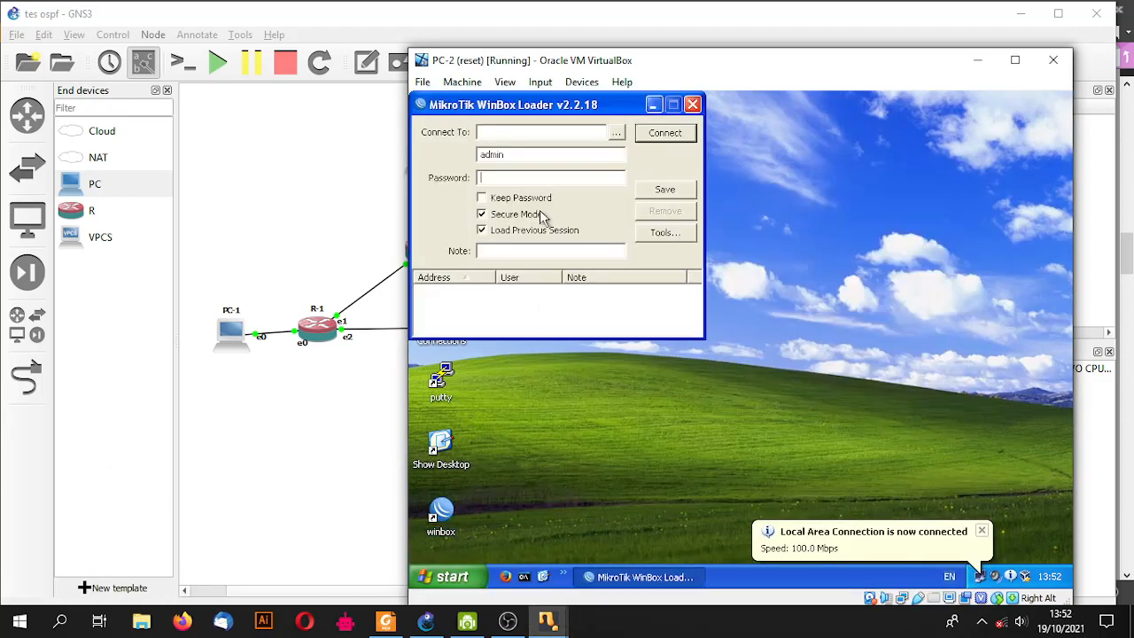
{"action": "left_click", "coordinate": [619, 132]}
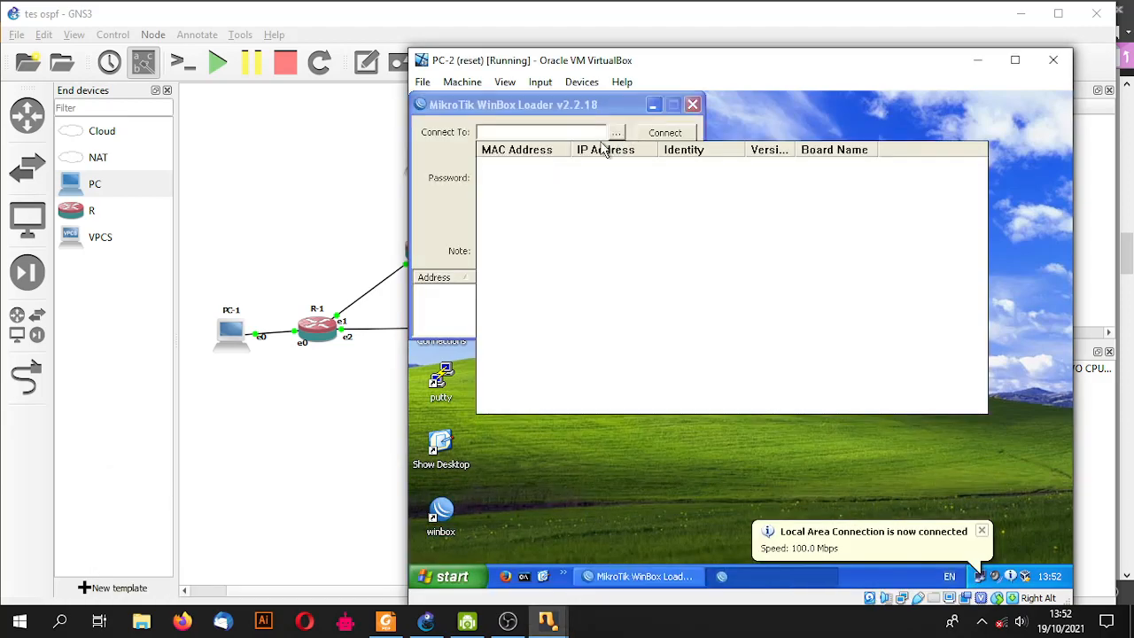
{"action": "left_click", "coordinate": [530, 168]}
{"action": "left_click", "coordinate": [665, 132]}
- On PC-3, launch WinBox and connect to the discovered router
{"action": "mouse_move", "coordinate": [548, 620]}
{"action": "left_click", "coordinate": [926, 548]}
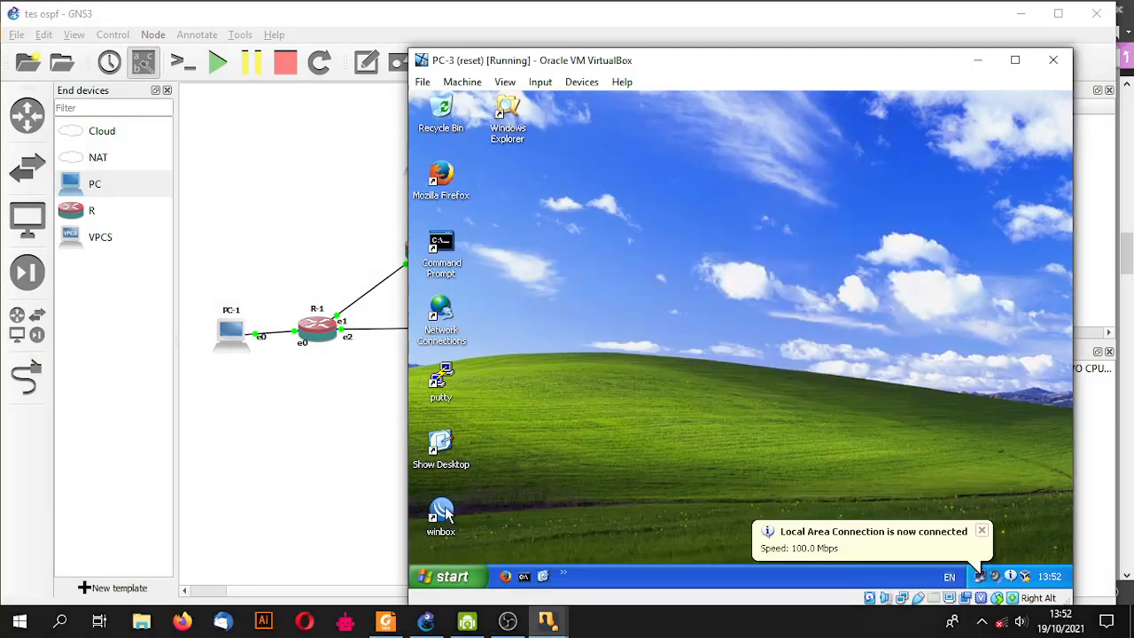
{"action": "double_click", "coordinate": [442, 513]}
{"action": "left_click", "coordinate": [617, 132]}
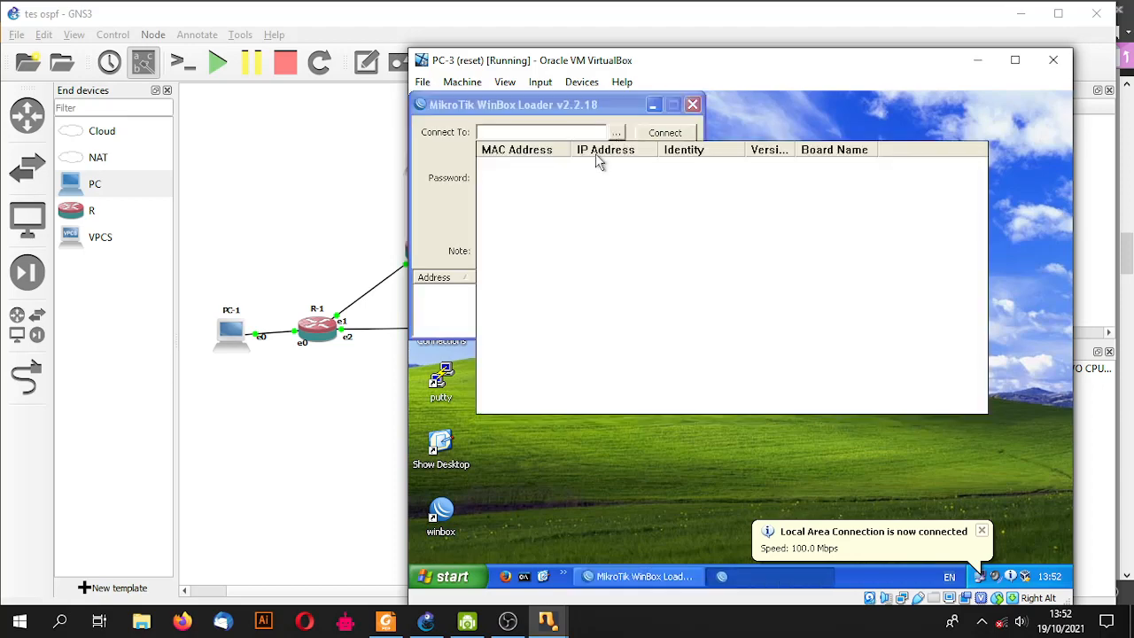
{"action": "double_click", "coordinate": [549, 168]}
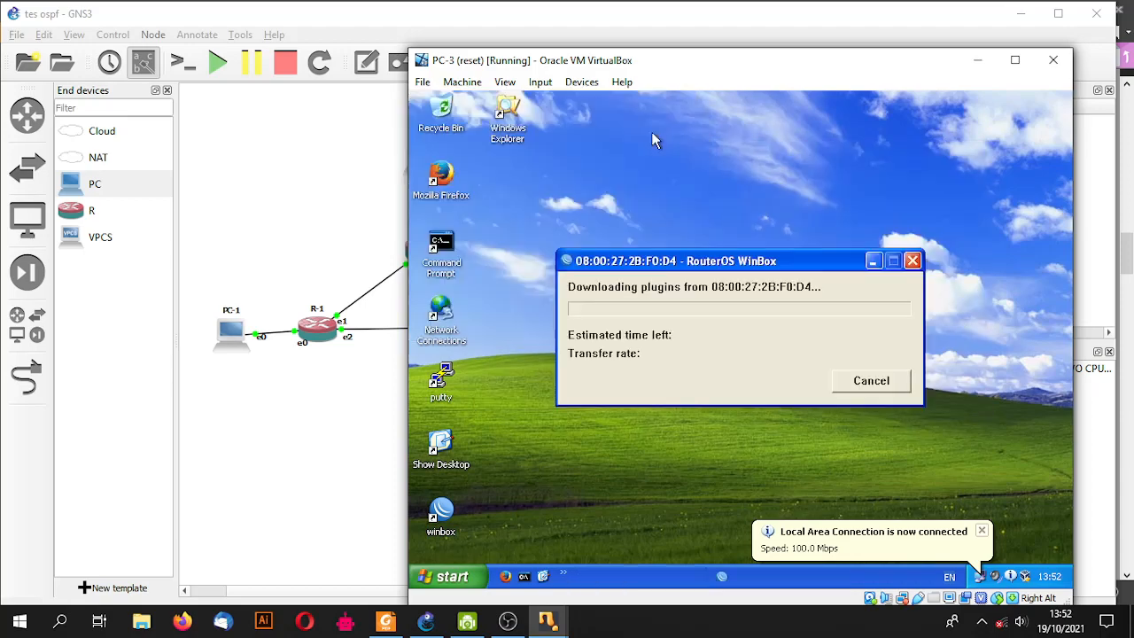
{"action": "mouse_move", "coordinate": [515, 627]}
{"action": "left_click", "coordinate": [752, 550]}
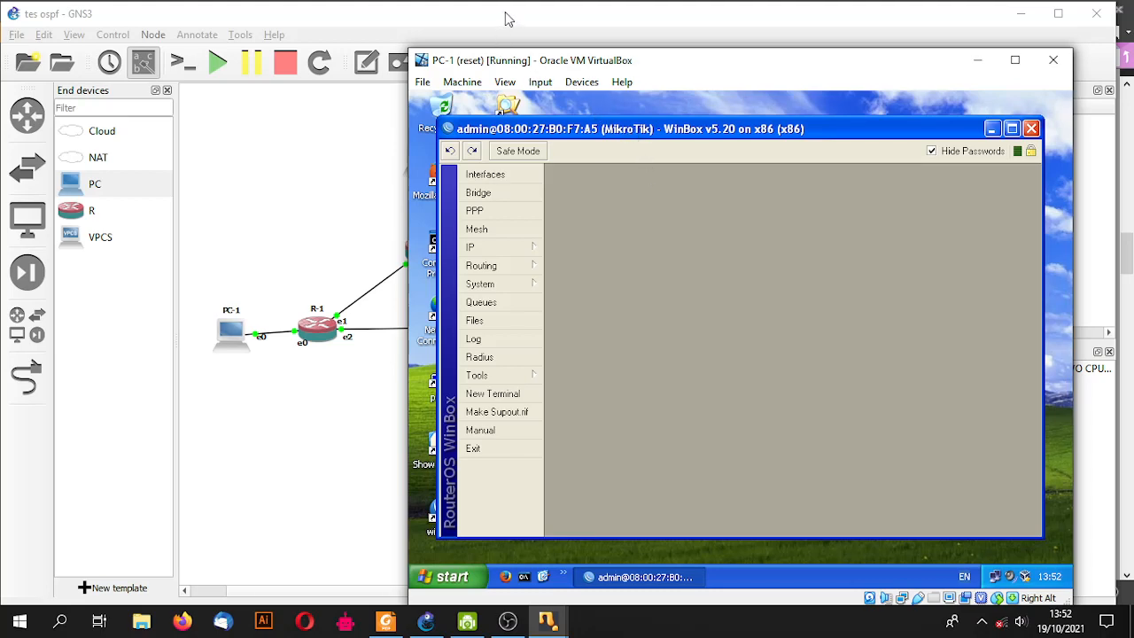
- Move PC-2, R-2, R-3 and PC-3 down-left, then nudge R-3 and PC-3's e0 label
{"action": "left_click_drag", "start_coordinate": [503, 19], "coordinate": [431, 26]}
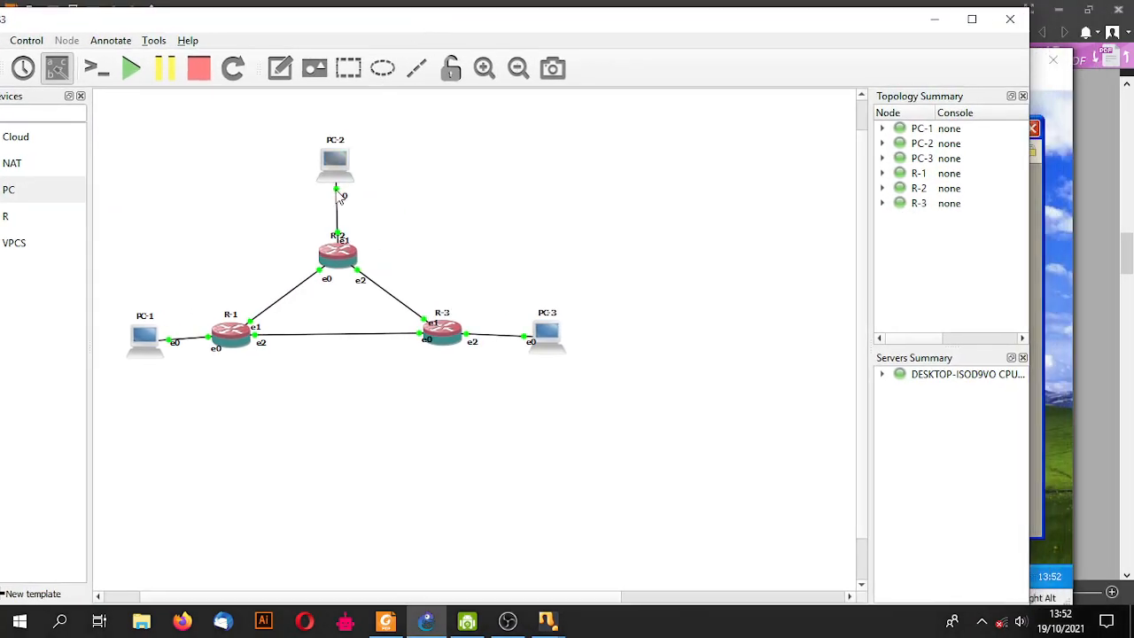
{"action": "scroll", "coordinate": [372, 312], "scroll_direction": "up", "scroll_amount": 1}
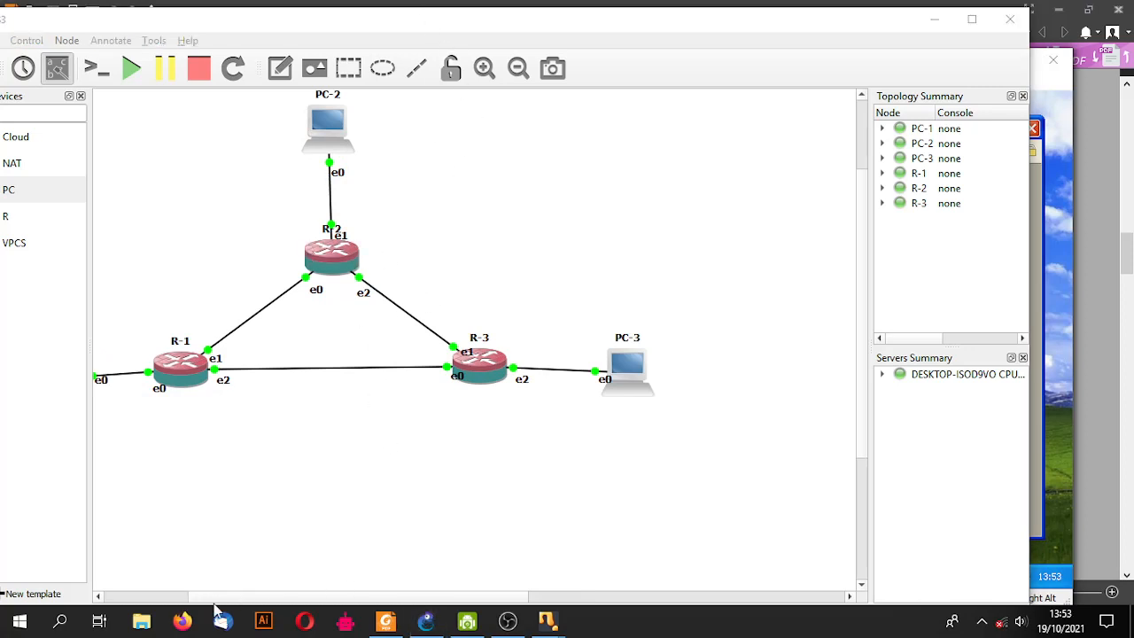
{"action": "left_click_drag", "start_coordinate": [209, 597], "coordinate": [169, 598]}
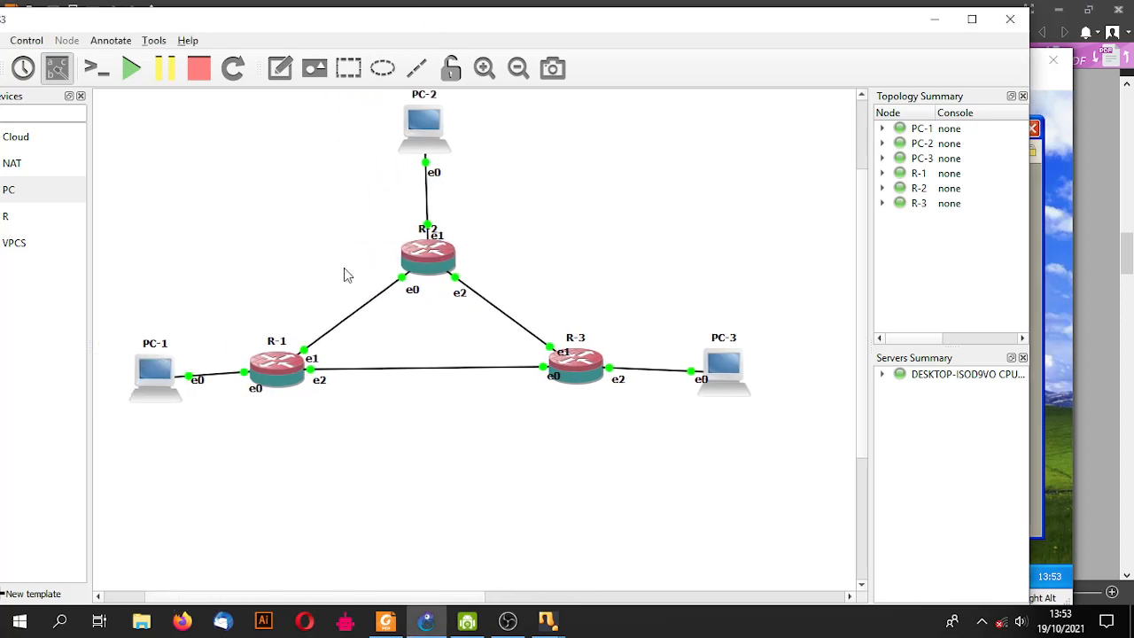
{"action": "left_click_drag", "start_coordinate": [376, 104], "coordinate": [677, 394]}
{"action": "left_click", "coordinate": [614, 296]}
{"action": "left_click_drag", "start_coordinate": [525, 373], "coordinate": [474, 374]}
{"action": "left_click_drag", "start_coordinate": [645, 393], "coordinate": [577, 391]}
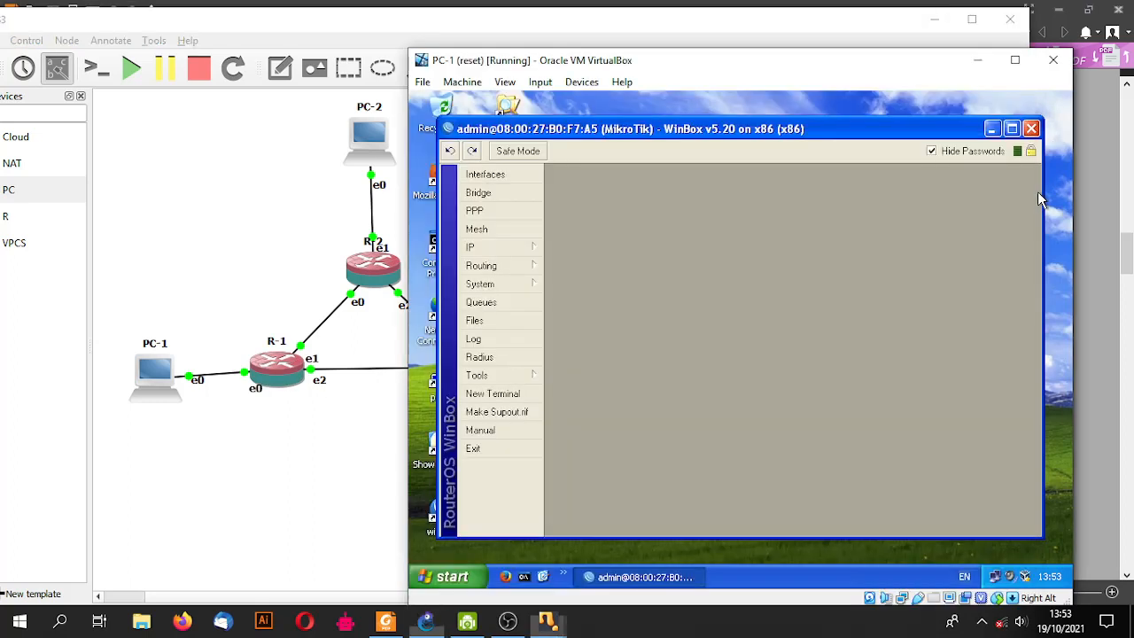
- In PC-1's WinBox address list, add 192.168.1.1/24 on ether1
{"action": "left_click", "coordinate": [1040, 197]}
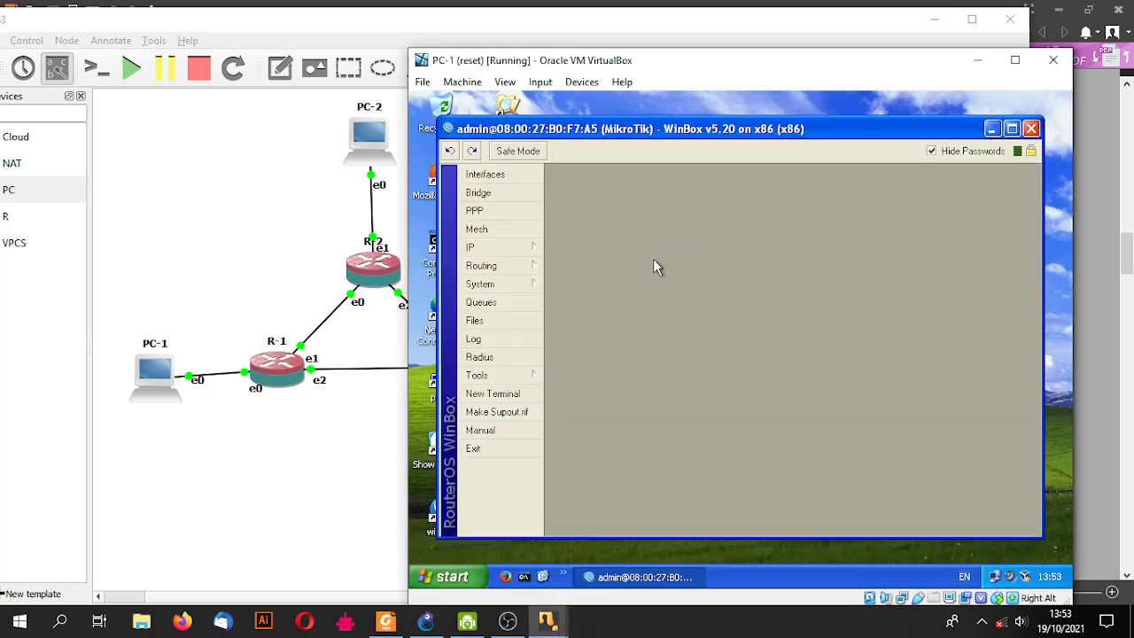
{"action": "left_click", "coordinate": [527, 251]}
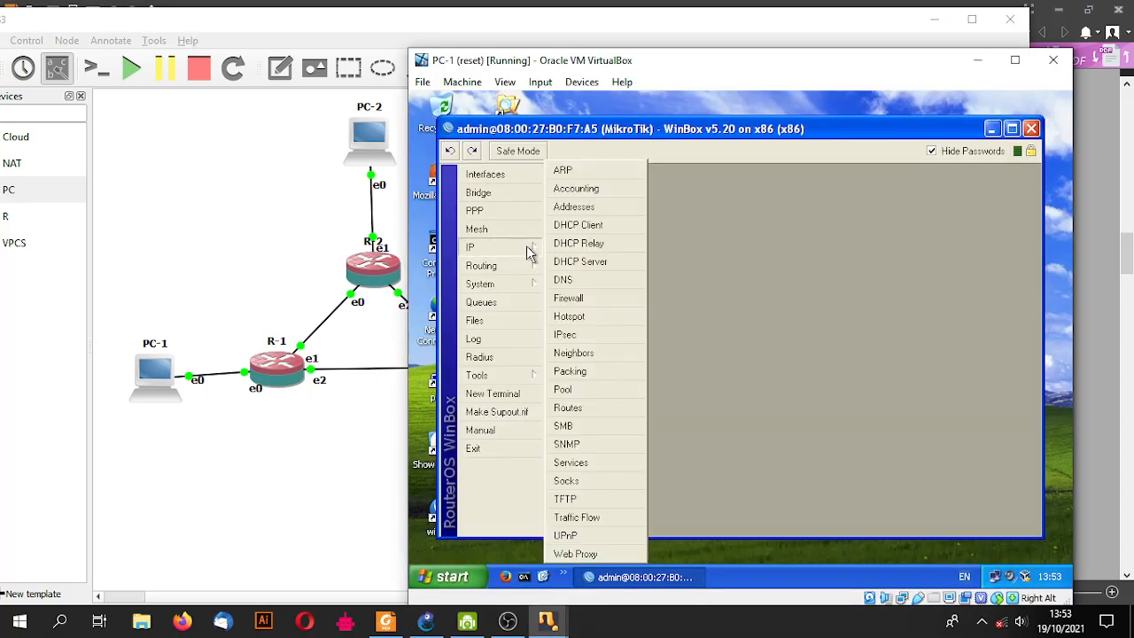
{"action": "left_click", "coordinate": [585, 213]}
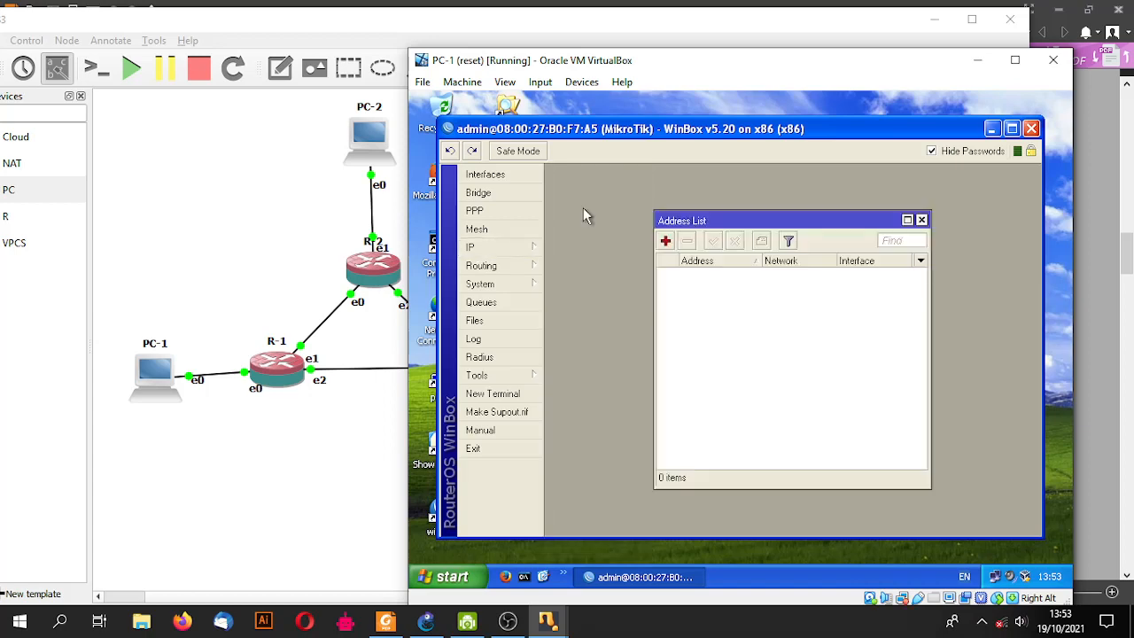
{"action": "left_click", "coordinate": [667, 242]}
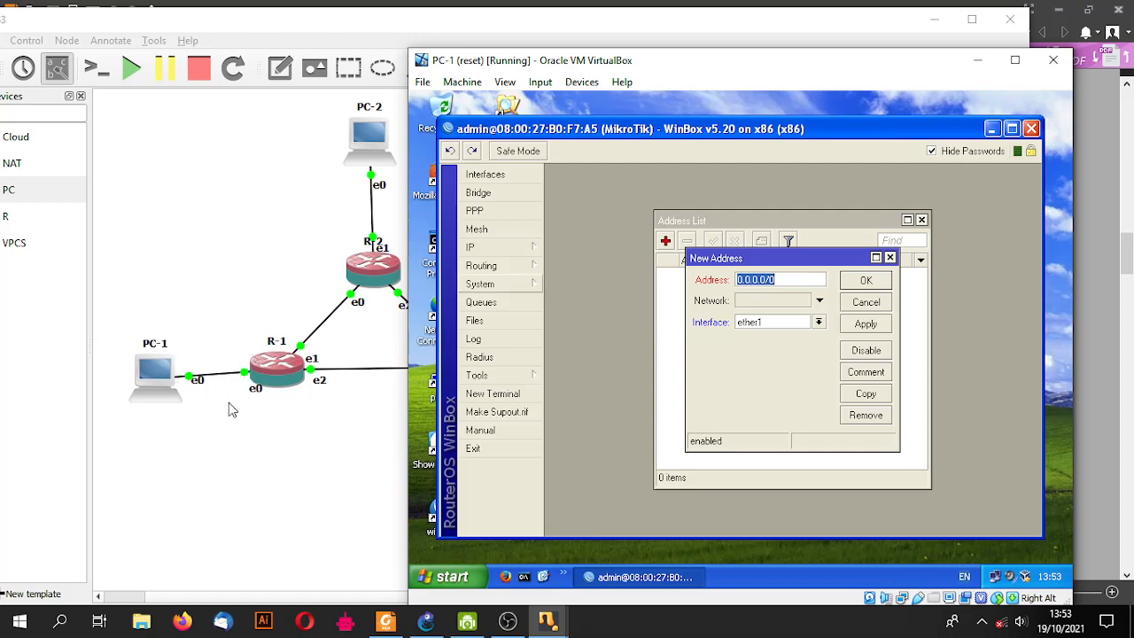
{"action": "type", "text": "192.168"}
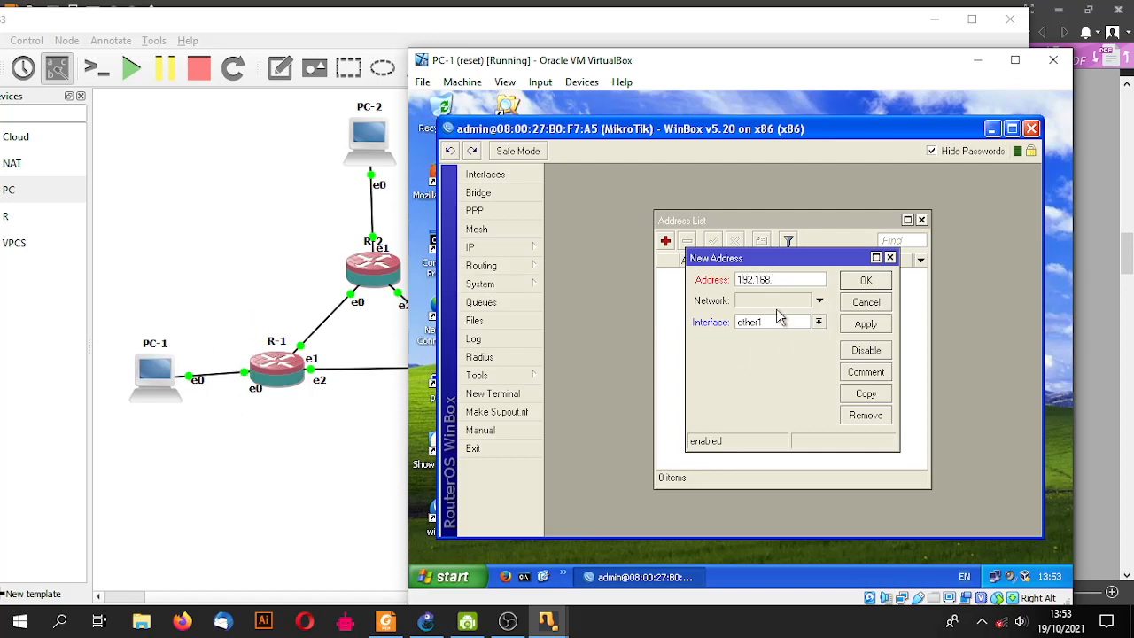
{"action": "type", "text": ".1.1/24"}
{"action": "left_click", "coordinate": [820, 323]}
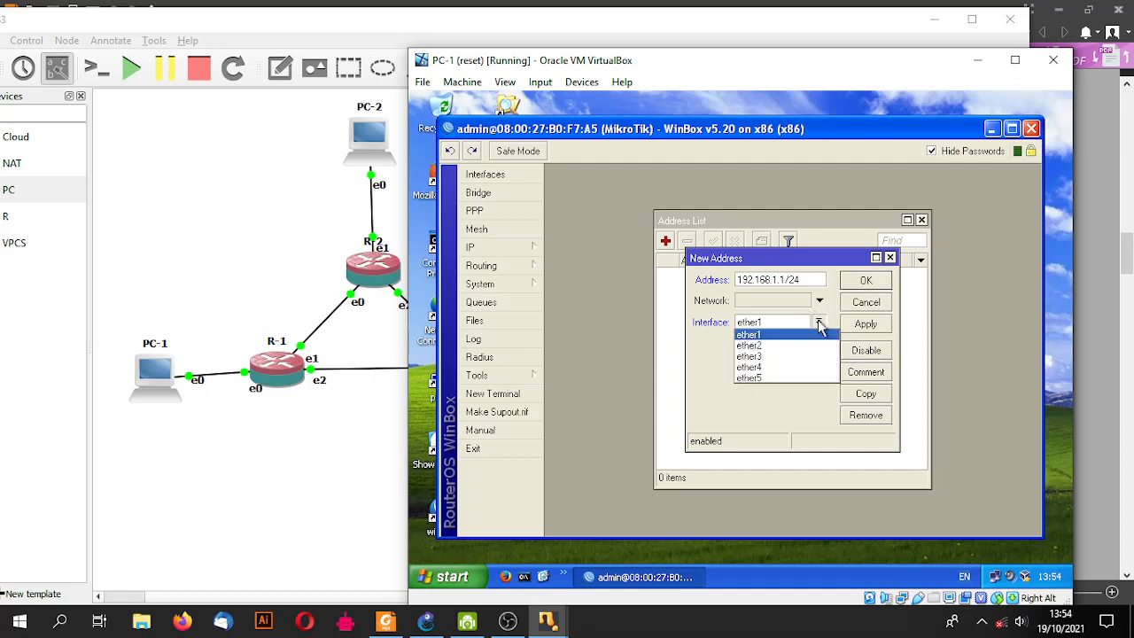
{"action": "left_click", "coordinate": [773, 336]}
{"action": "left_click", "coordinate": [865, 280]}
- Add a second address, 12.12.12.1/24, on ether2
{"action": "left_click", "coordinate": [666, 241]}
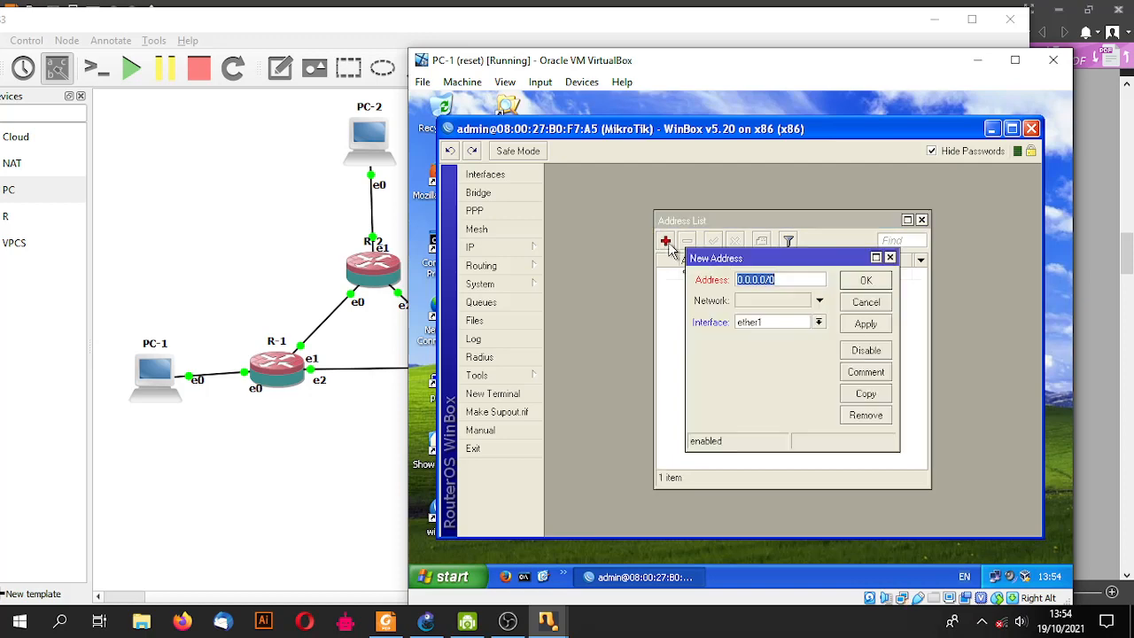
{"action": "left_click_drag", "start_coordinate": [783, 255], "coordinate": [772, 301]}
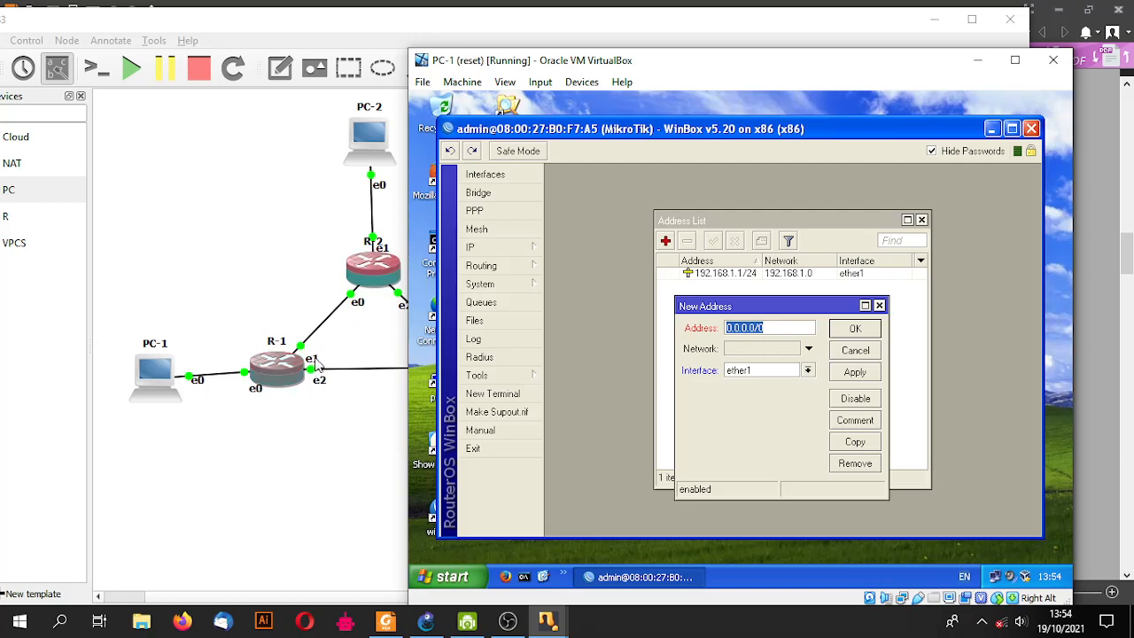
{"action": "left_click", "coordinate": [807, 371]}
{"action": "left_click", "coordinate": [749, 392]}
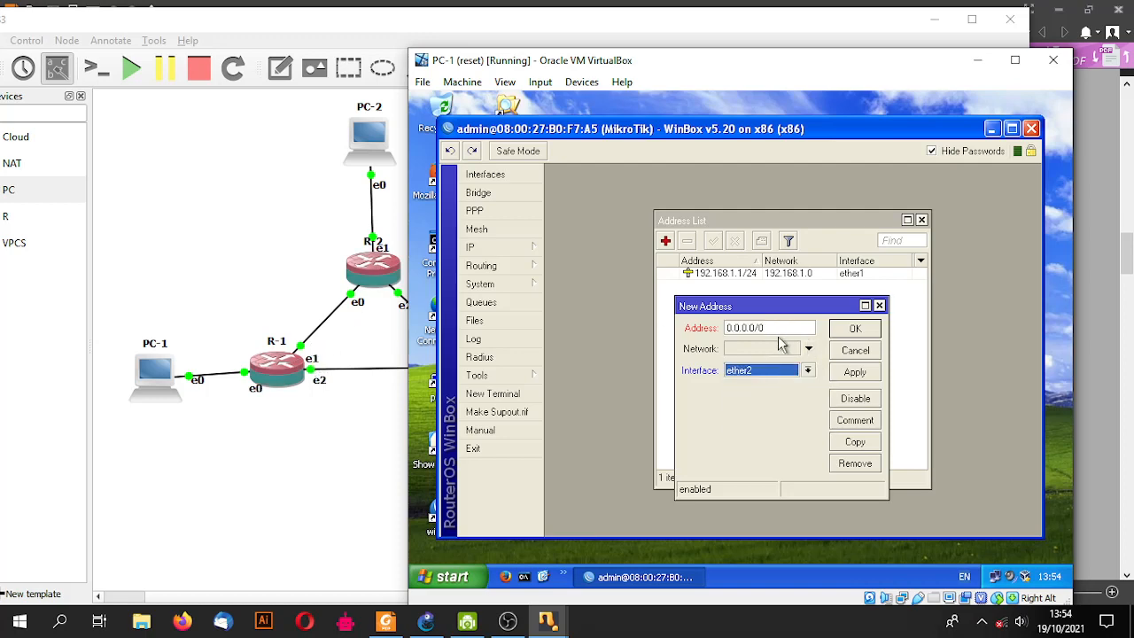
{"action": "left_click_drag", "start_coordinate": [757, 327], "coordinate": [688, 327]}
{"action": "type", "text": "12.12.12.1/24"}
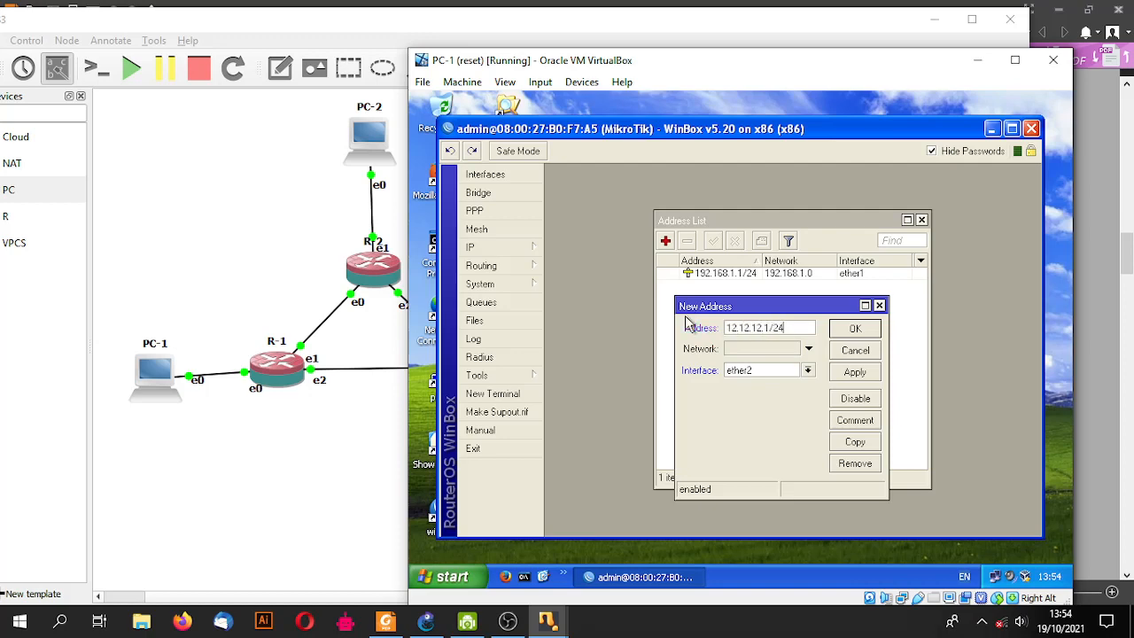
{"action": "left_click", "coordinate": [856, 329]}
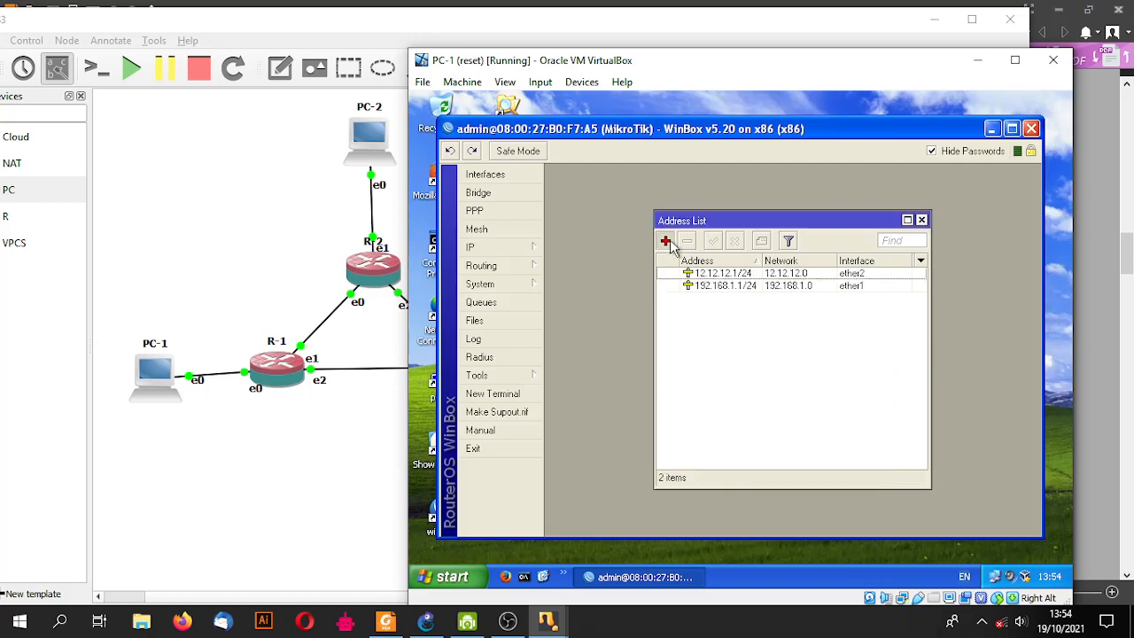
- Add the third address, 13.13.13.1/24, on ether3
{"action": "left_click", "coordinate": [665, 241]}
{"action": "left_click_drag", "start_coordinate": [755, 297], "coordinate": [764, 342]}
{"action": "left_click", "coordinate": [808, 405]}
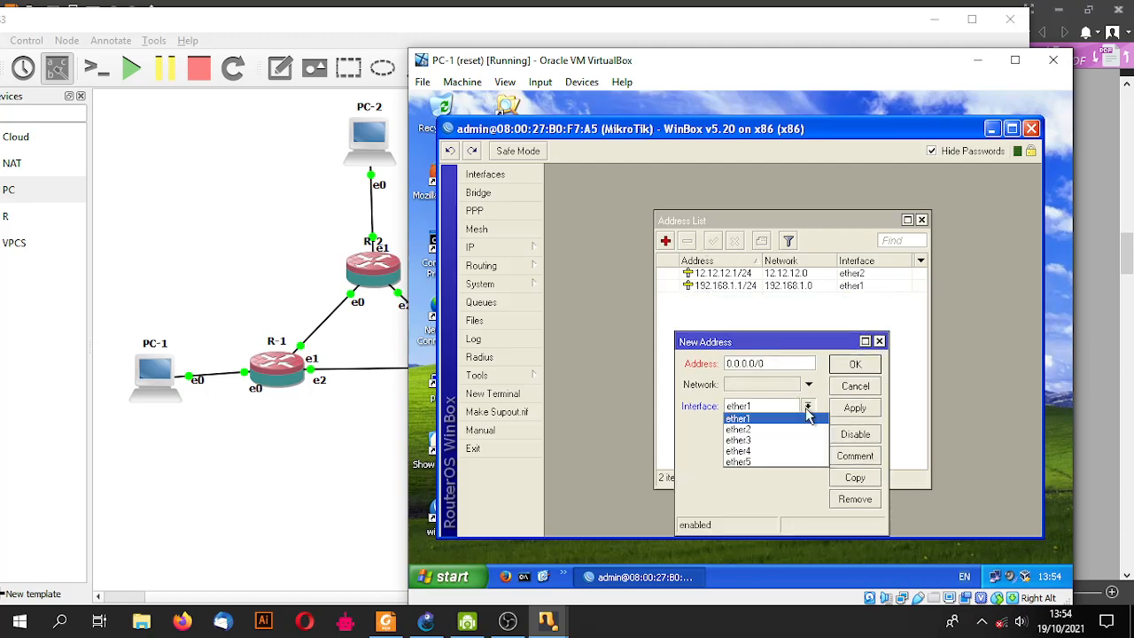
{"action": "left_click", "coordinate": [791, 441]}
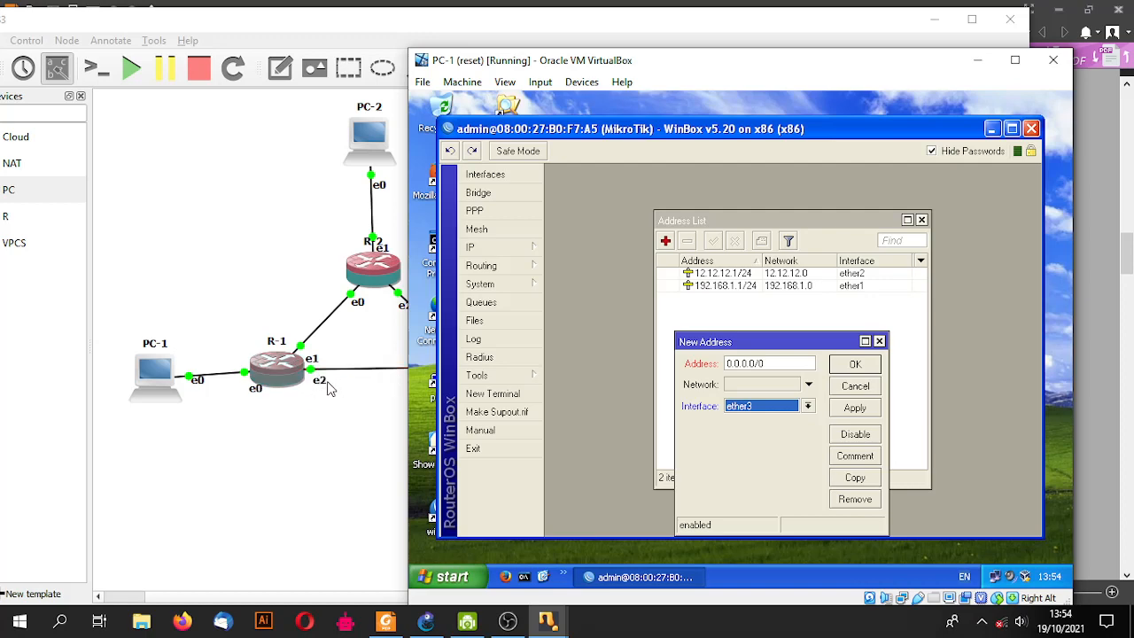
{"action": "left_click", "coordinate": [767, 363]}
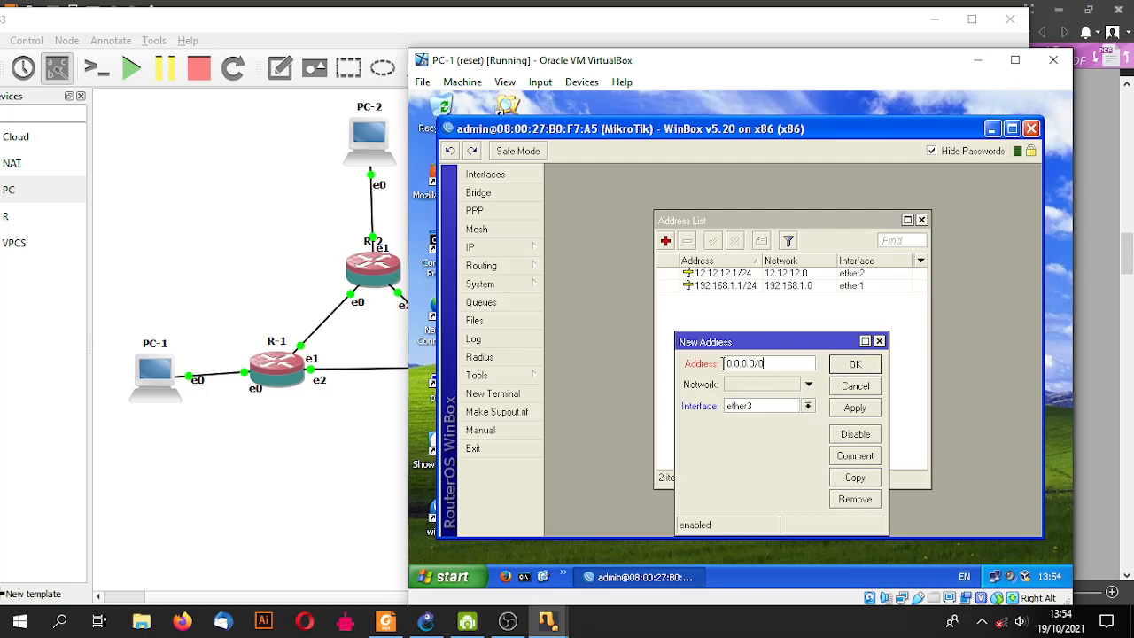
{"action": "left_click_drag", "start_coordinate": [767, 363], "coordinate": [705, 367]}
{"action": "type", "text": "13.13.13.1/24"}
{"action": "left_click", "coordinate": [855, 364]}
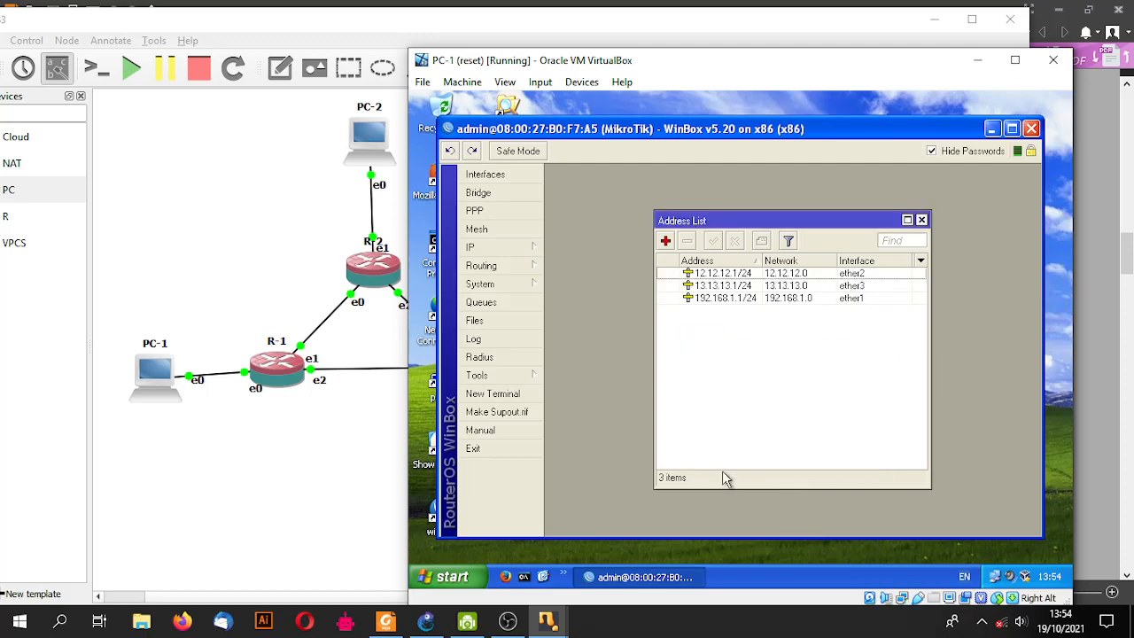
{"action": "left_click_drag", "start_coordinate": [623, 32], "coordinate": [530, 39]}
- On PC-2's WinBox router, add address 192.168.2.1/24 on ether2
{"action": "mouse_move", "coordinate": [557, 618]}
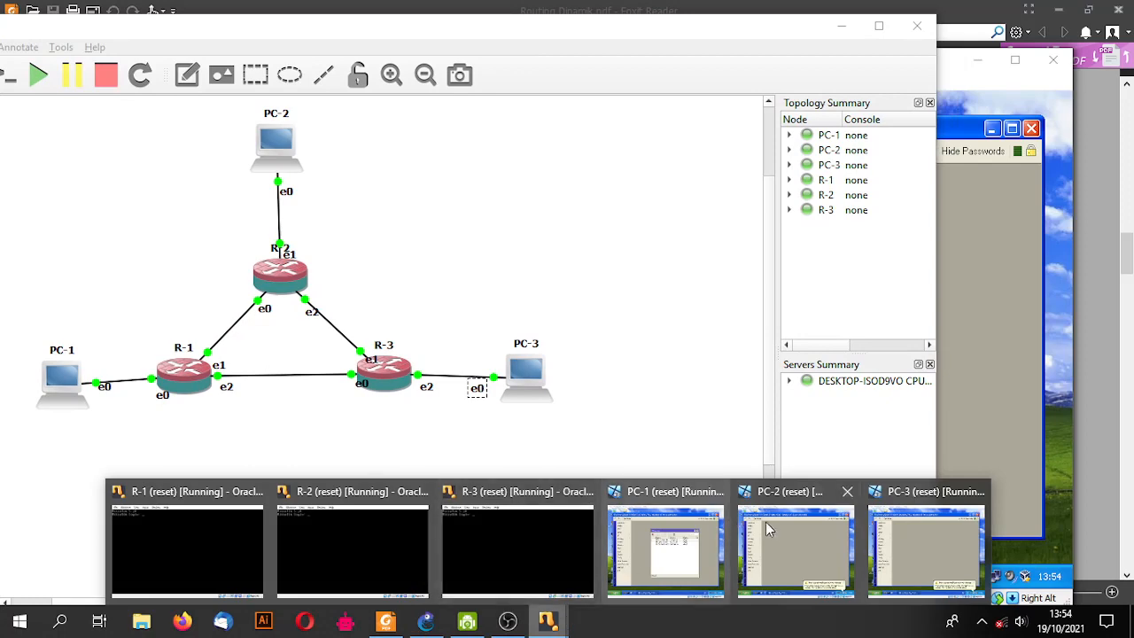
{"action": "left_click", "coordinate": [756, 528]}
{"action": "left_click_drag", "start_coordinate": [645, 65], "coordinate": [675, 63]}
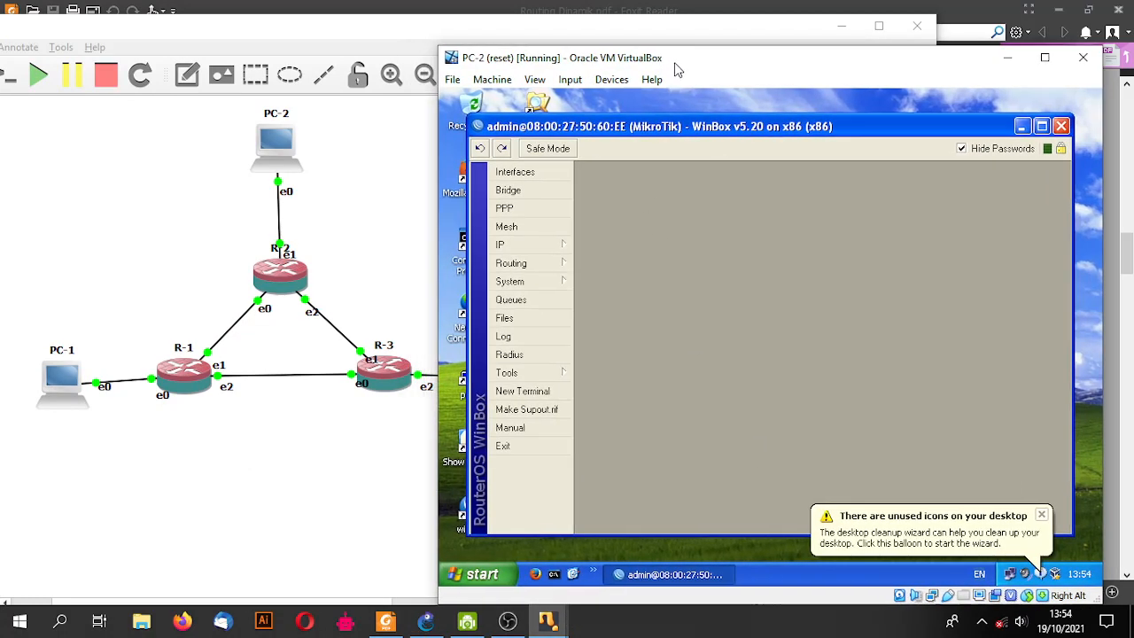
{"action": "left_click", "coordinate": [550, 248]}
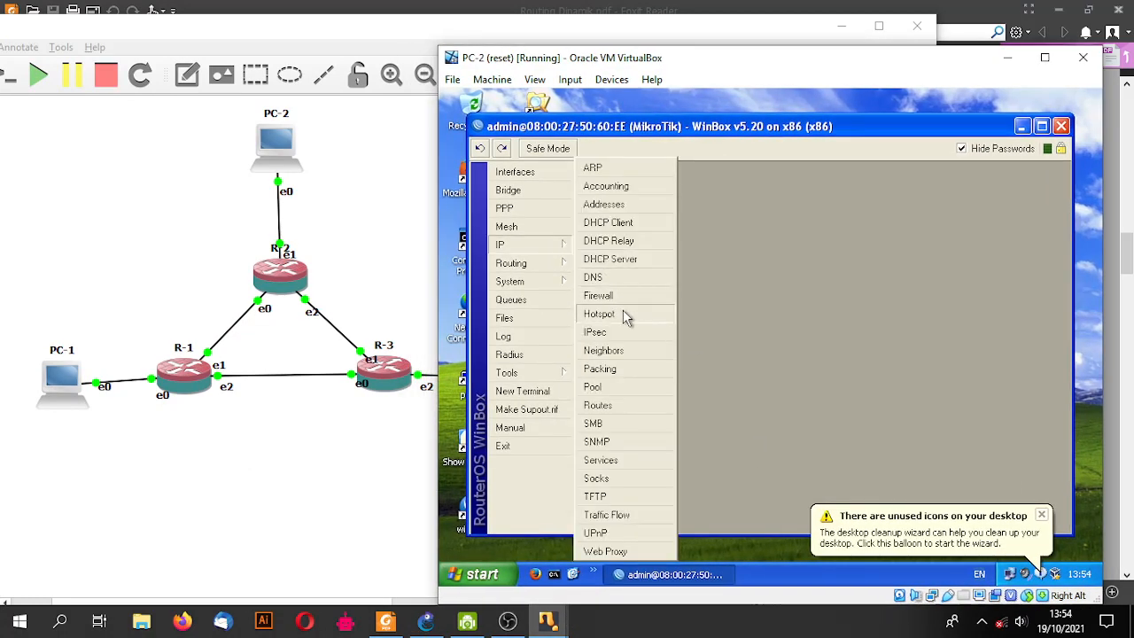
{"action": "left_click", "coordinate": [609, 204]}
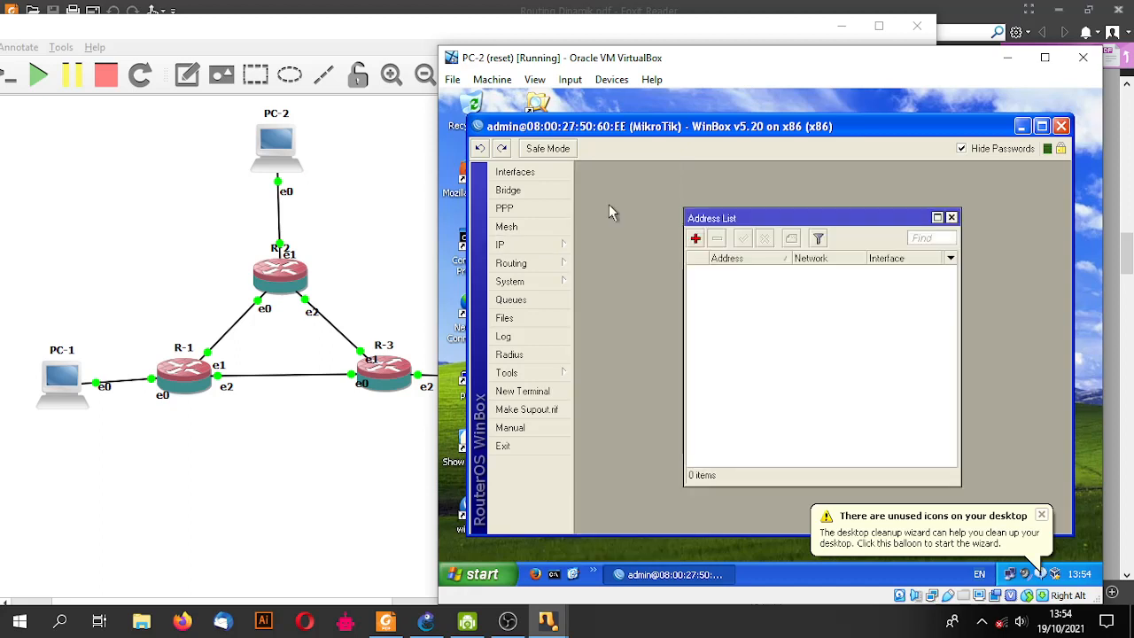
{"action": "left_click", "coordinate": [697, 240]}
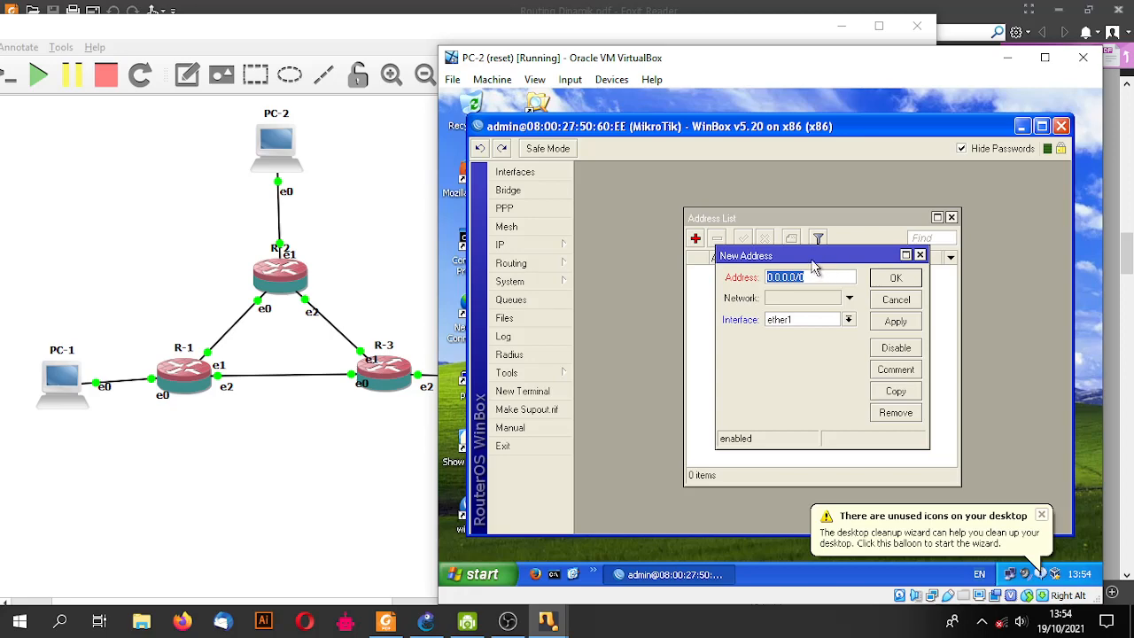
{"action": "type", "text": "192.168"}
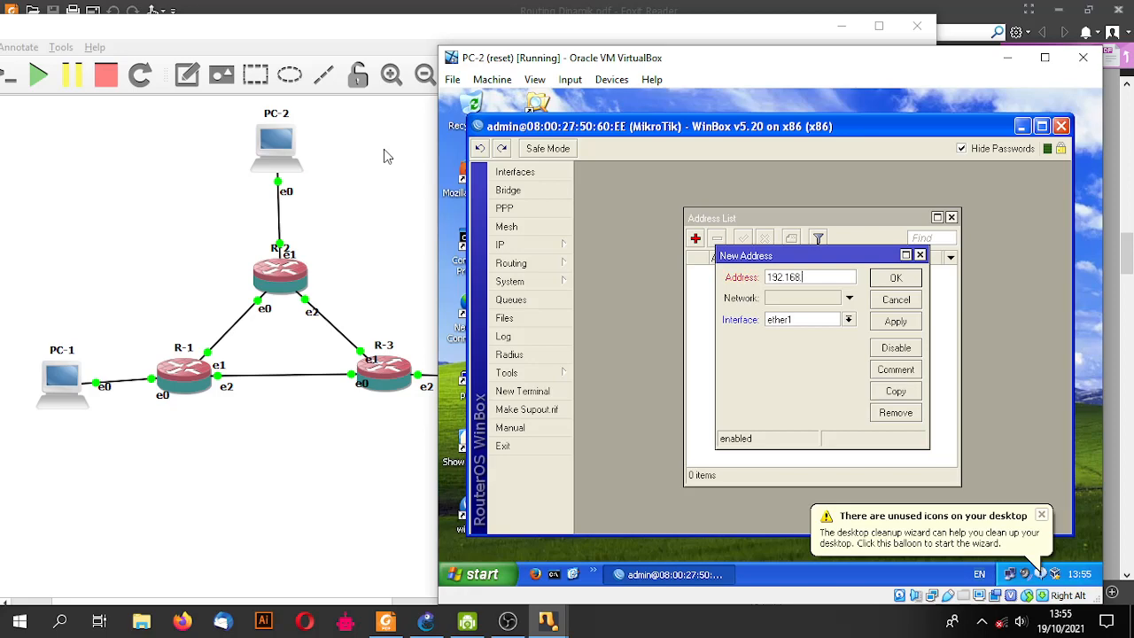
{"action": "type", "text": ".2.1/24"}
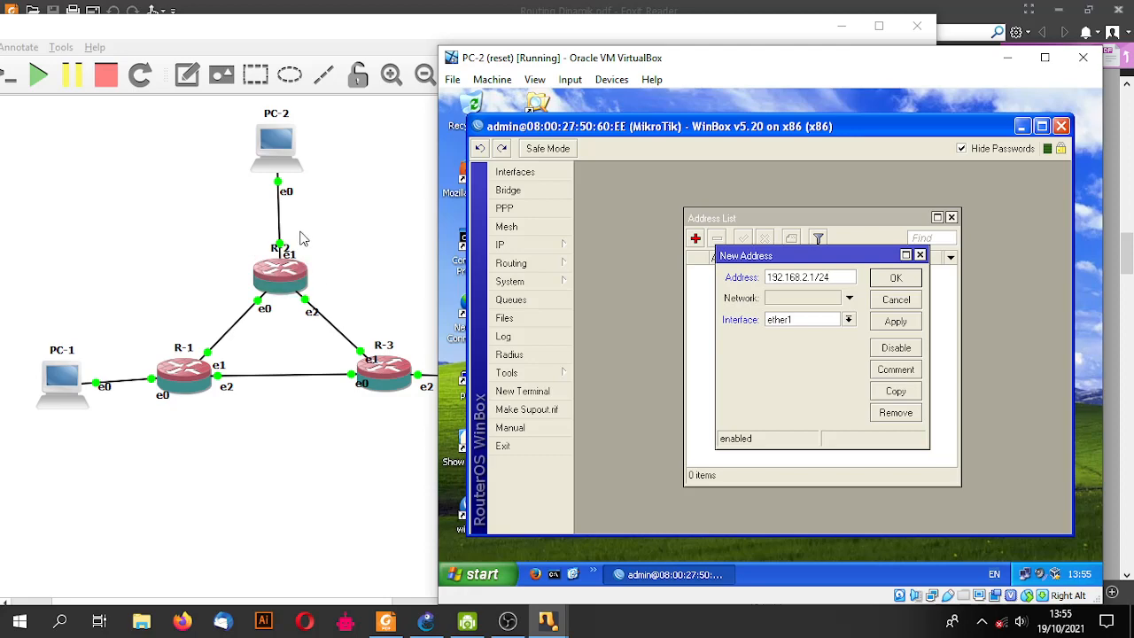
{"action": "left_click", "coordinate": [849, 320]}
{"action": "left_click", "coordinate": [824, 345]}
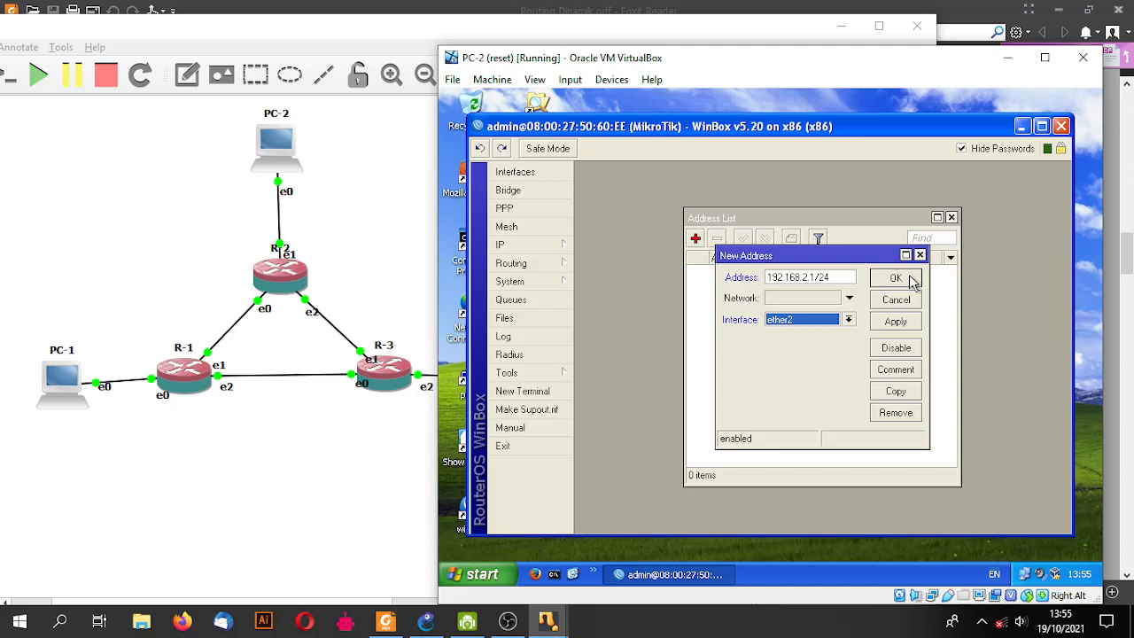
{"action": "left_click", "coordinate": [913, 281]}
- Add address 12.12.12.2 on ether1
{"action": "left_click", "coordinate": [697, 240]}
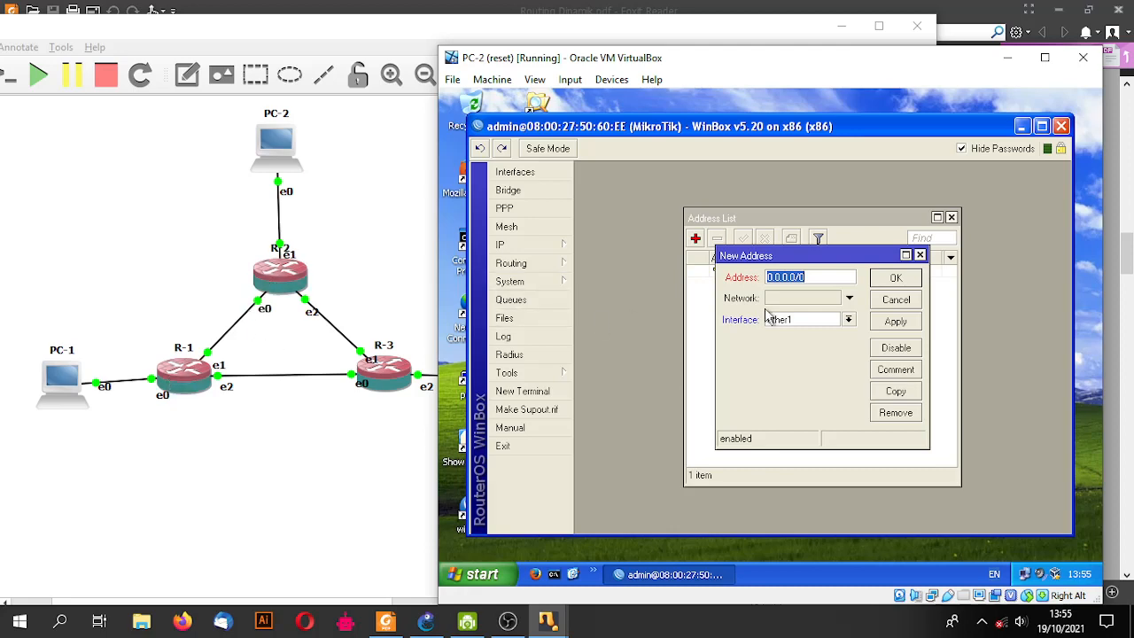
{"action": "type", "text": "12.12.12.2"}
{"action": "left_click", "coordinate": [848, 319]}
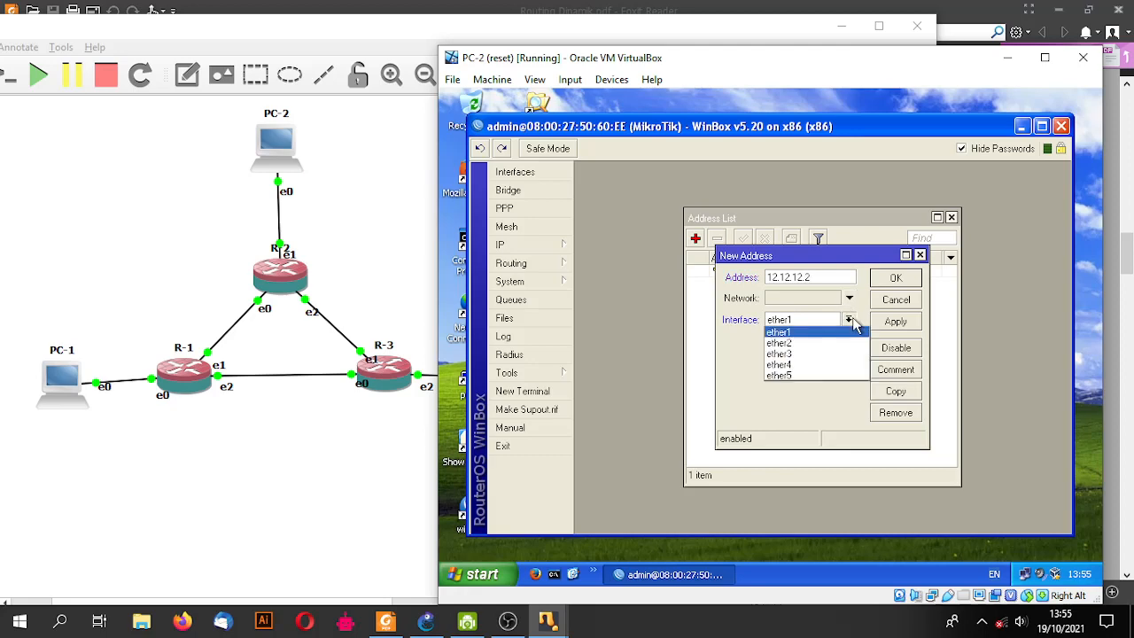
{"action": "left_click", "coordinate": [842, 331]}
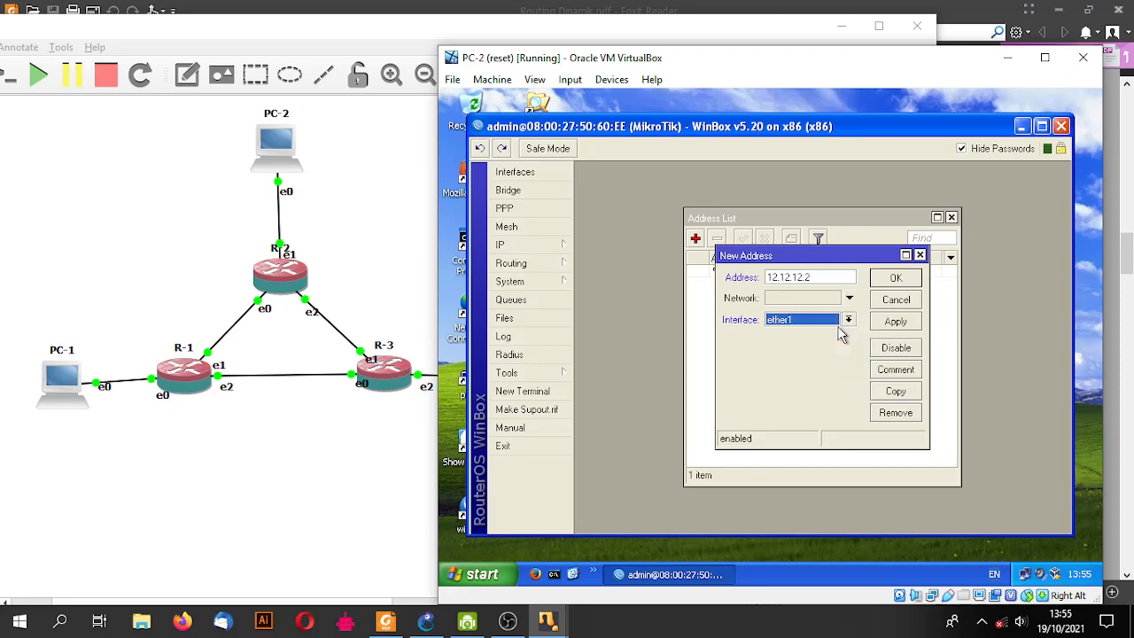
{"action": "left_click", "coordinate": [912, 279]}
- Add address 23.23.23.2/24 on ether3, then bring up PC-3's window
{"action": "left_click", "coordinate": [695, 239]}
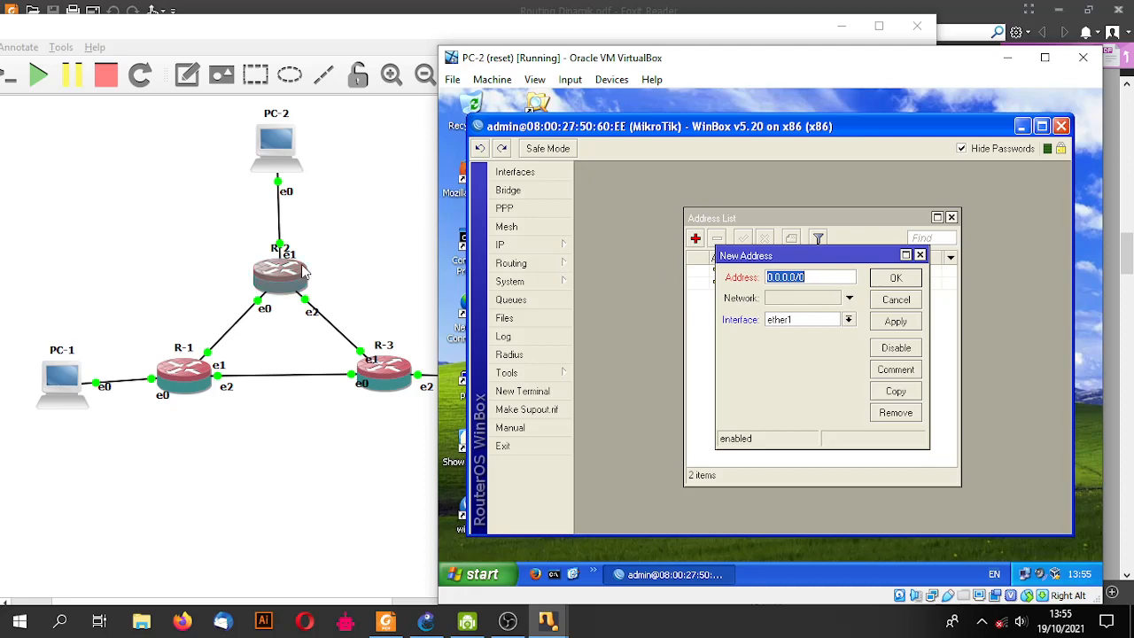
{"action": "type", "text": "23.23.23.2/24"}
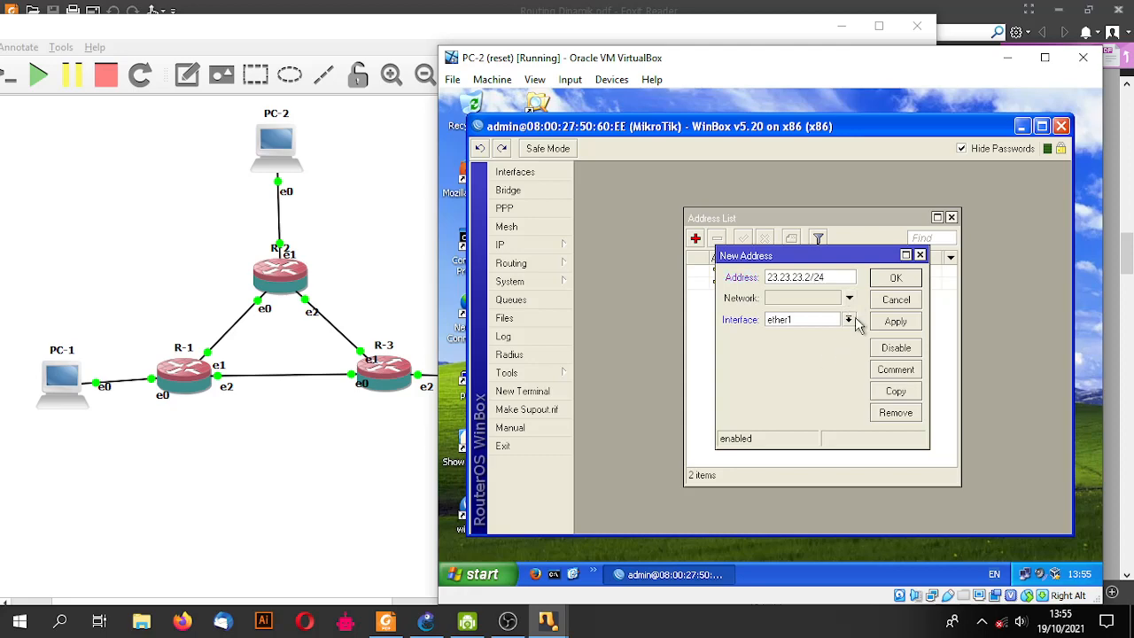
{"action": "left_click", "coordinate": [849, 319]}
{"action": "left_click", "coordinate": [806, 356]}
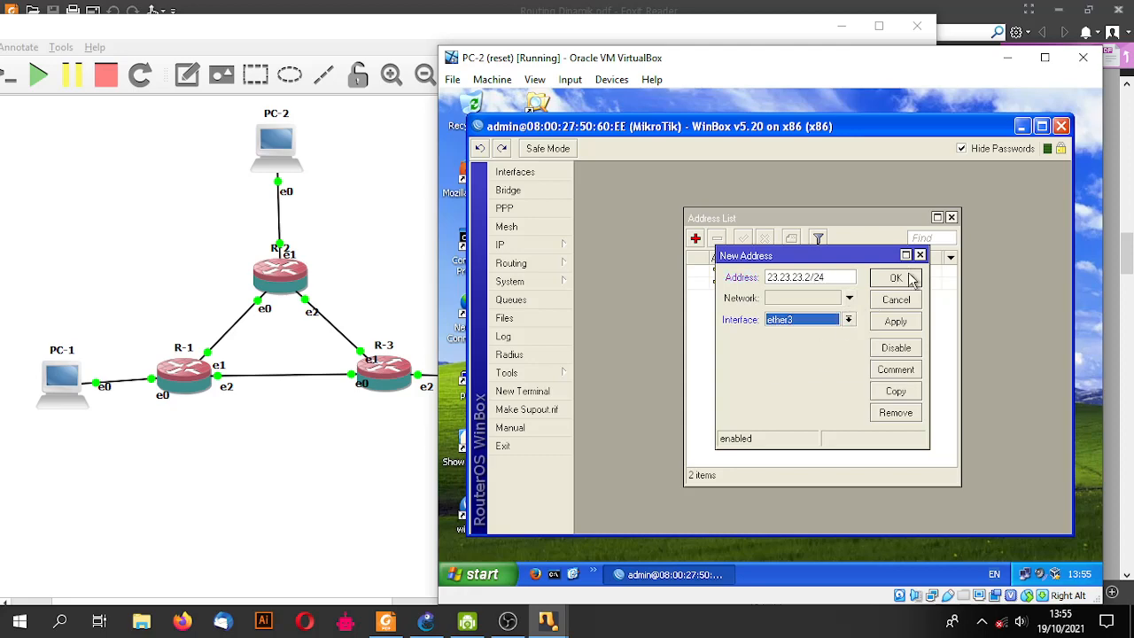
{"action": "left_click", "coordinate": [910, 278]}
{"action": "mouse_move", "coordinate": [547, 622]}
{"action": "left_click", "coordinate": [937, 551]}
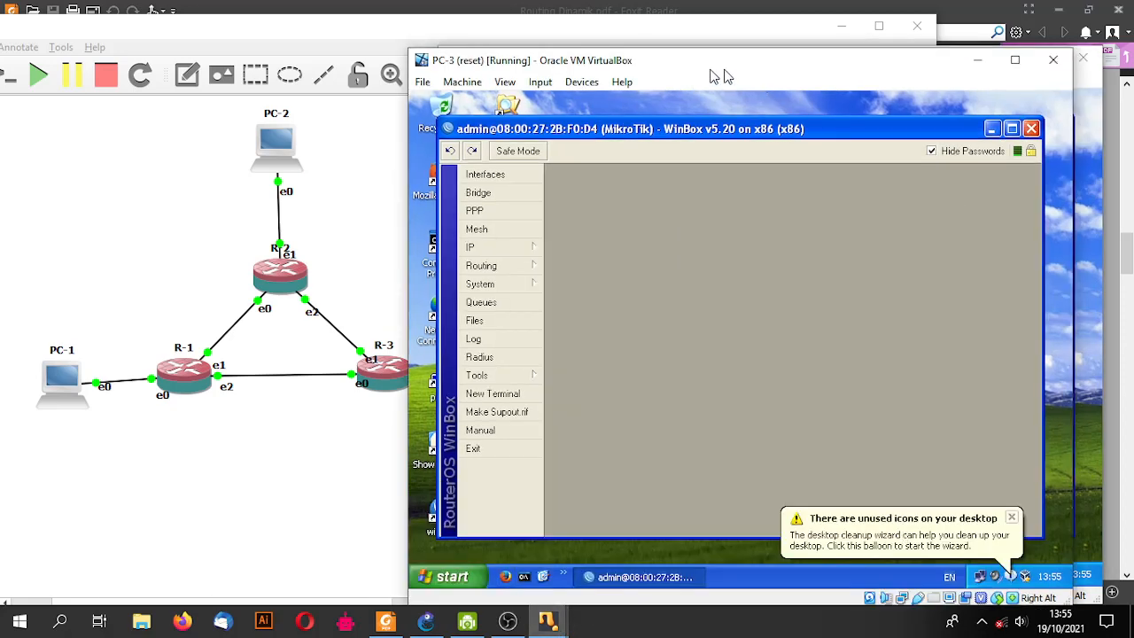
- In PC-3's WinBox address list, add 192.168.3.1/24 on ether3
{"action": "left_click_drag", "start_coordinate": [708, 71], "coordinate": [791, 68]}
{"action": "left_click", "coordinate": [576, 246]}
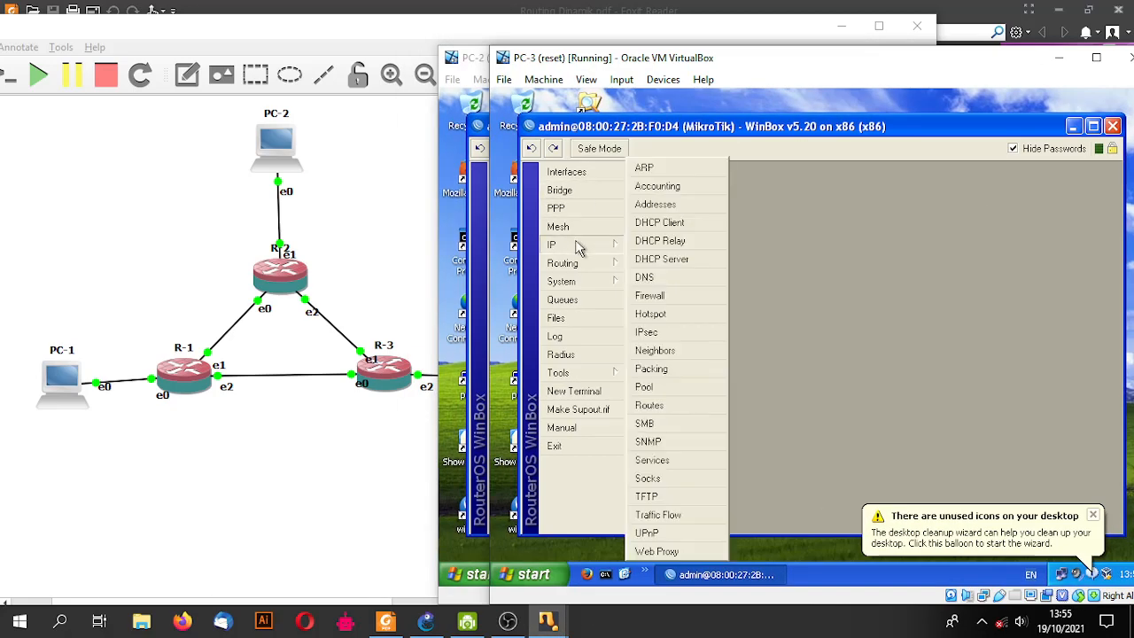
{"action": "left_click", "coordinate": [674, 209]}
{"action": "left_click", "coordinate": [747, 238]}
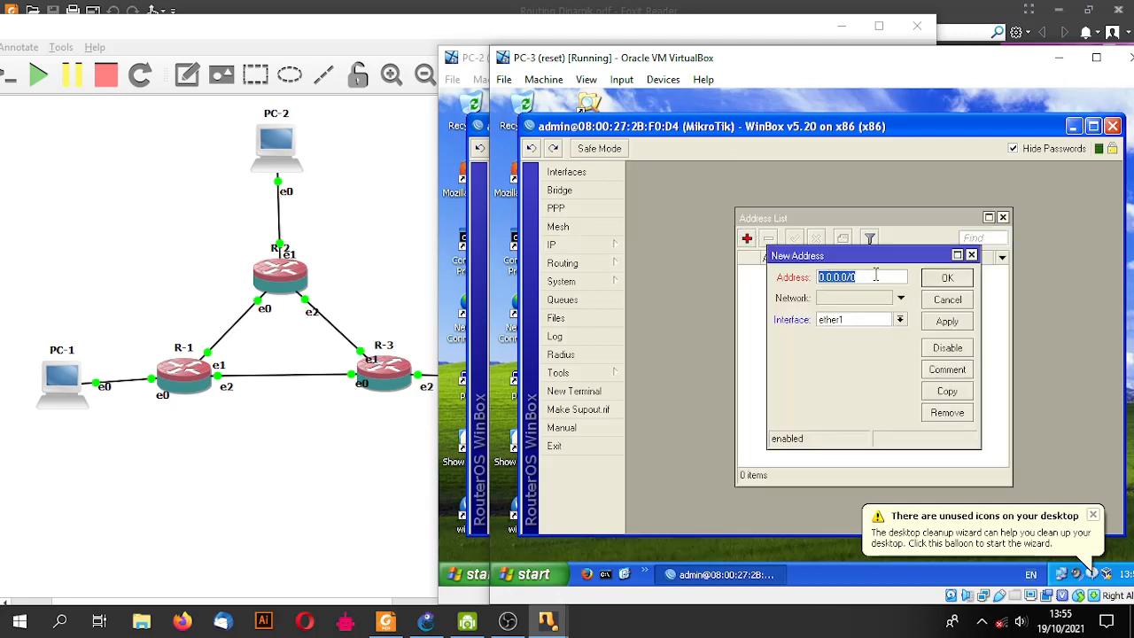
{"action": "left_click_drag", "start_coordinate": [400, 29], "coordinate": [352, 28]}
{"action": "left_click", "coordinate": [920, 264]}
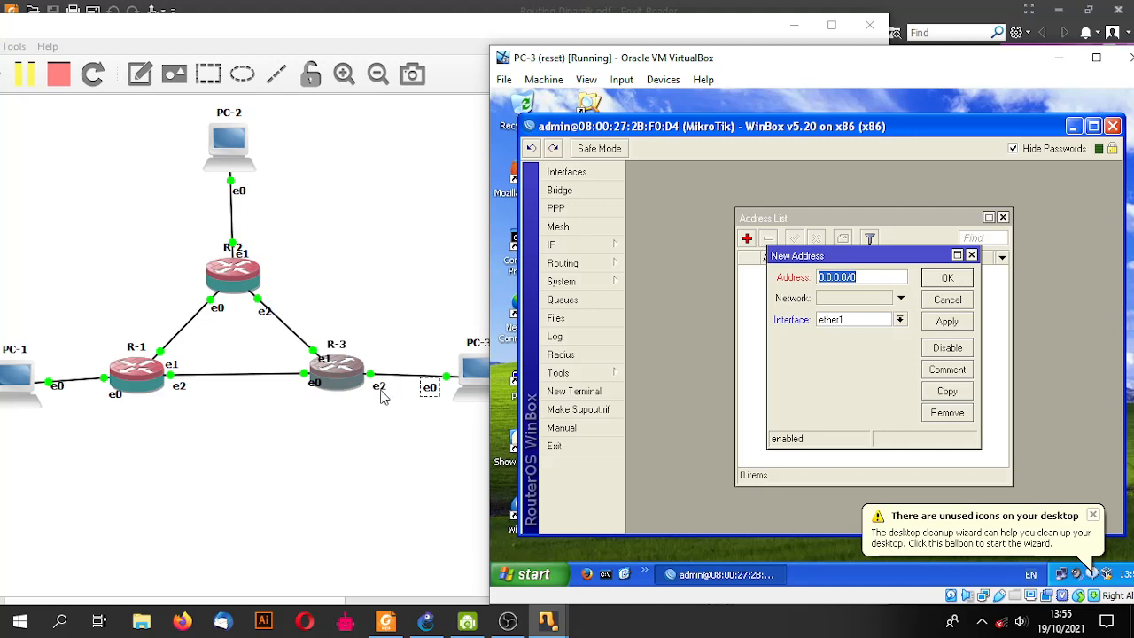
{"action": "left_click", "coordinate": [904, 322]}
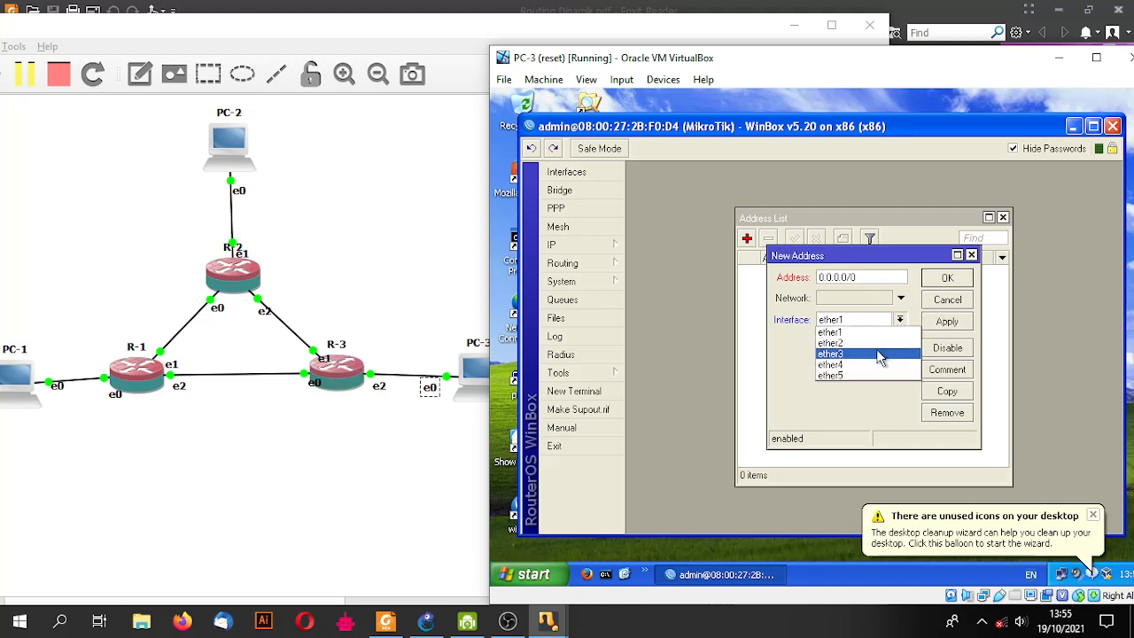
{"action": "left_click", "coordinate": [884, 355]}
{"action": "type", "text": "1"}
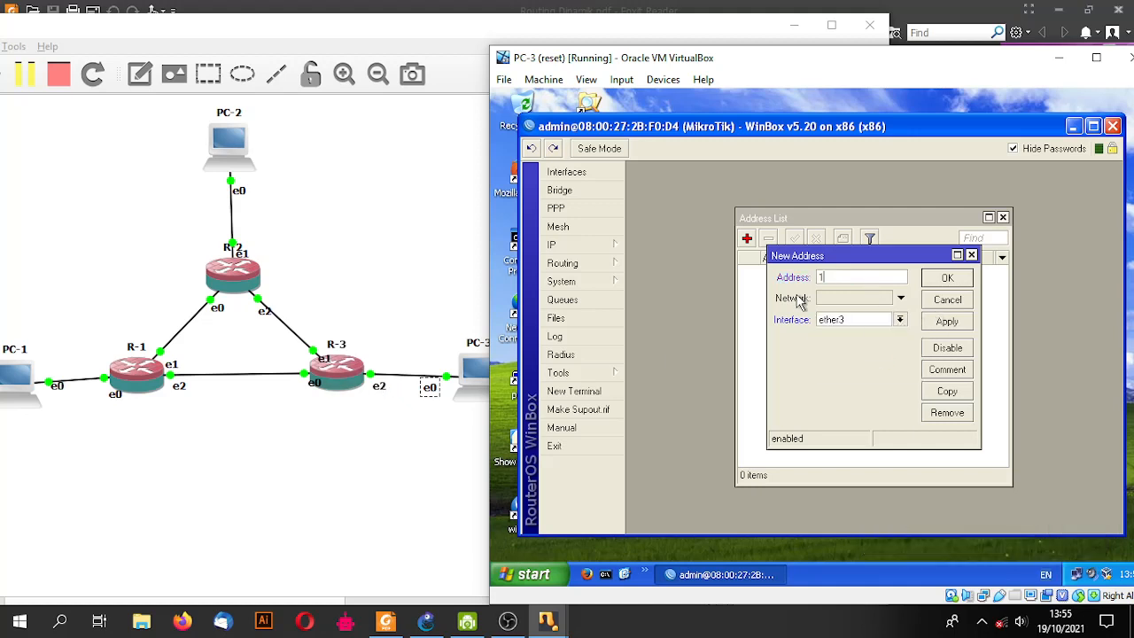
{"action": "type", "text": "92.168.3.1/24"}
{"action": "key", "text": "Return"}
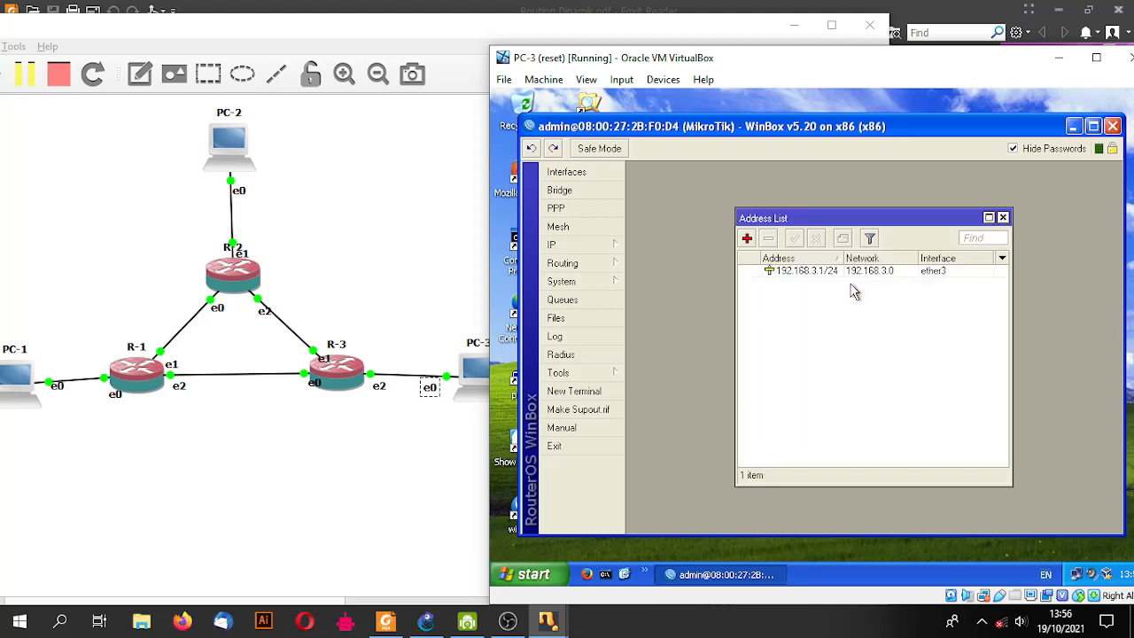
- Add address 23.23.23.3/24 on ether2
{"action": "left_click", "coordinate": [747, 239]}
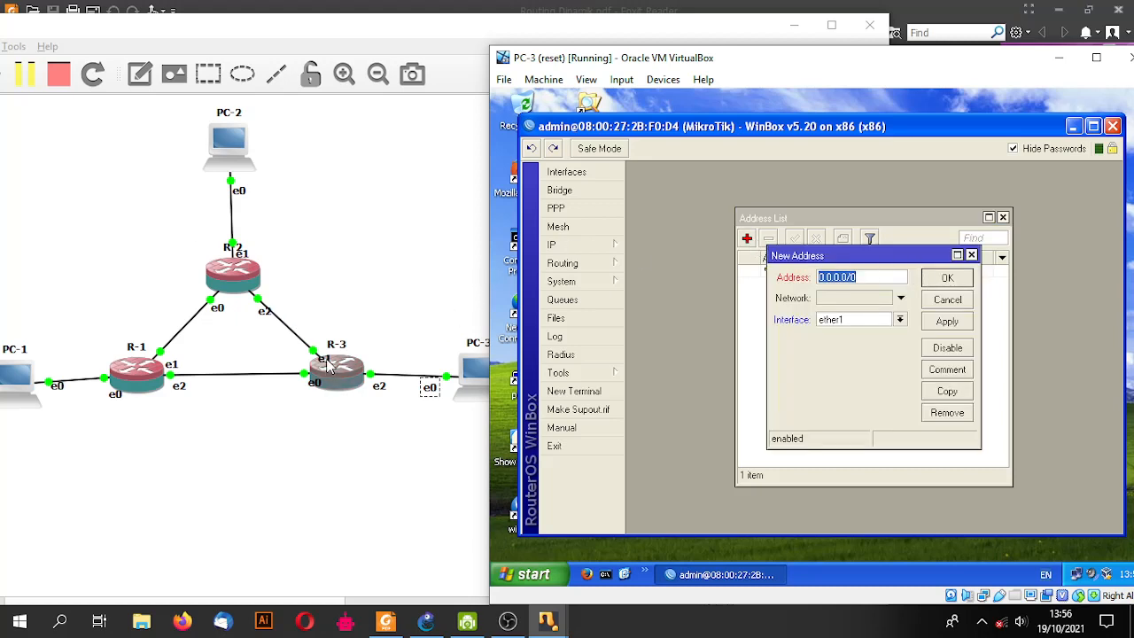
{"action": "left_click", "coordinate": [900, 319]}
{"action": "left_click", "coordinate": [856, 344]}
{"action": "left_click_drag", "start_coordinate": [856, 277], "coordinate": [785, 274]}
{"action": "type", "text": "2"}
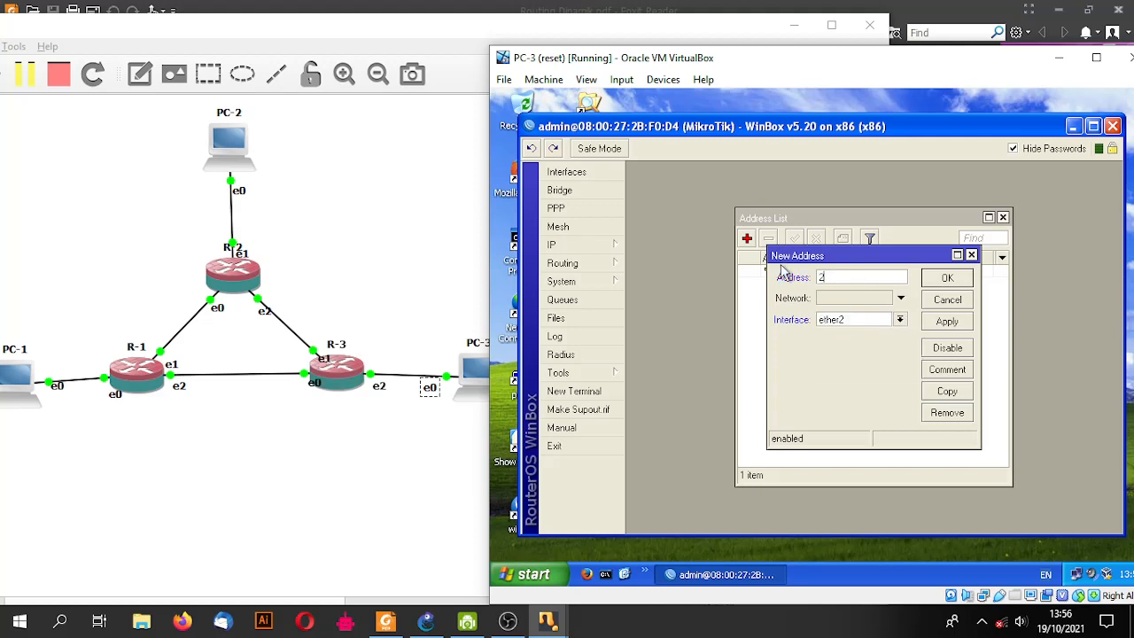
{"action": "type", "text": "3.23.23.3/24"}
{"action": "left_click", "coordinate": [924, 280]}
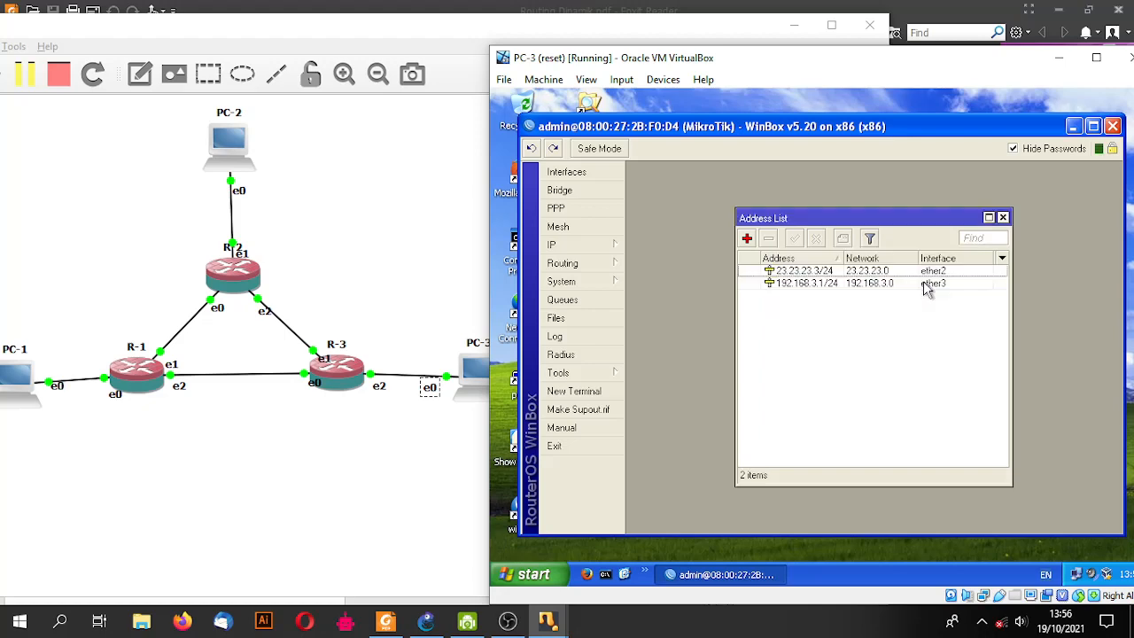
- Add address 13.13.13.3/24 on ether1
{"action": "left_click", "coordinate": [747, 238]}
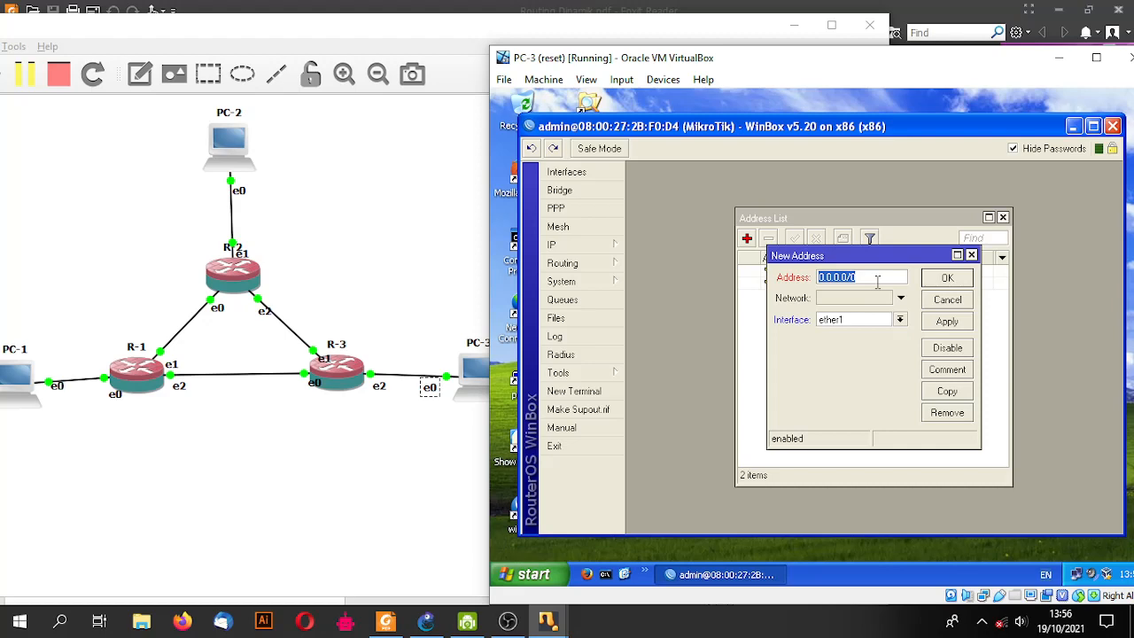
{"action": "type", "text": "13.13.13.3/24"}
{"action": "key", "text": "Return"}
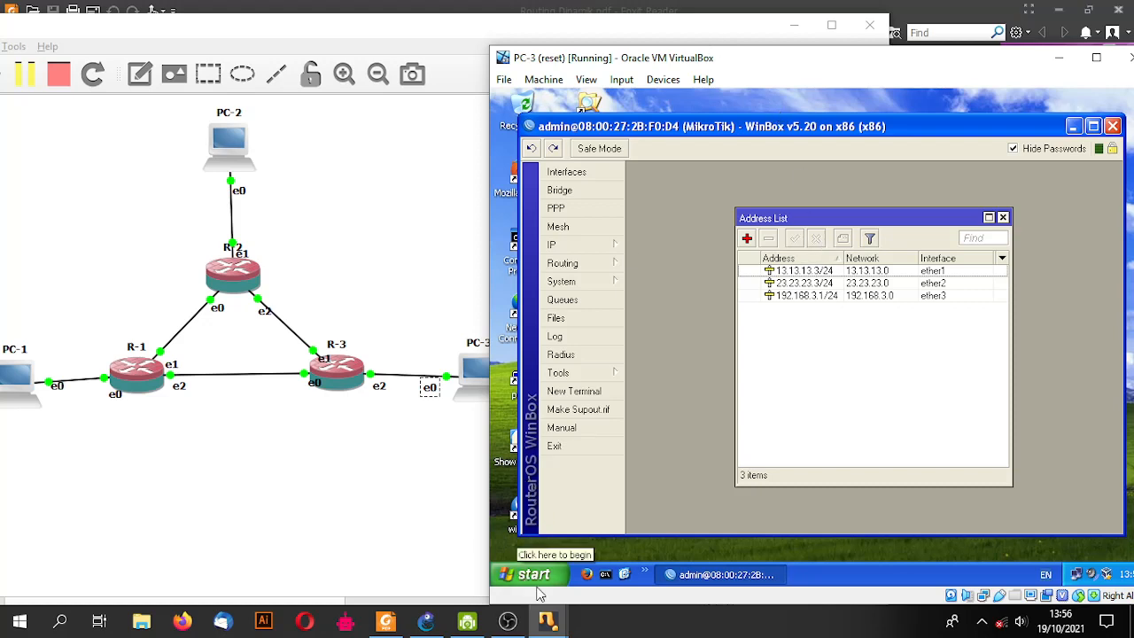
- Ping gateway 192.168.3.1 from PC-3's Command Prompt (4/4 replies), then close the window
{"action": "left_click", "coordinate": [605, 575]}
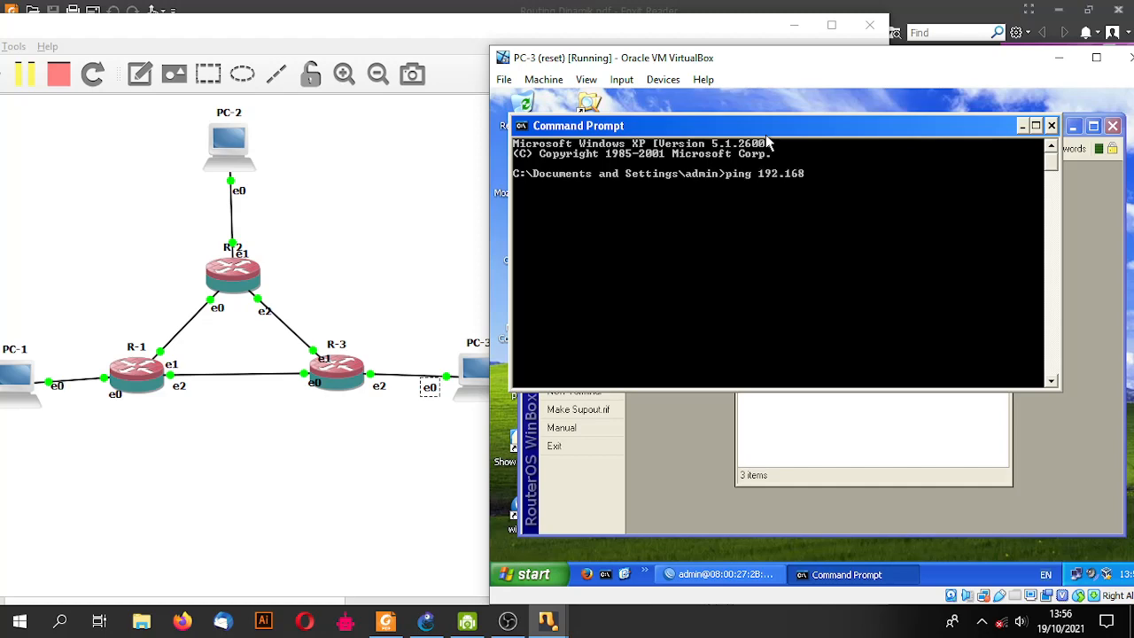
{"action": "type", "text": "ping 192.168.3.1"}
{"action": "key", "text": "Return"}
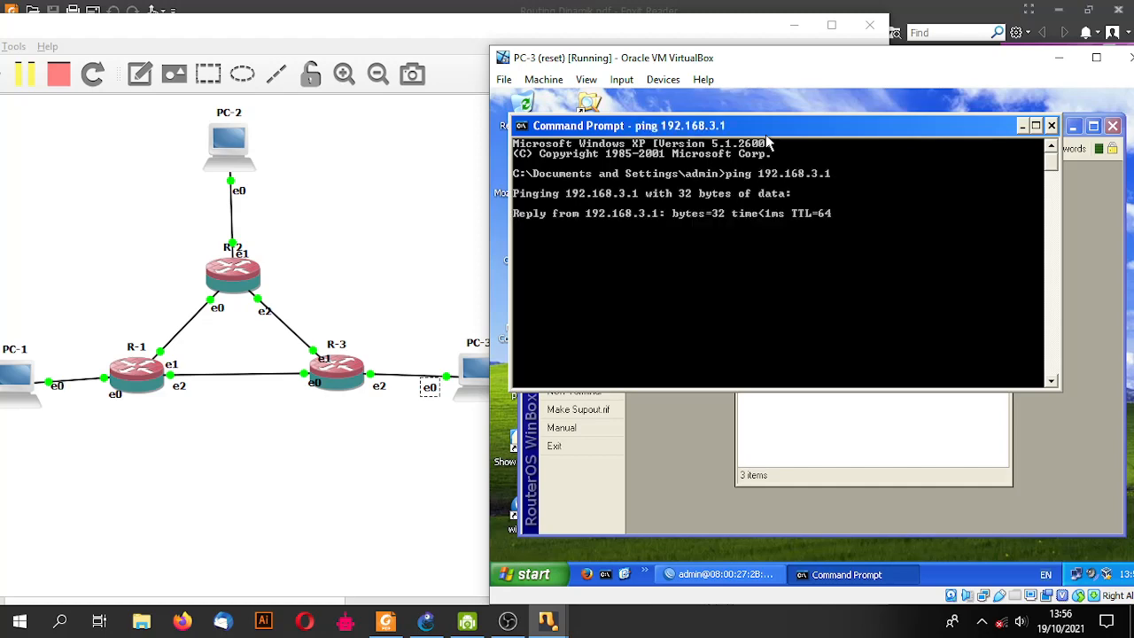
{"action": "left_click", "coordinate": [1052, 127]}
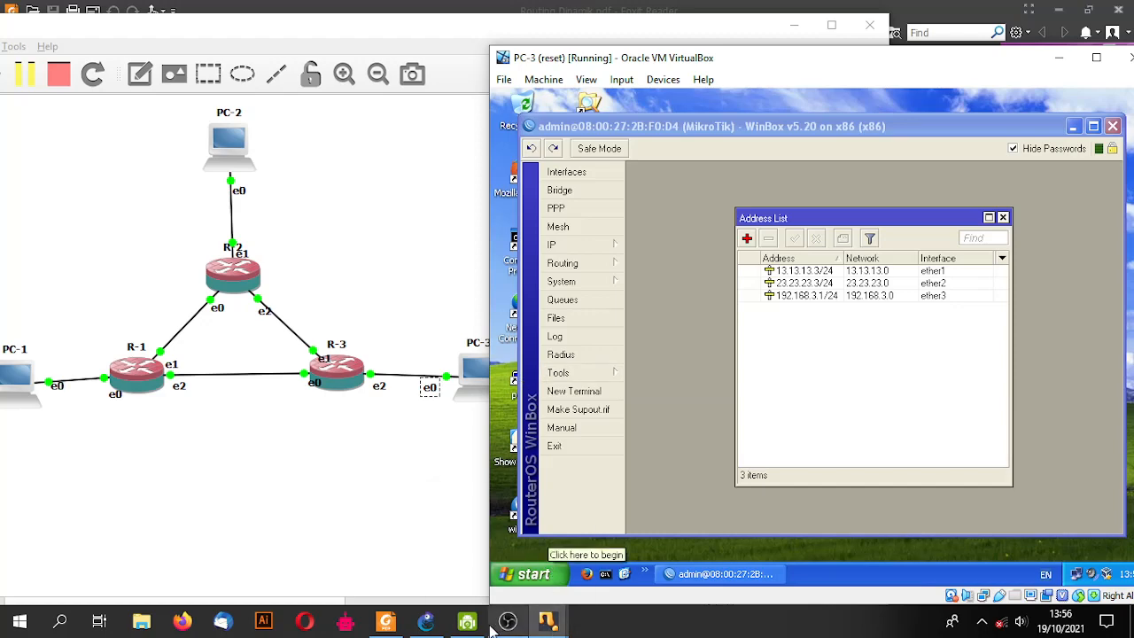
- Log in to the R-3 console as admin with an empty password
{"action": "mouse_move", "coordinate": [546, 625]}
{"action": "left_click", "coordinate": [517, 551]}
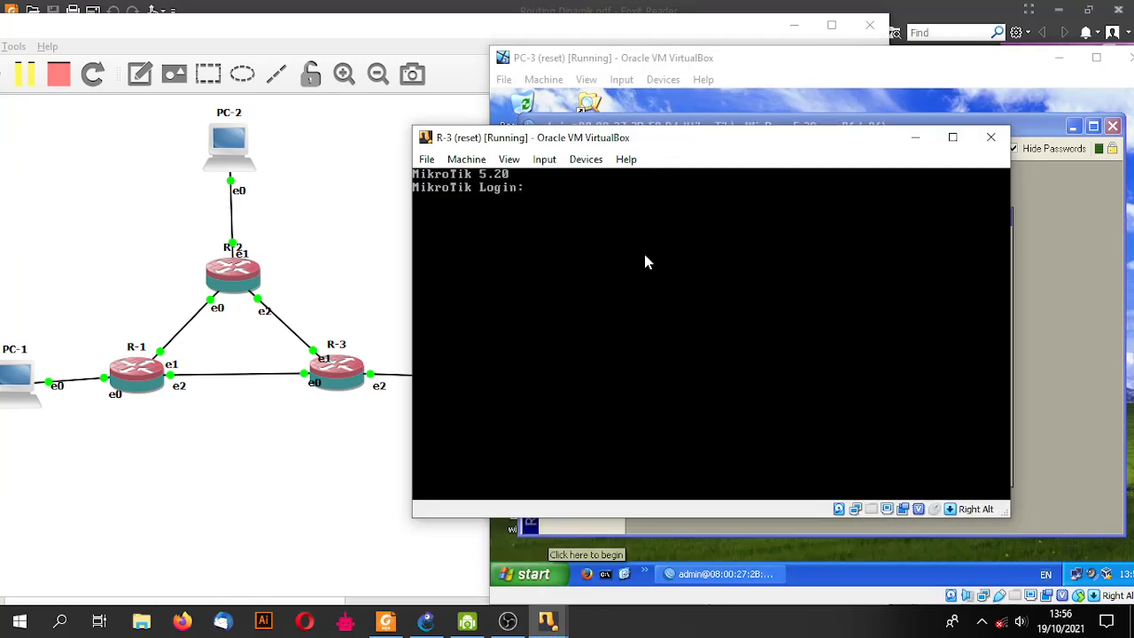
{"action": "left_click_drag", "start_coordinate": [845, 140], "coordinate": [923, 142]}
{"action": "type", "text": "admin"}
{"action": "key", "text": "Return"}
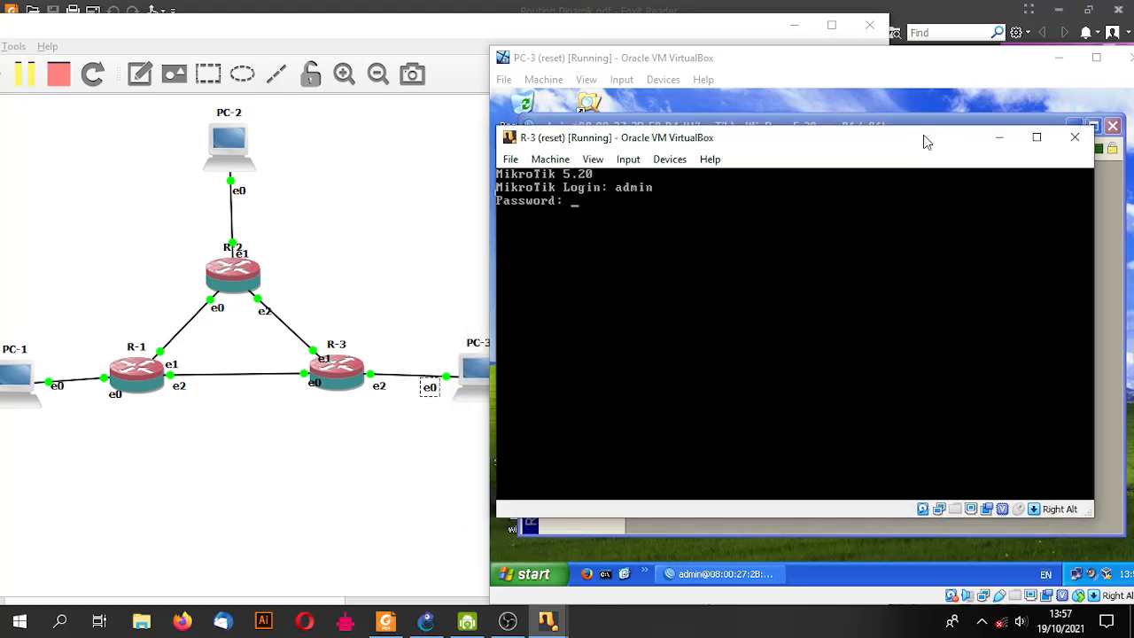
{"action": "key", "text": "Return"}
- Ping 13.13.13.1 (replies) and 23.23.23.1 (times out) from R-3
{"action": "type", "text": "ping"}
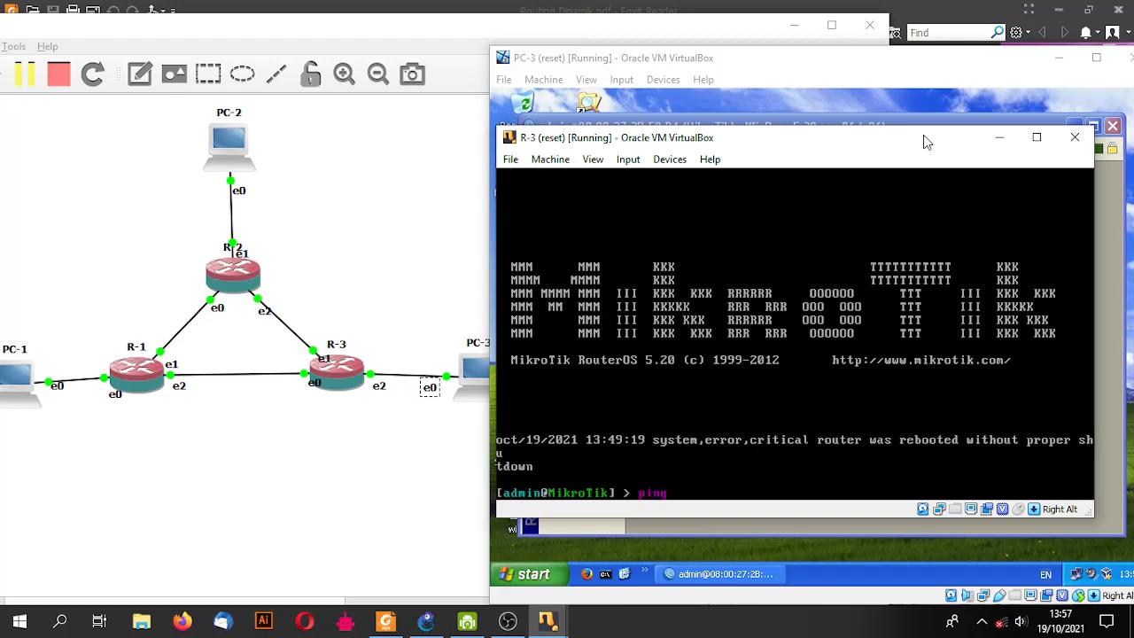
{"action": "type", "text": " 13.13.13.1"}
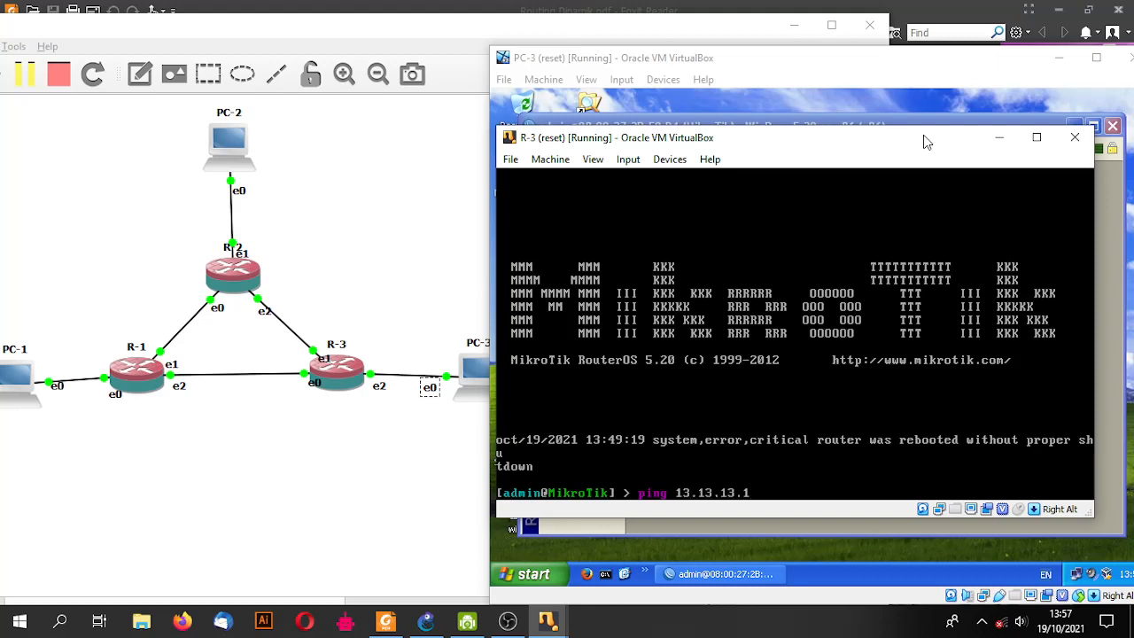
{"action": "key", "text": "Return"}
{"action": "key", "text": "ctrl+c"}
{"action": "key", "text": "Up"}
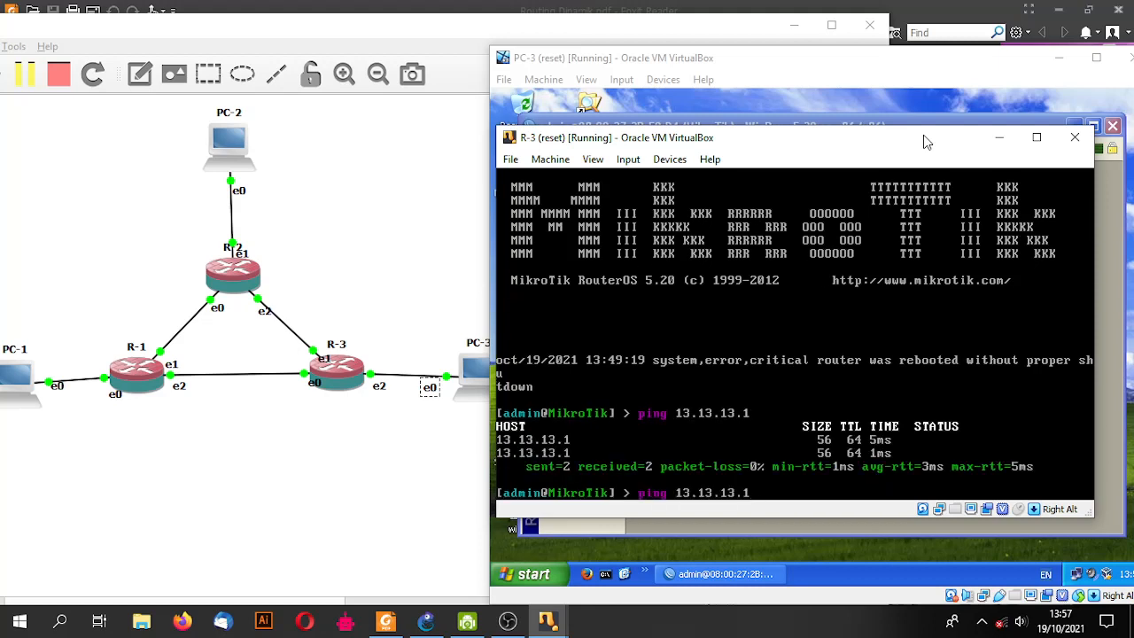
{"action": "key", "text": "BackSpace"}
{"action": "key", "text": "BackSpace"}
{"action": "key", "text": "BackSpace"}
{"action": "key", "text": "BackSpace"}
{"action": "key", "text": "BackSpace"}
{"action": "key", "text": "BackSpace"}
{"action": "key", "text": "BackSpace"}
{"action": "key", "text": "BackSpace"}
{"action": "key", "text": "BackSpace"}
{"action": "key", "text": "BackSpace"}
{"action": "key", "text": "BackSpace"}
{"action": "key", "text": "BackSpace"}
{"action": "type", "text": "ng 23.23.23.1"}
{"action": "key", "text": "Return"}
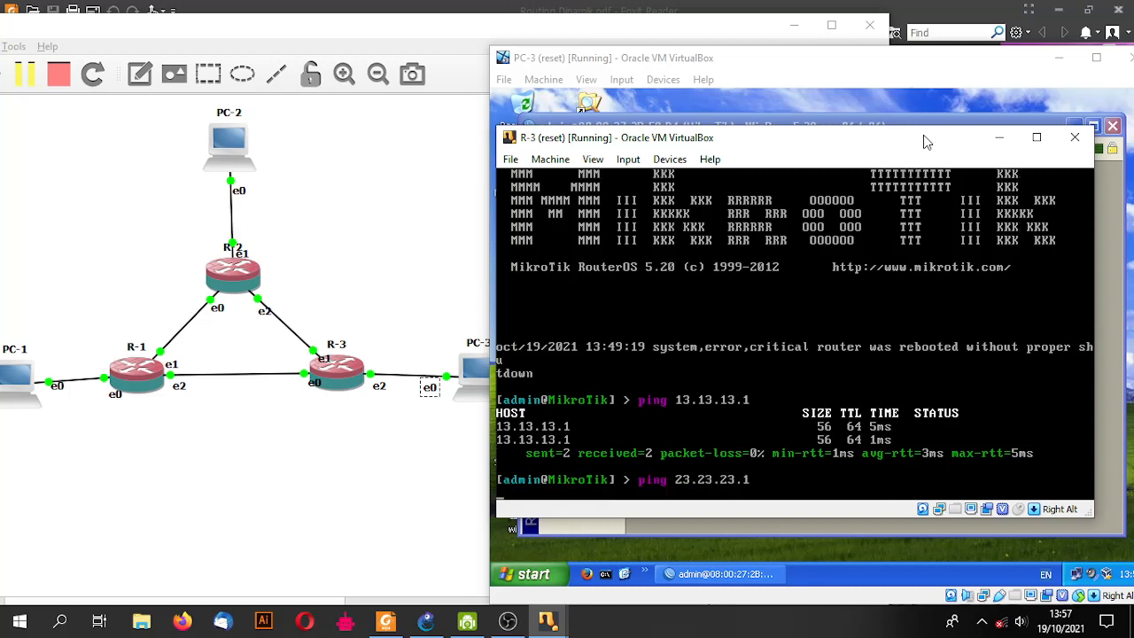
{"action": "key", "text": "ctrl+c"}
- Ping 23.23.23.2 successfully from R-3, then minimize the console
{"action": "key", "text": "Up"}
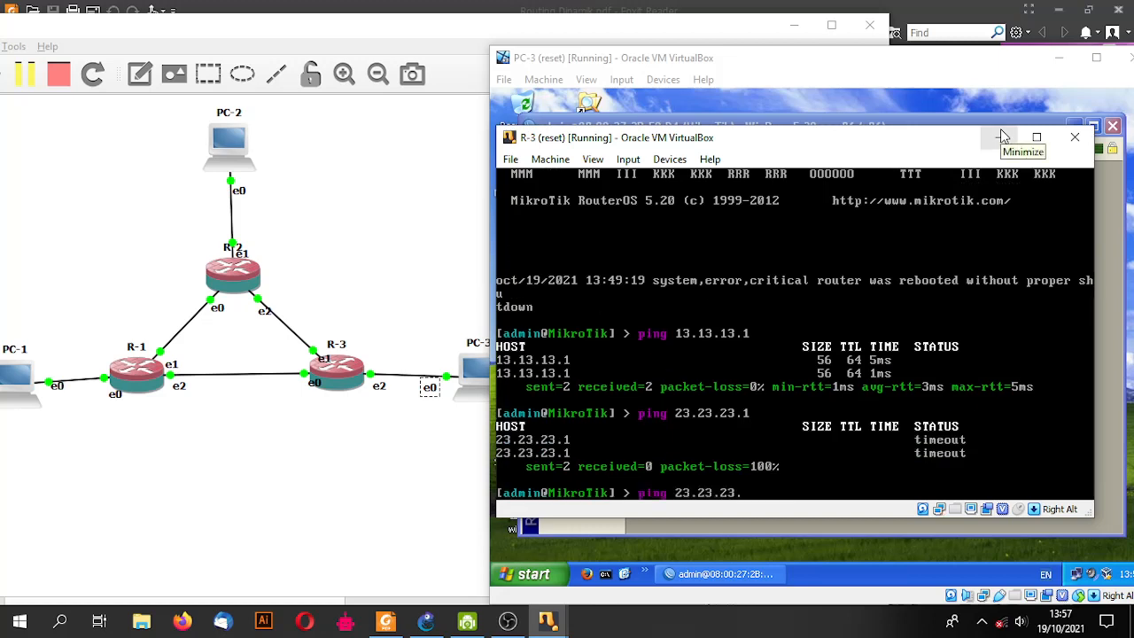
{"action": "type", "text": "2"}
{"action": "key", "text": "Return"}
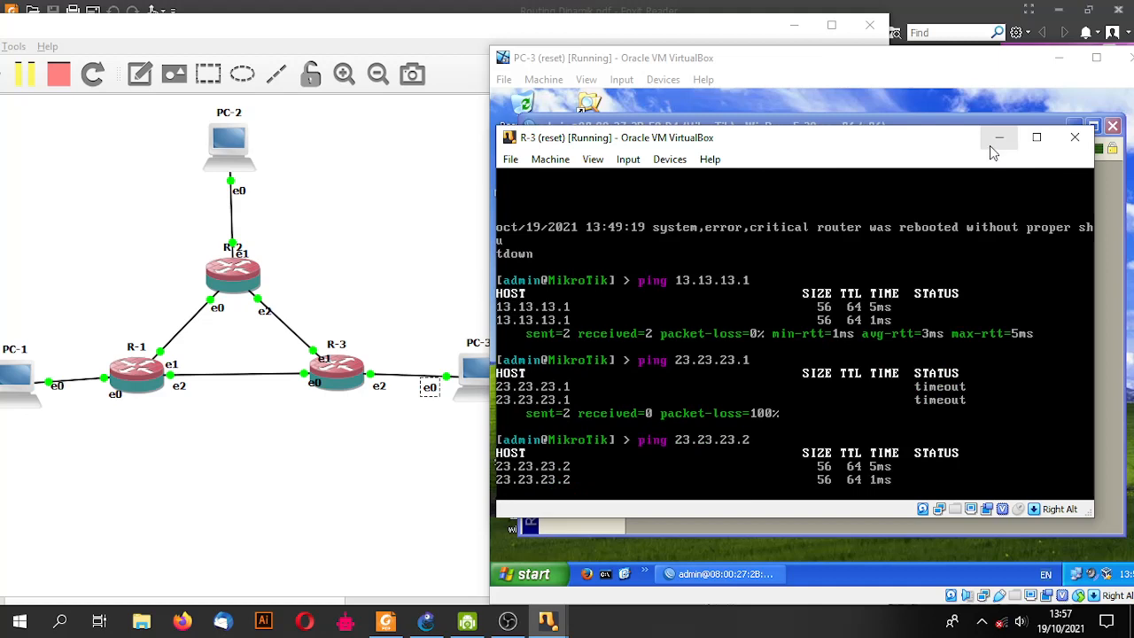
{"action": "key", "text": "ctrl+c"}
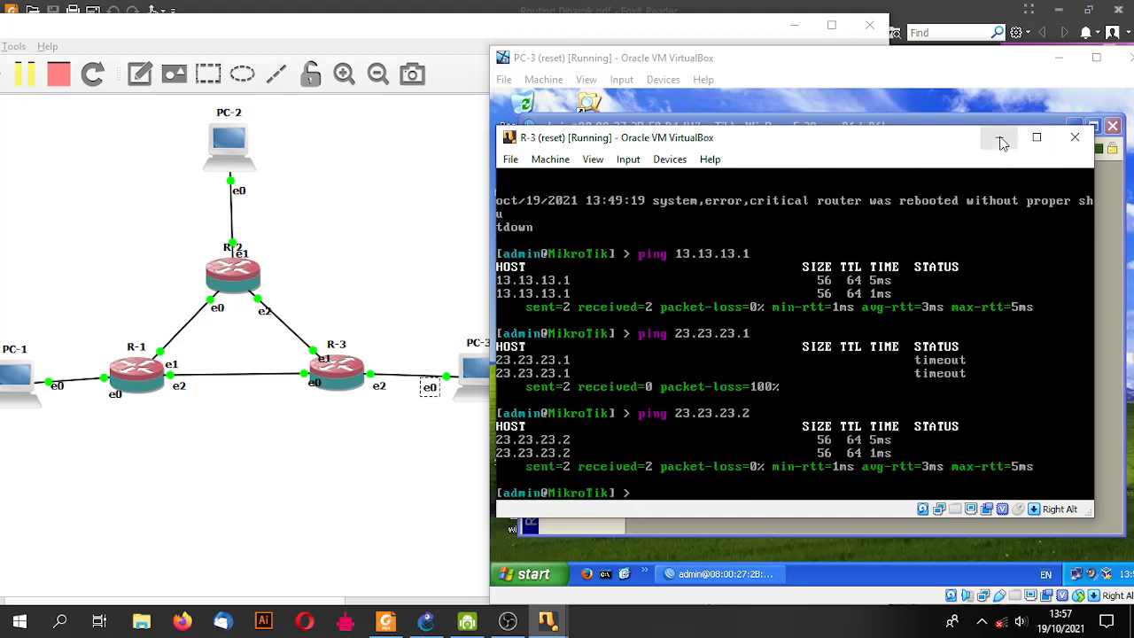
{"action": "left_click", "coordinate": [1001, 140]}
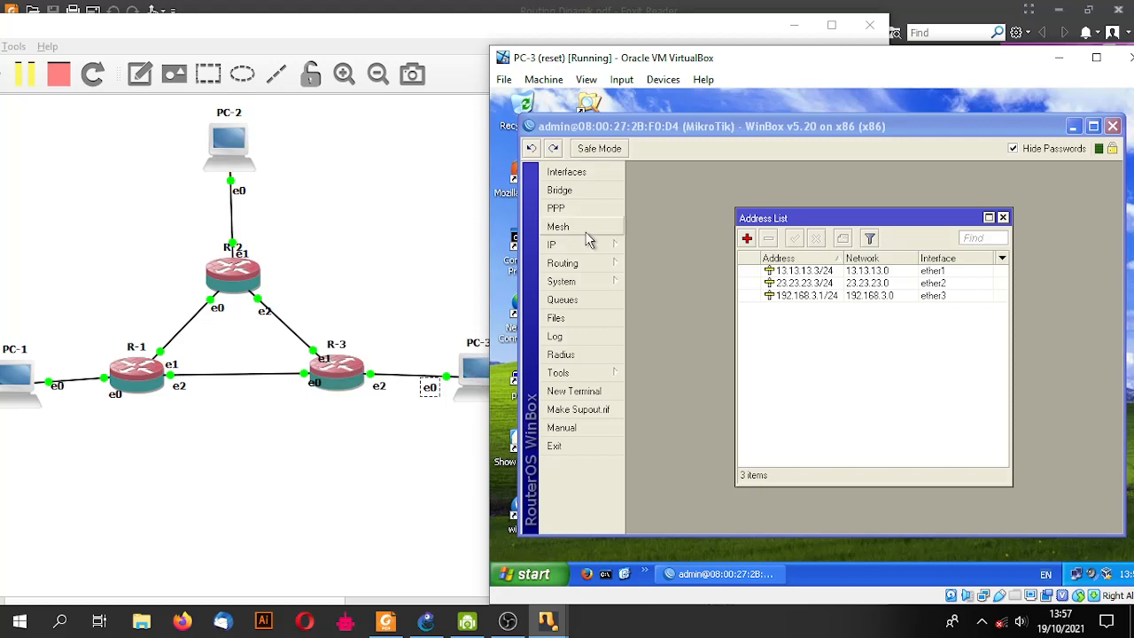
- On PC-1's router, set the default OSPF instance's Redistribute Connected Routes to 'as type 1'
{"action": "mouse_move", "coordinate": [563, 630]}
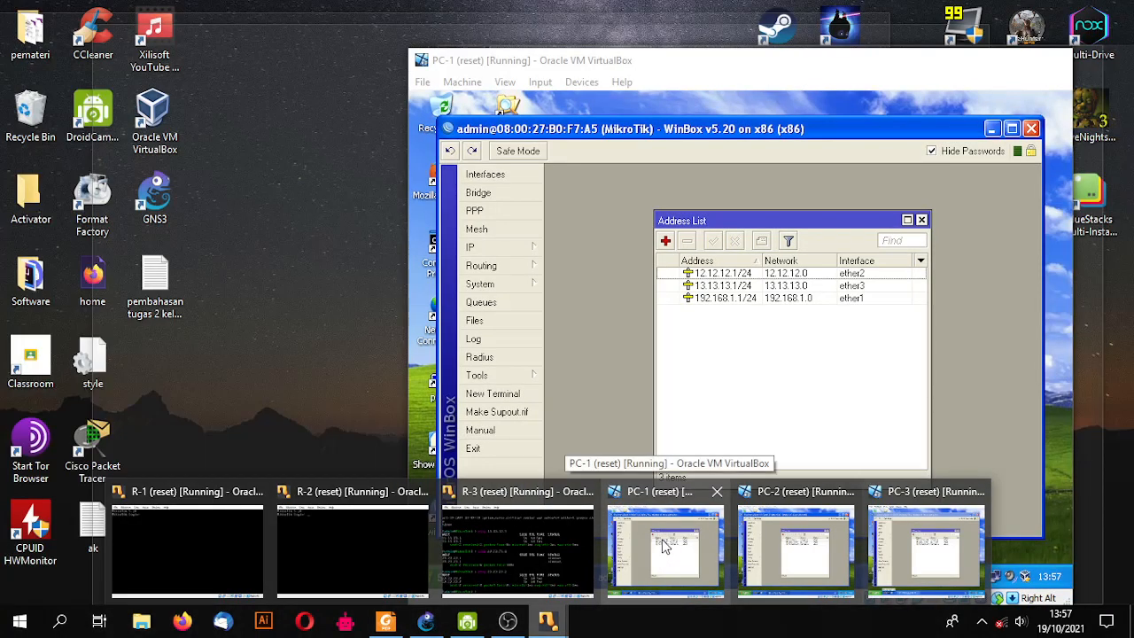
{"action": "left_click", "coordinate": [670, 539]}
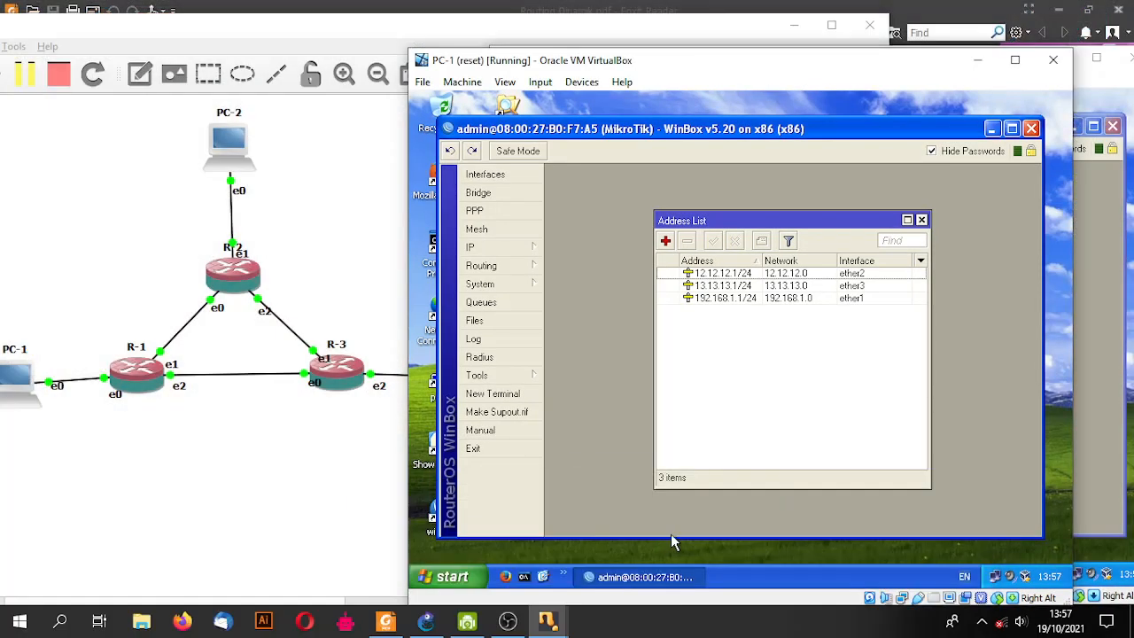
{"action": "left_click", "coordinate": [516, 249]}
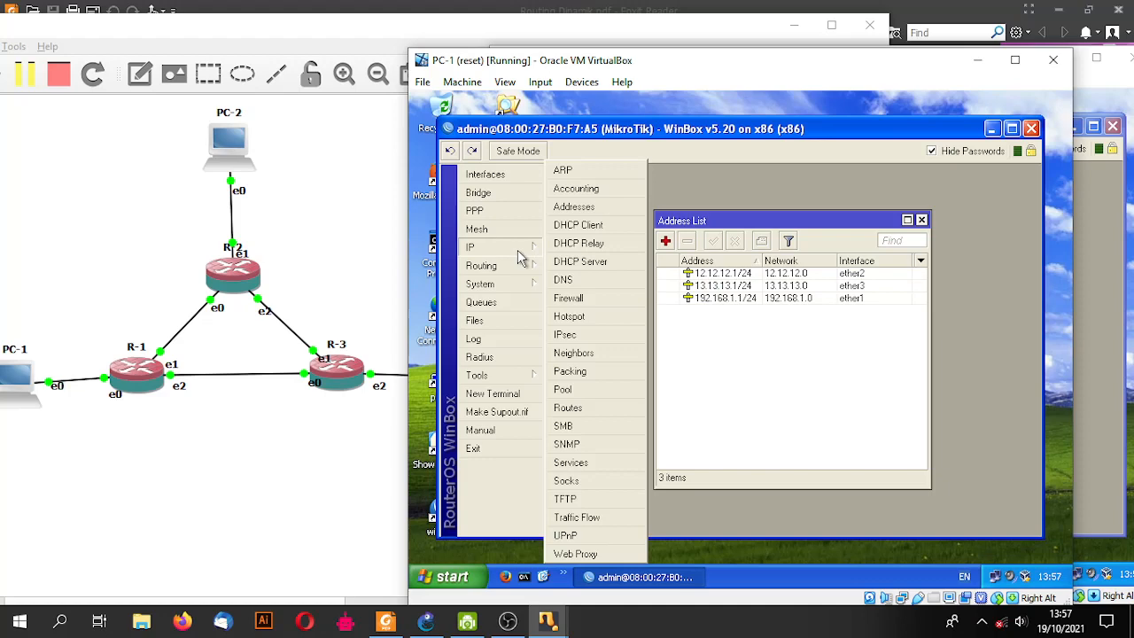
{"action": "left_click", "coordinate": [530, 267]}
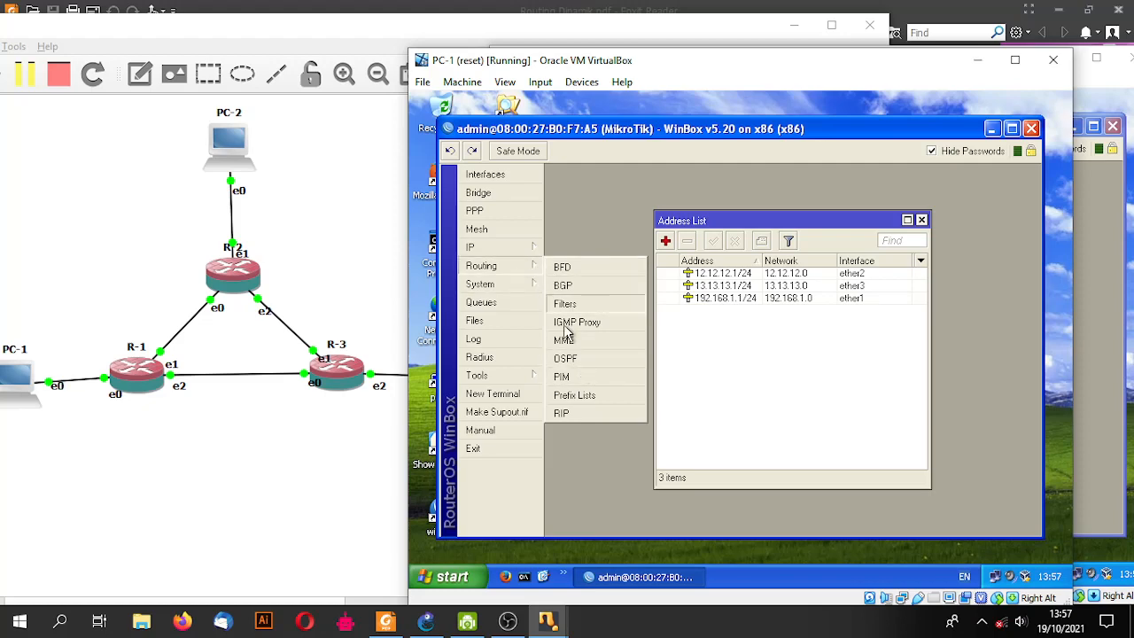
{"action": "left_click", "coordinate": [567, 358]}
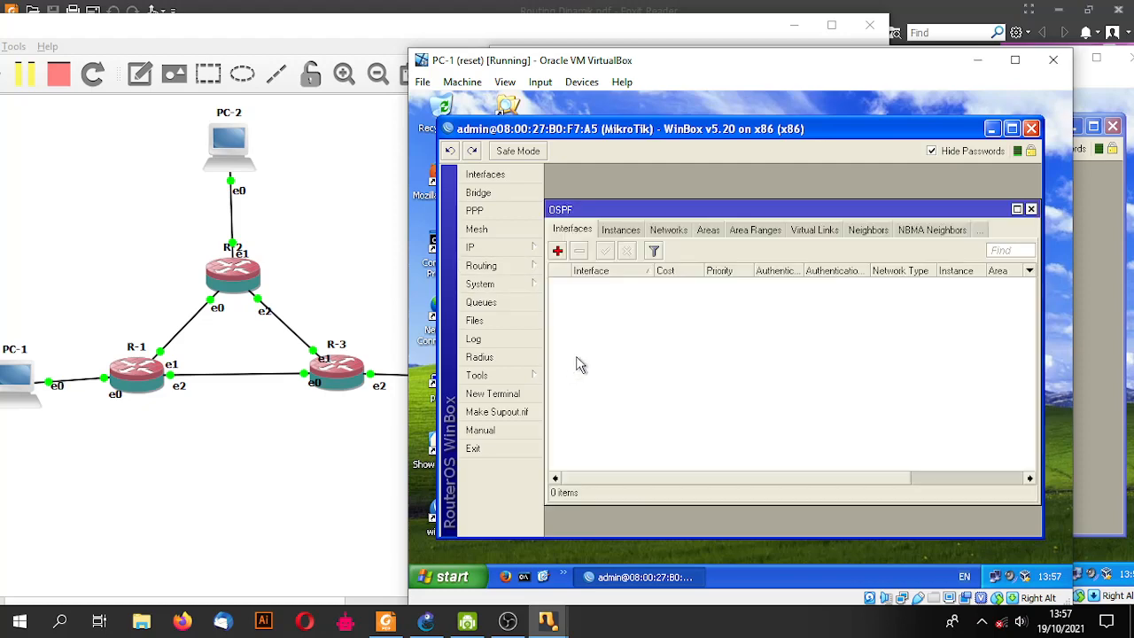
{"action": "left_click", "coordinate": [620, 232]}
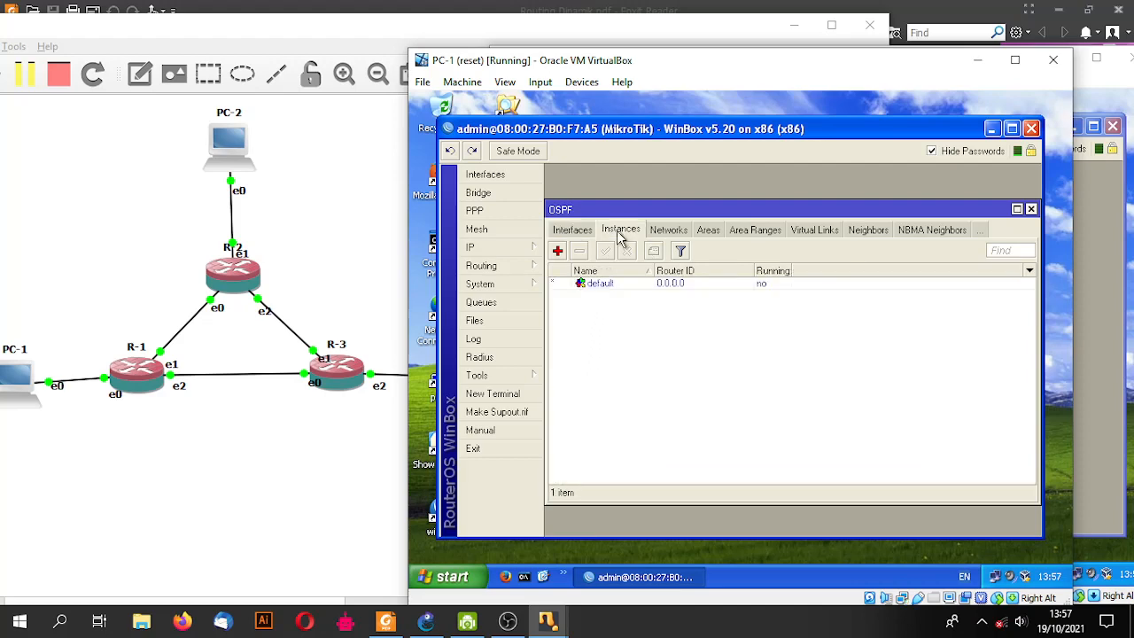
{"action": "left_click", "coordinate": [616, 286]}
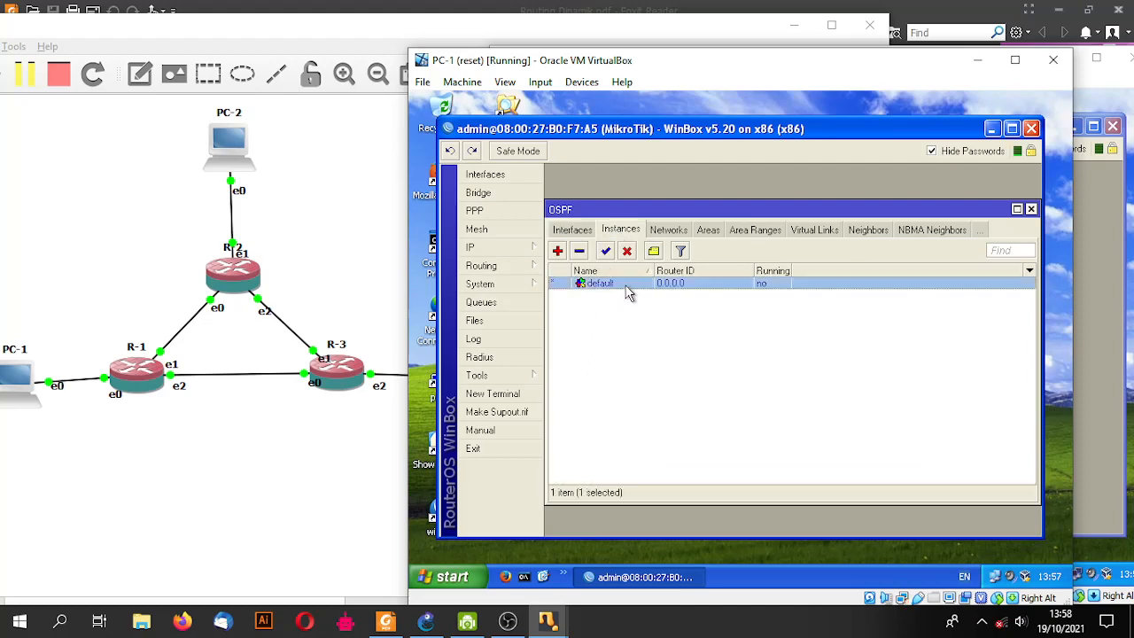
{"action": "double_click", "coordinate": [627, 285]}
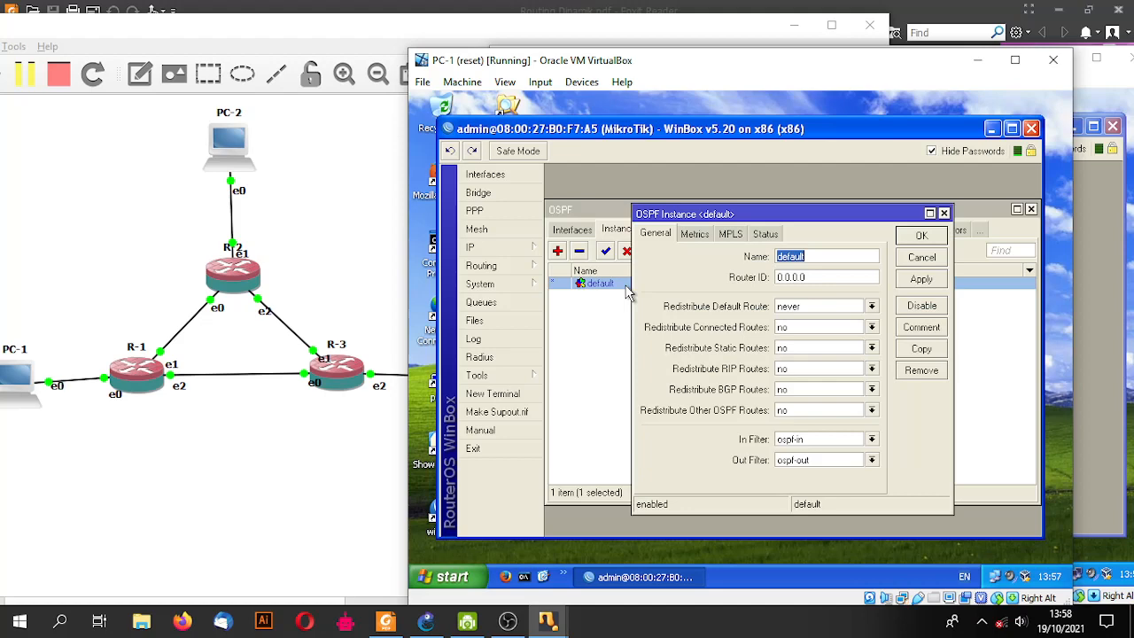
{"action": "left_click", "coordinate": [872, 330]}
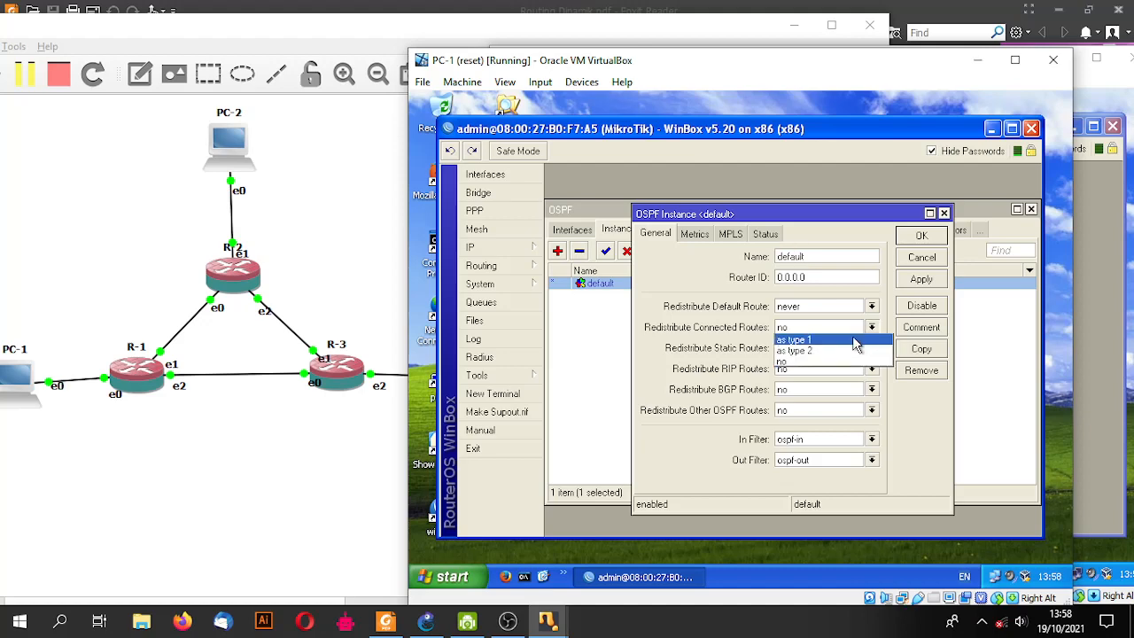
{"action": "left_click", "coordinate": [856, 342]}
{"action": "left_click", "coordinate": [921, 236]}
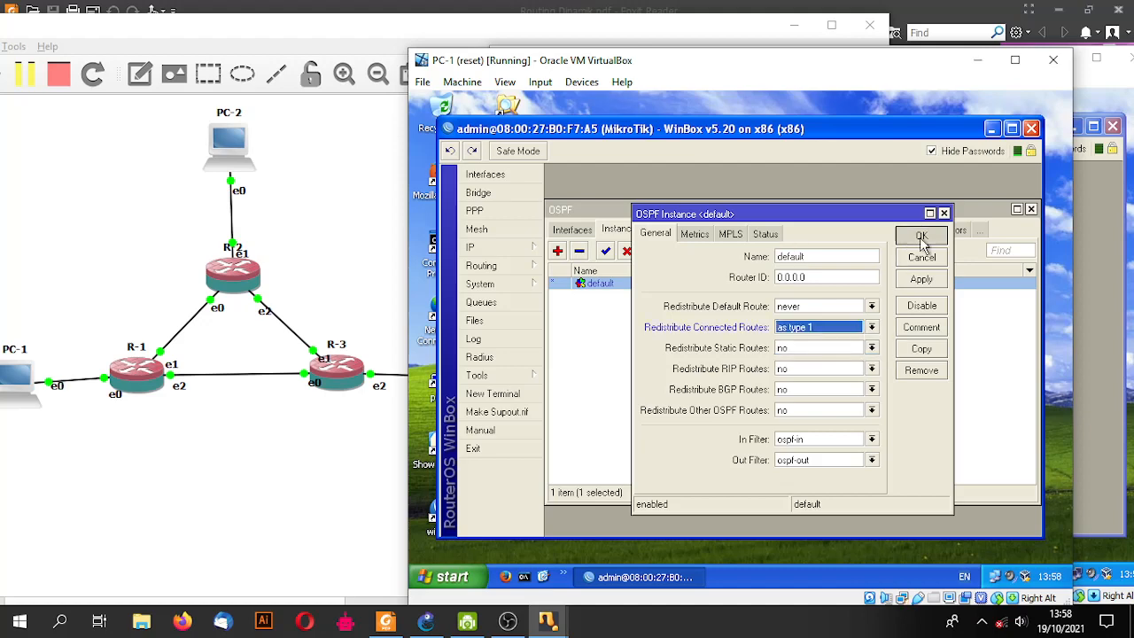
- On PC-2's router, make the default OSPF instance redistribute connected routes
{"action": "mouse_move", "coordinate": [548, 622]}
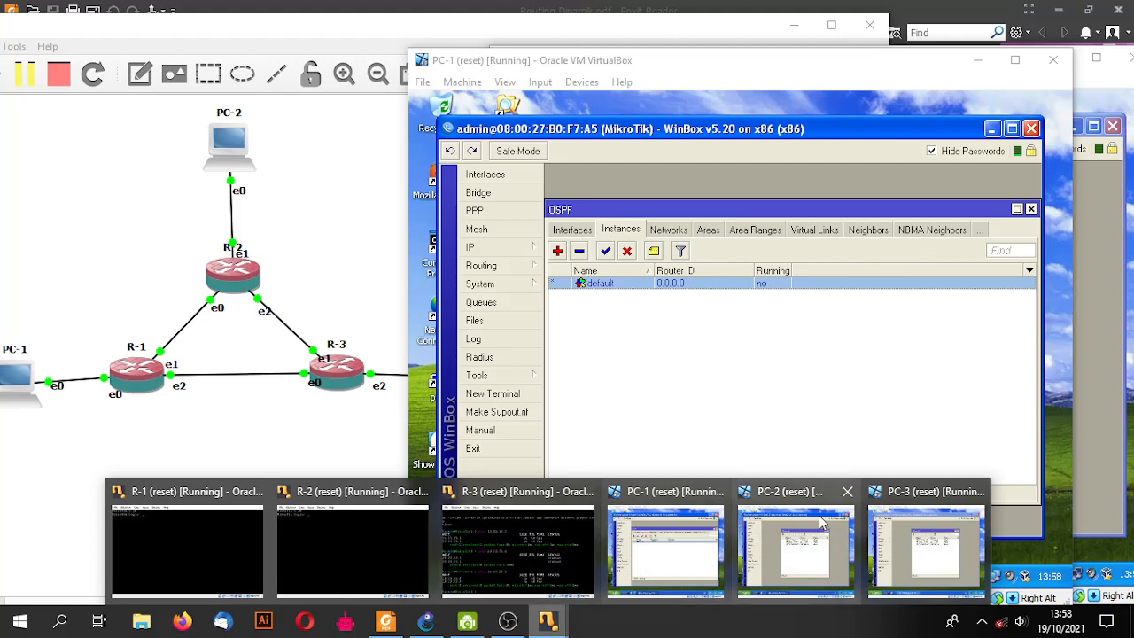
{"action": "left_click", "coordinate": [817, 528]}
{"action": "left_click", "coordinate": [532, 264]}
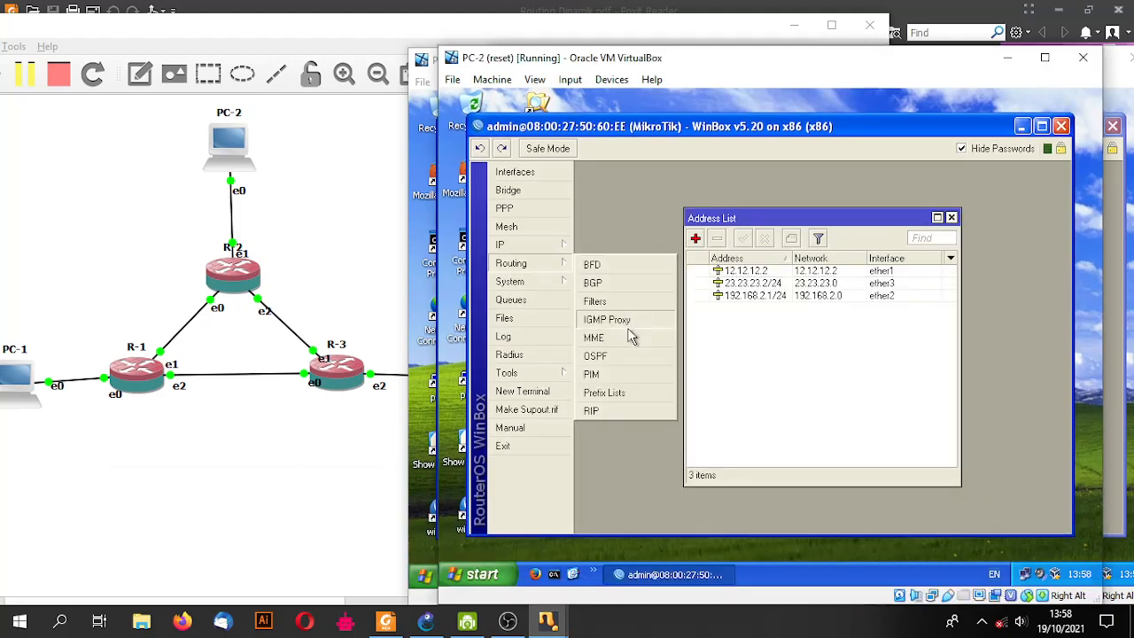
{"action": "left_click", "coordinate": [618, 359]}
{"action": "left_click", "coordinate": [651, 230]}
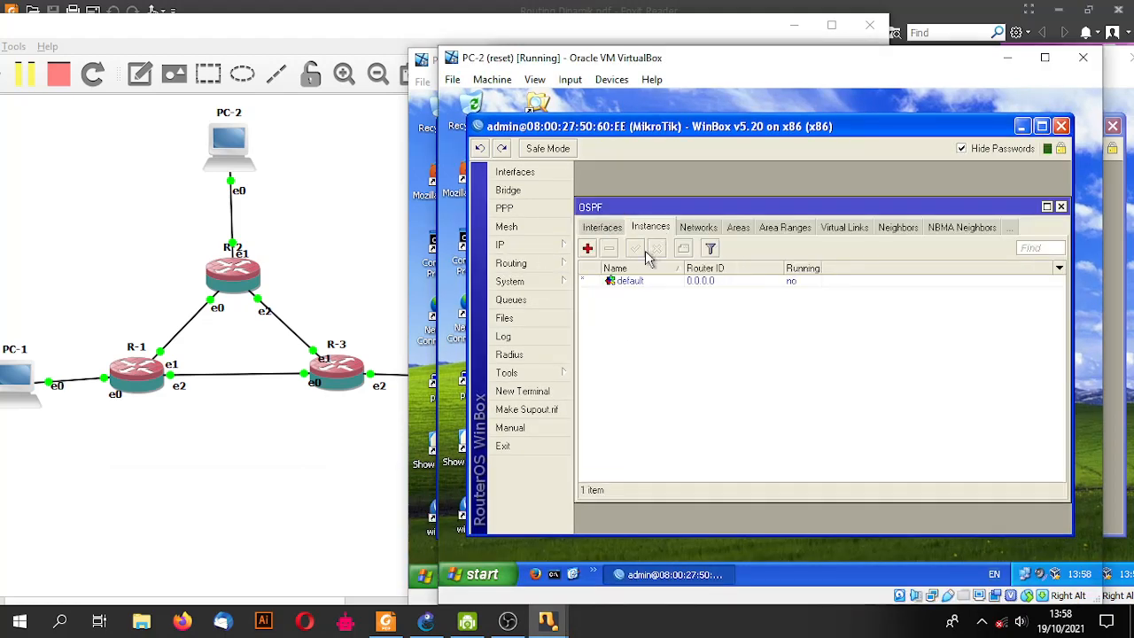
{"action": "double_click", "coordinate": [625, 282]}
{"action": "left_click", "coordinate": [902, 325]}
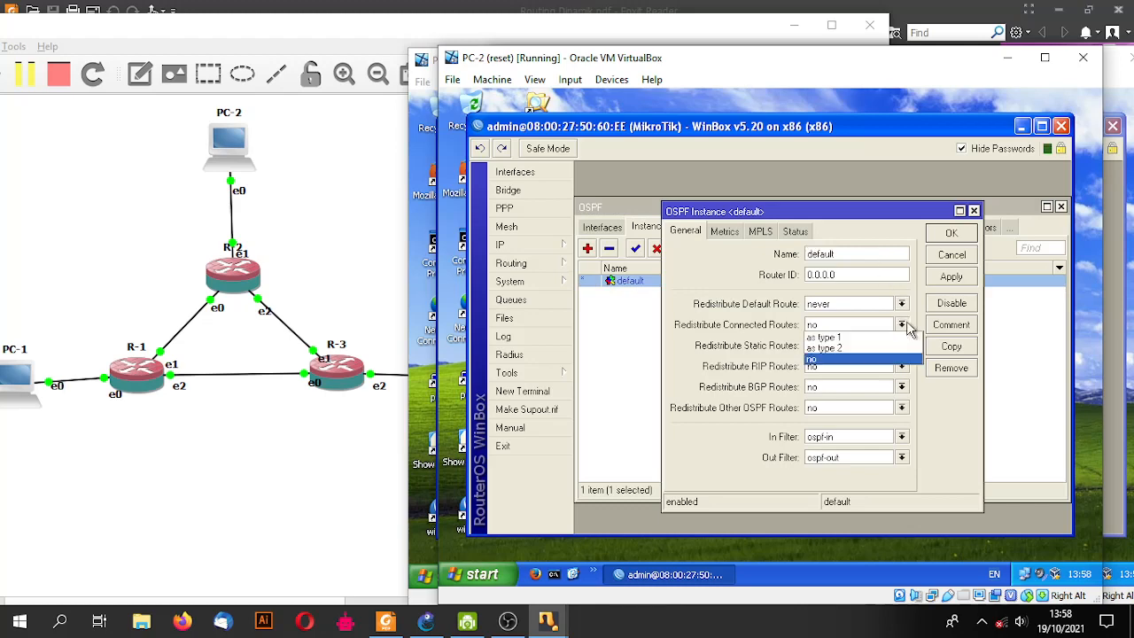
{"action": "left_click", "coordinate": [859, 348]}
{"action": "left_click", "coordinate": [951, 233]}
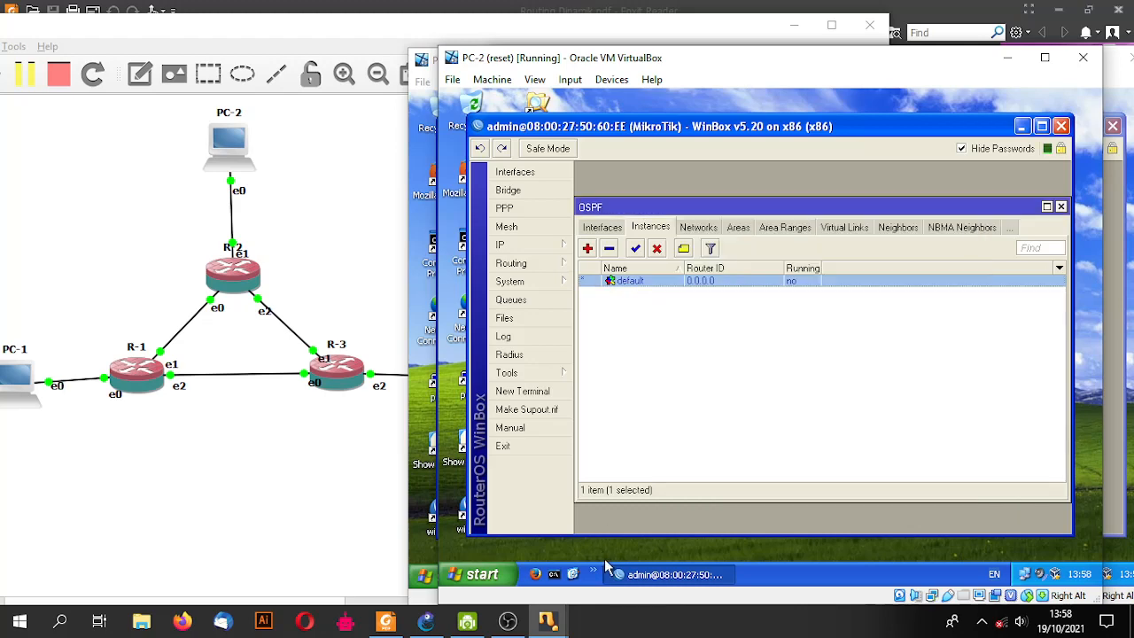
- On PC-3's router, set the default OSPF instance to redistribute connected routes as type 1, and verify
{"action": "mouse_move", "coordinate": [549, 622]}
{"action": "left_click", "coordinate": [926, 554]}
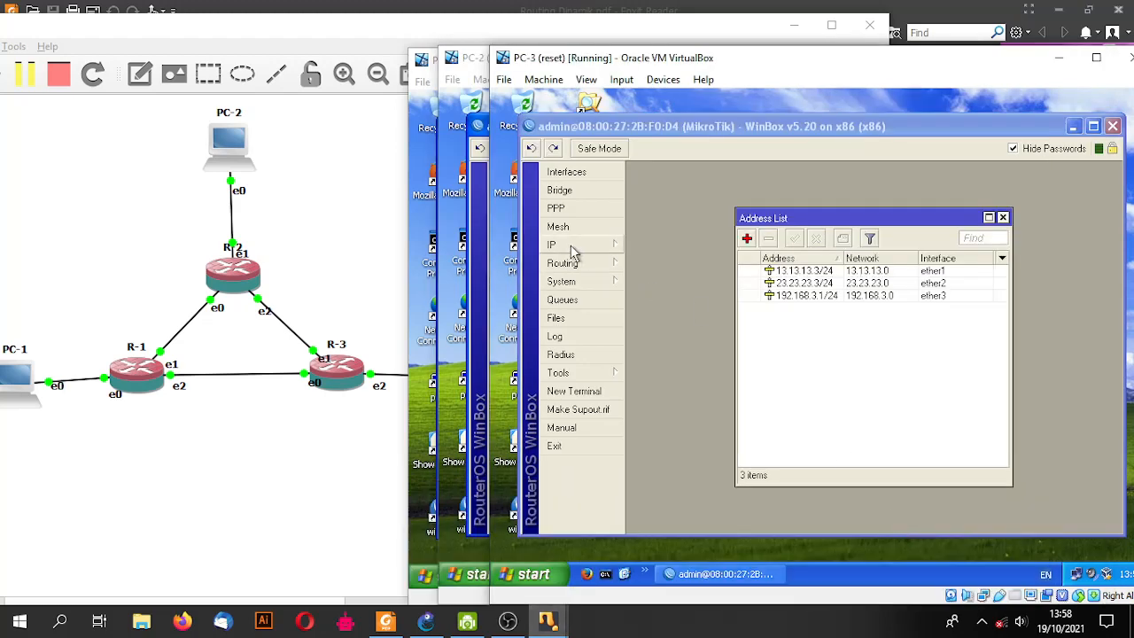
{"action": "left_click", "coordinate": [584, 263]}
{"action": "left_click", "coordinate": [647, 355]}
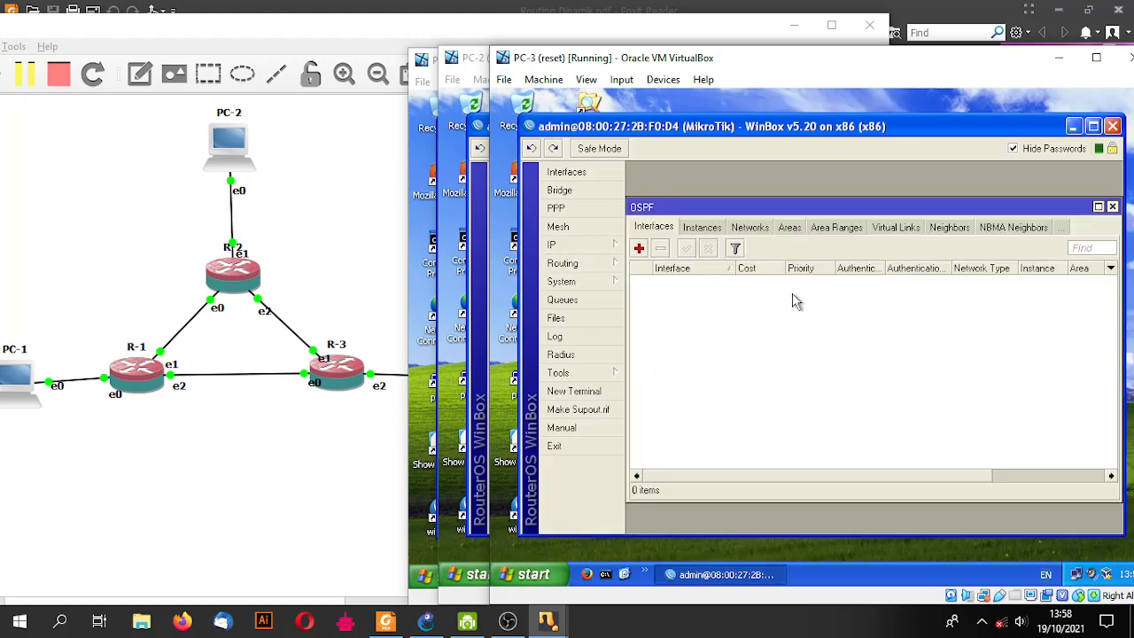
{"action": "left_click", "coordinate": [713, 232]}
{"action": "double_click", "coordinate": [700, 282]}
{"action": "left_click", "coordinate": [954, 325]}
{"action": "left_click", "coordinate": [918, 340]}
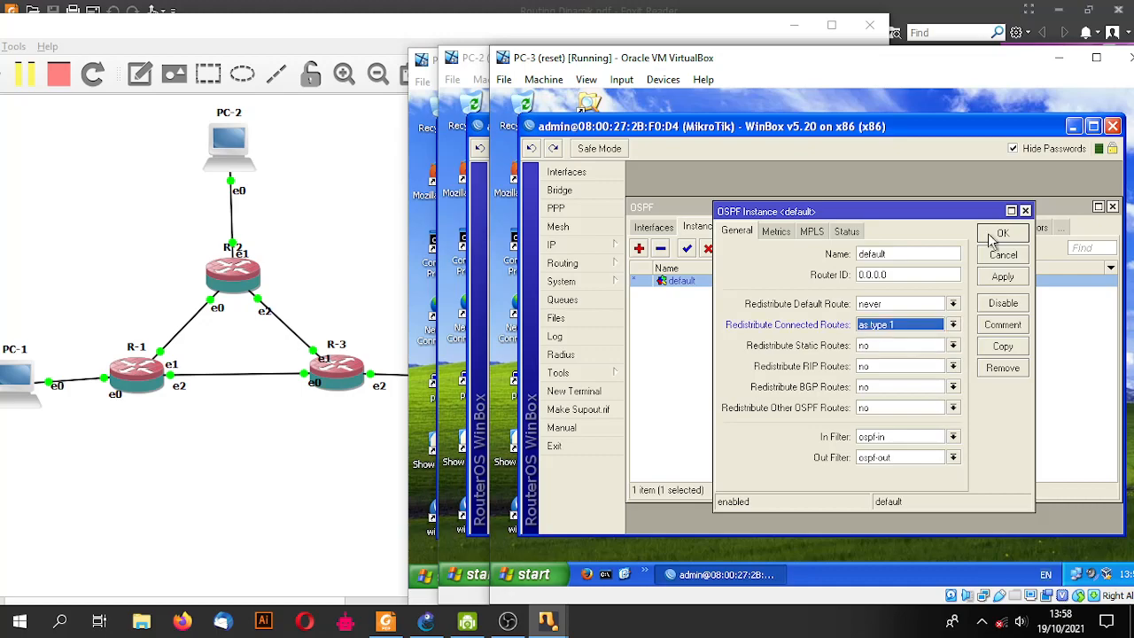
{"action": "left_click", "coordinate": [1002, 233]}
{"action": "double_click", "coordinate": [700, 282]}
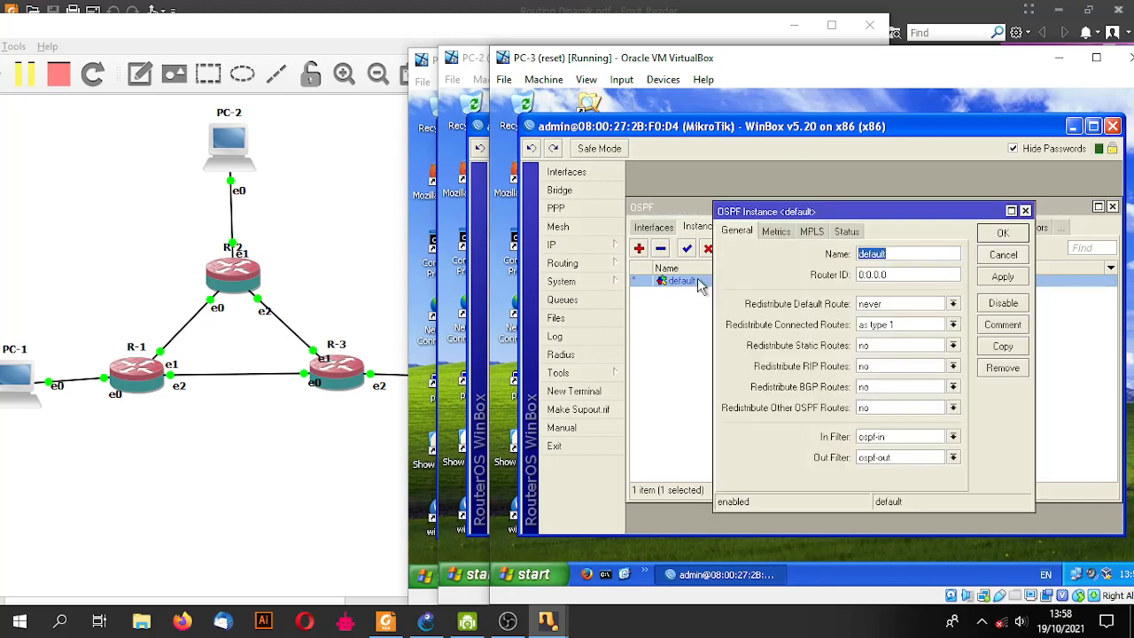
{"action": "left_click", "coordinate": [1006, 232]}
- Bring PC-1's WinBox session back to the front
{"action": "mouse_move", "coordinate": [548, 623]}
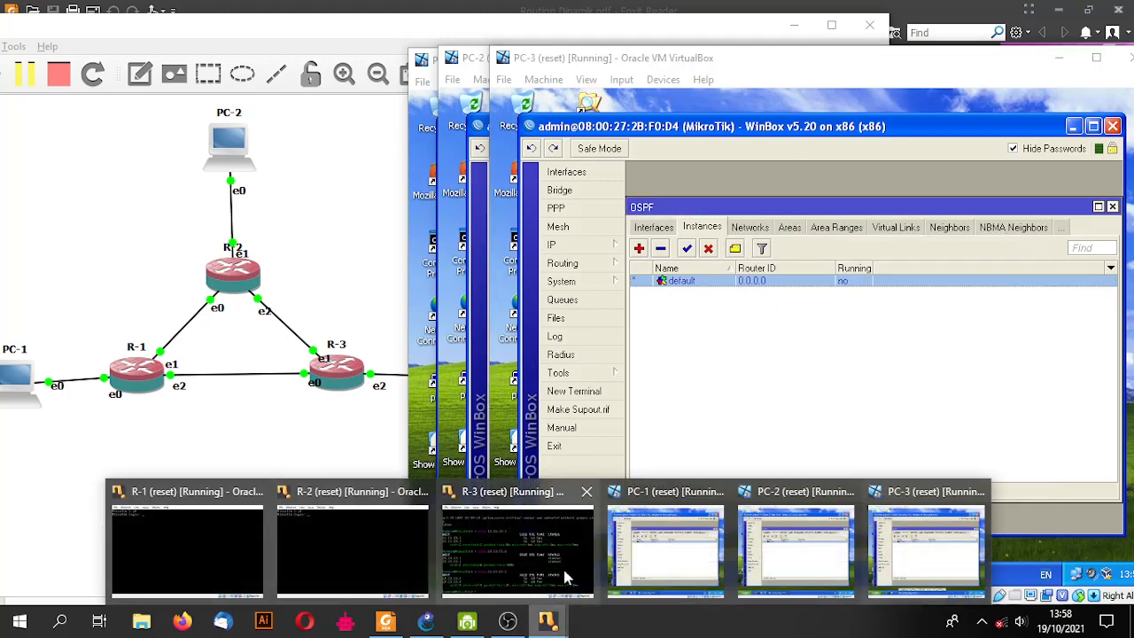
{"action": "left_click", "coordinate": [667, 529]}
{"action": "left_click", "coordinate": [519, 249]}
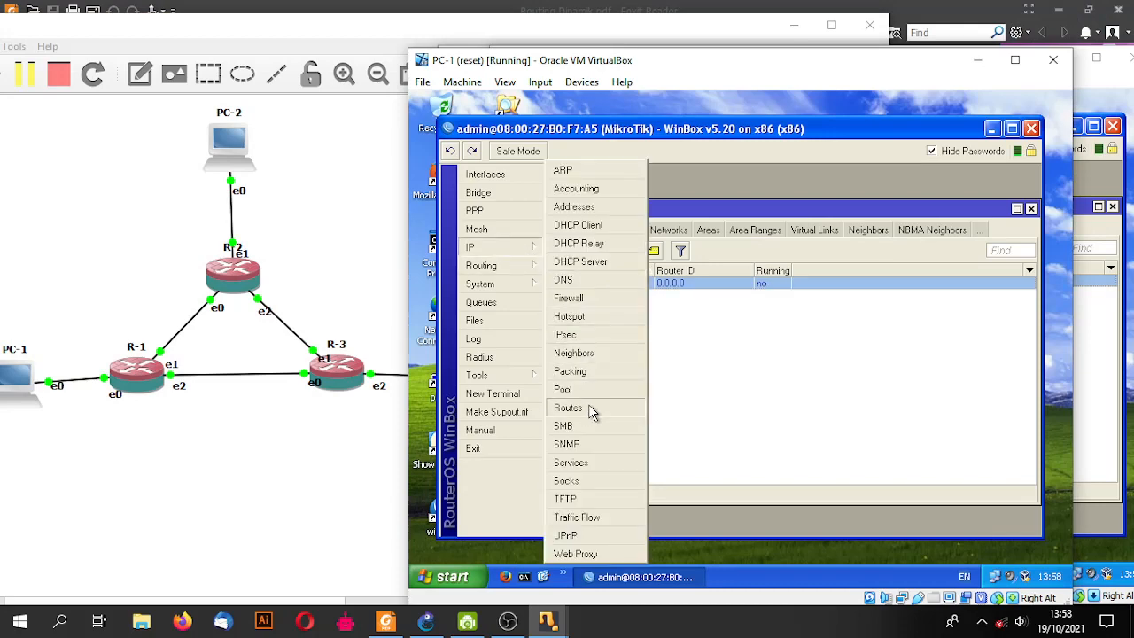
- On R-1, add OSPF networks 12.12.12.0/24 and 13.13.13.0/24 in the backbone area
{"action": "left_click", "coordinate": [773, 377]}
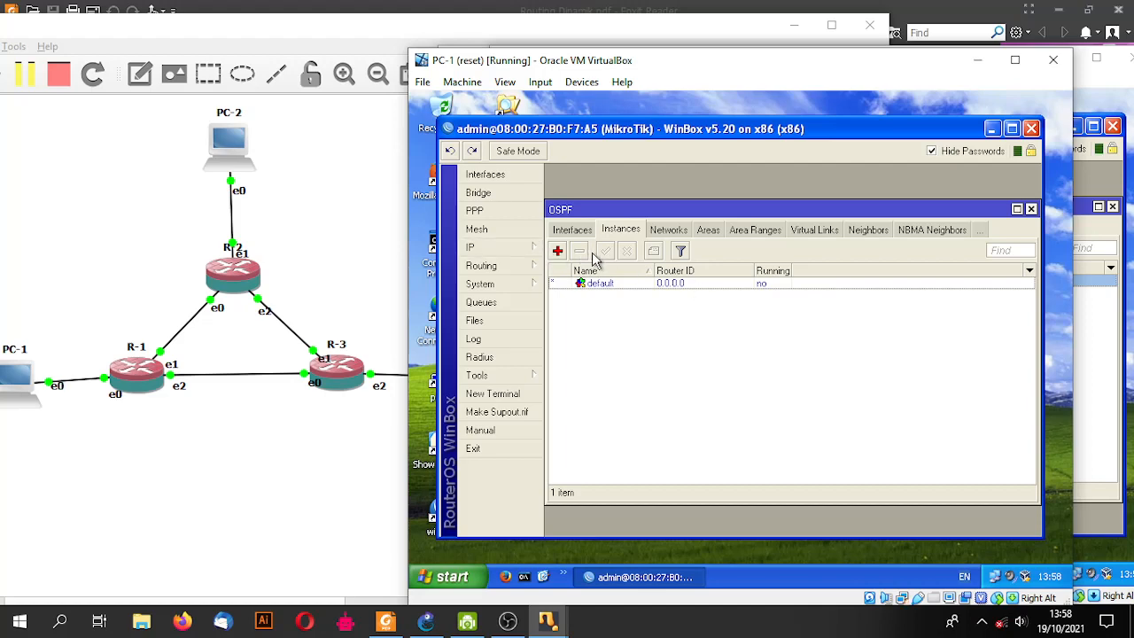
{"action": "left_click", "coordinate": [659, 232]}
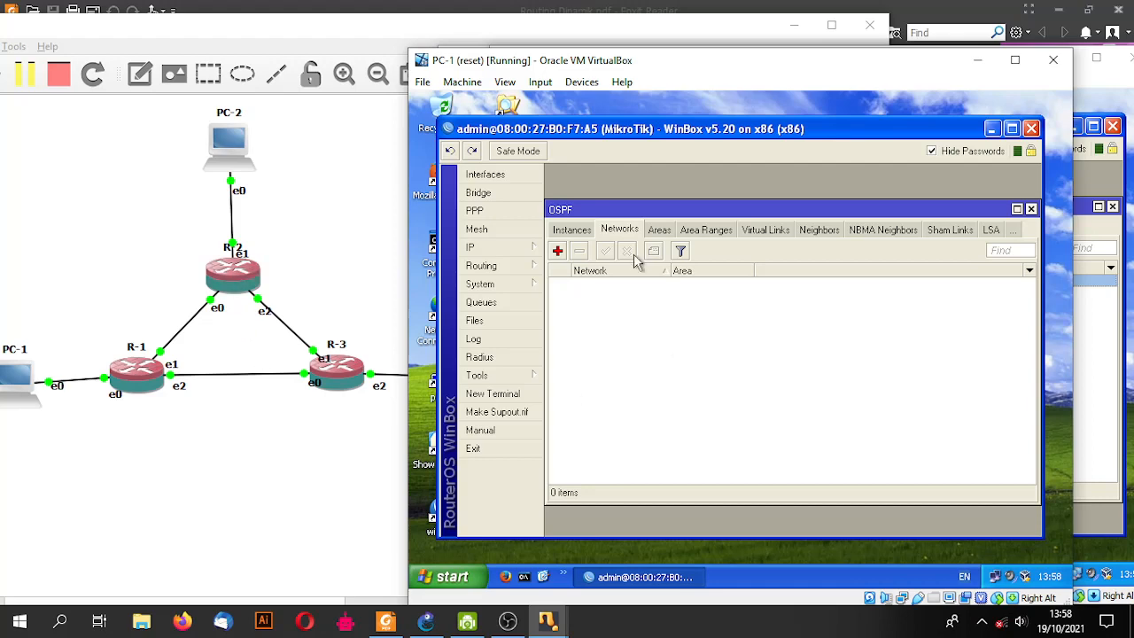
{"action": "left_click", "coordinate": [559, 251]}
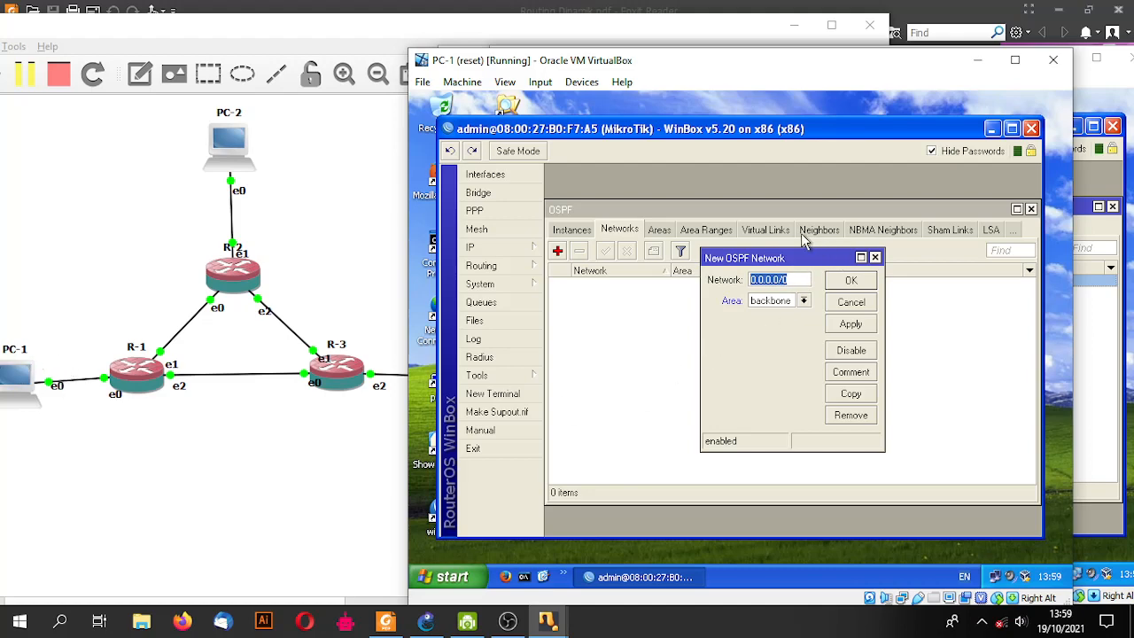
{"action": "type", "text": "12.12.12.0/24"}
{"action": "key", "text": "Return"}
{"action": "left_click", "coordinate": [558, 251]}
{"action": "type", "text": "13.13.13.0"}
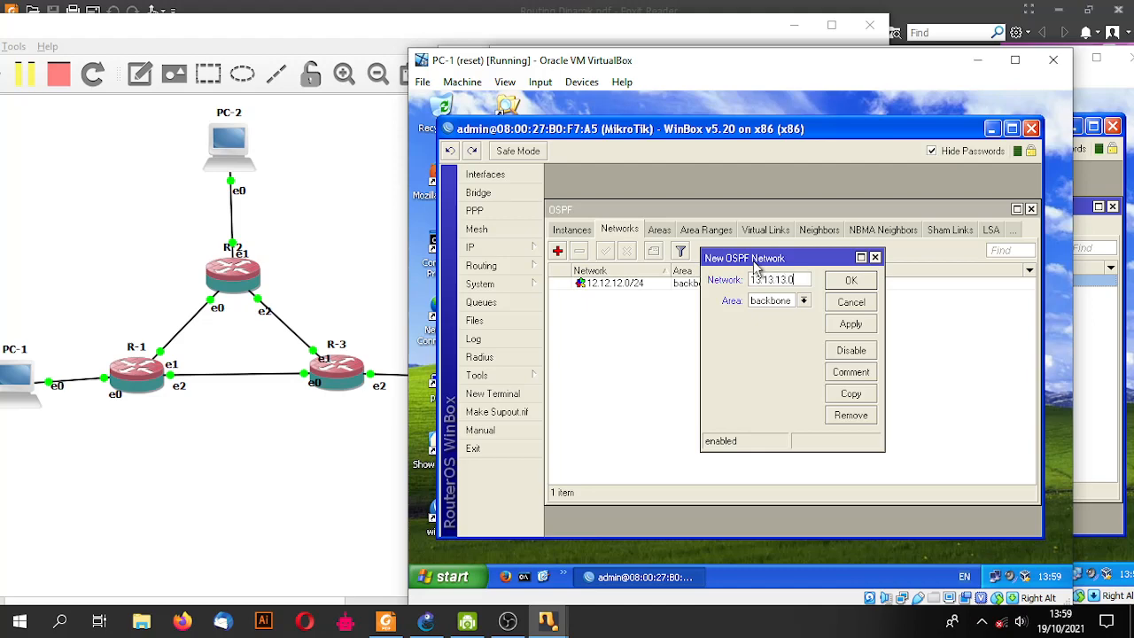
{"action": "key", "text": "Return"}
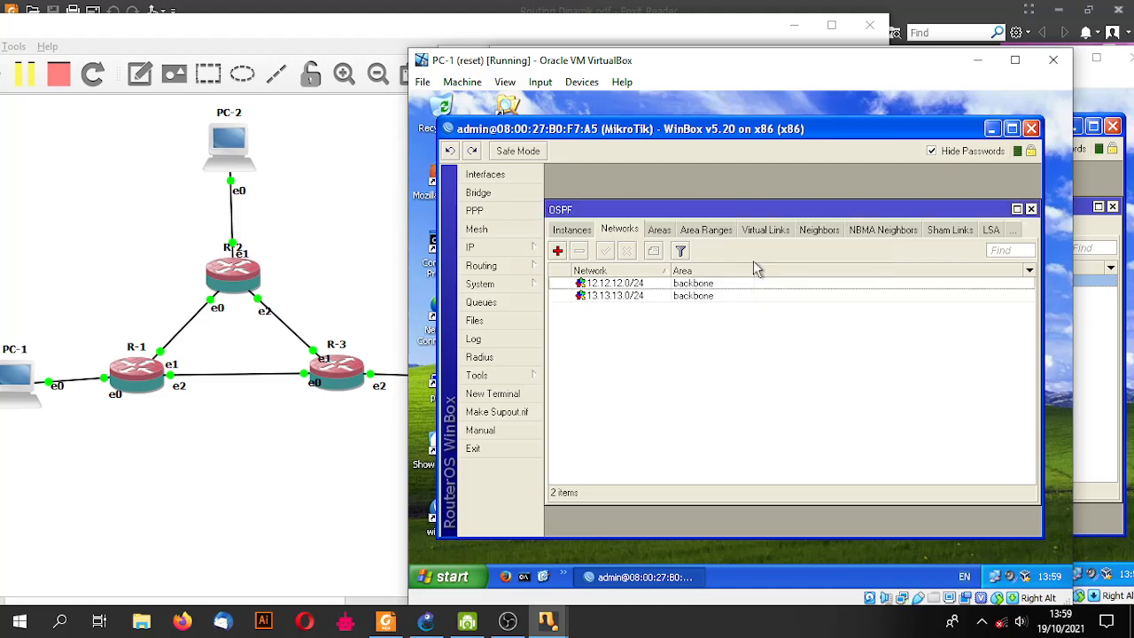
- On PC-2's WinBox, add OSPF networks 12.12.12.0/24 and 23.23.23.0/24 to the backbone area
{"action": "mouse_move", "coordinate": [553, 622]}
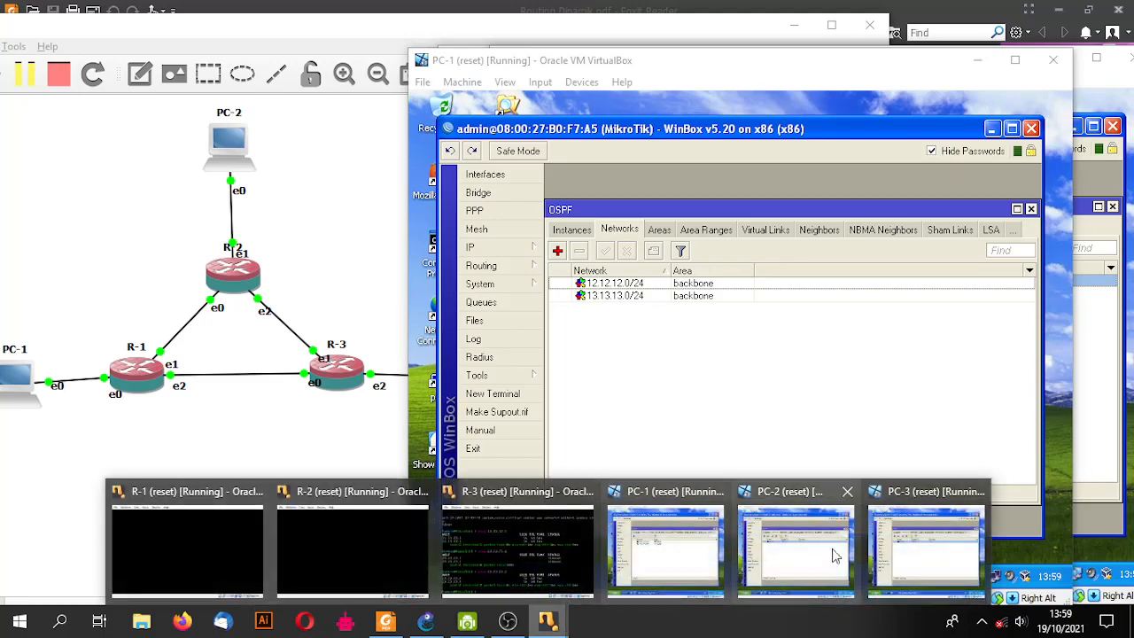
{"action": "left_click", "coordinate": [831, 545]}
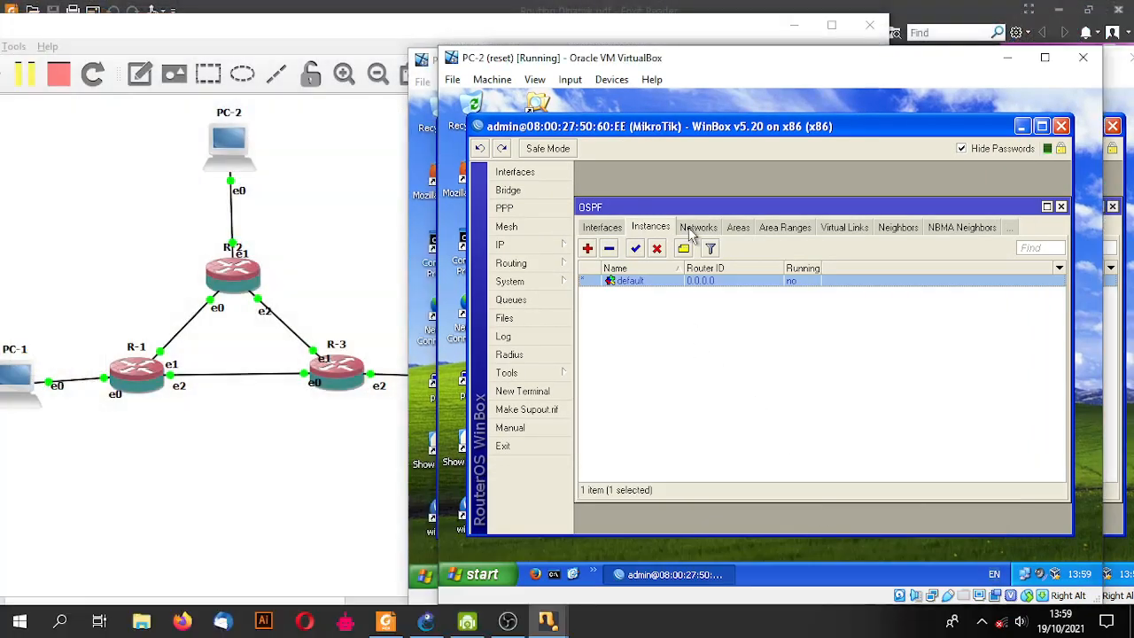
{"action": "left_click", "coordinate": [692, 229]}
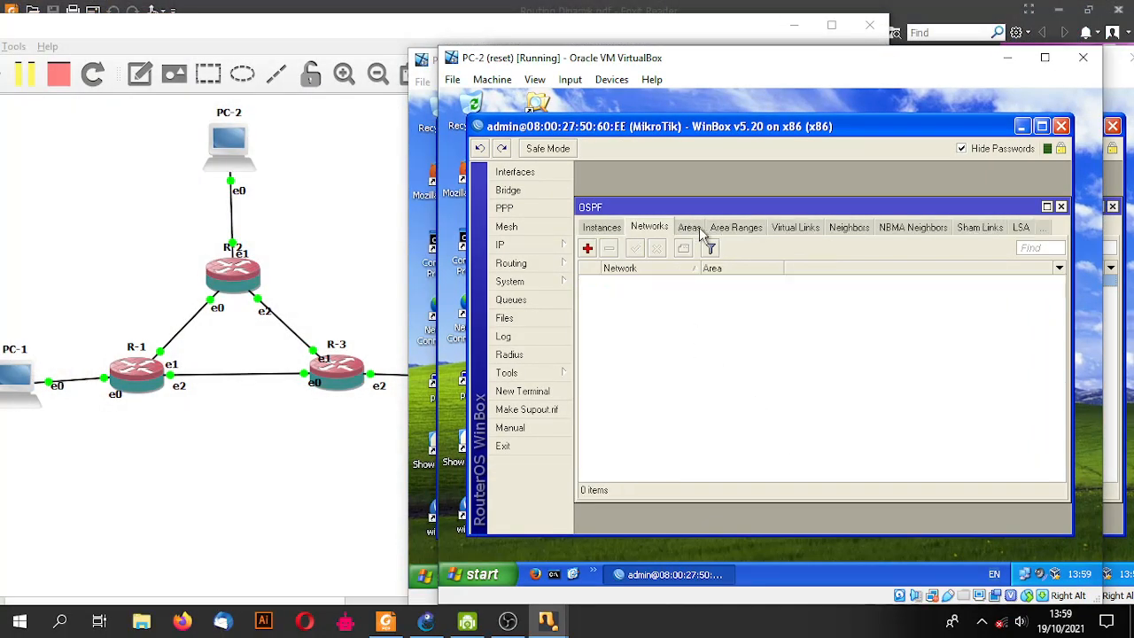
{"action": "left_click", "coordinate": [589, 249]}
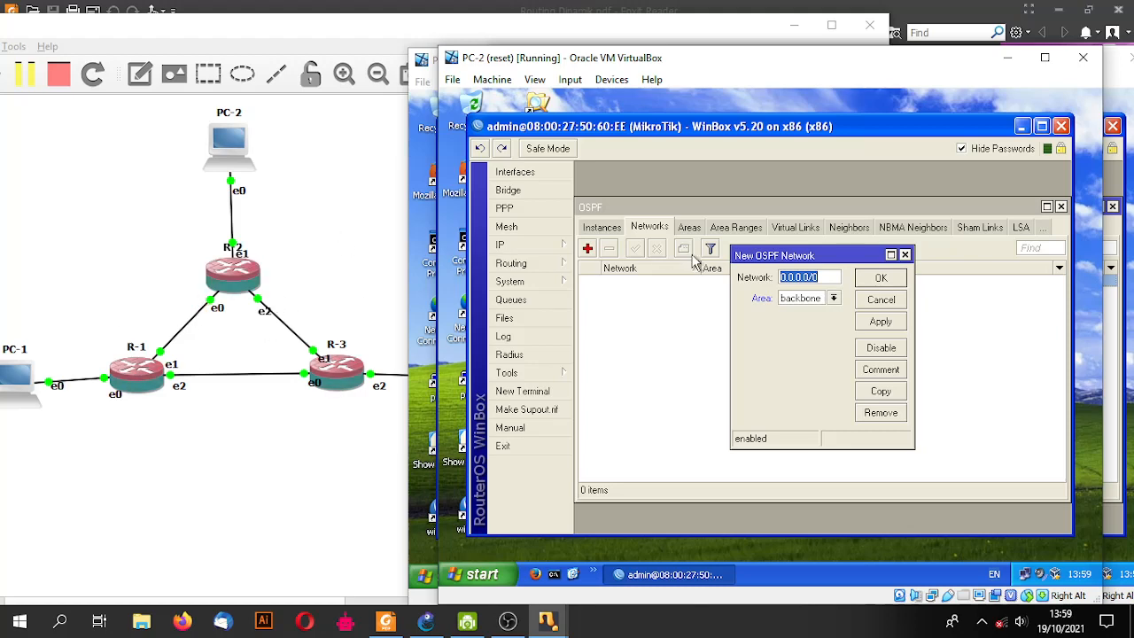
{"action": "type", "text": "12.12"}
{"action": "key", "text": "Return"}
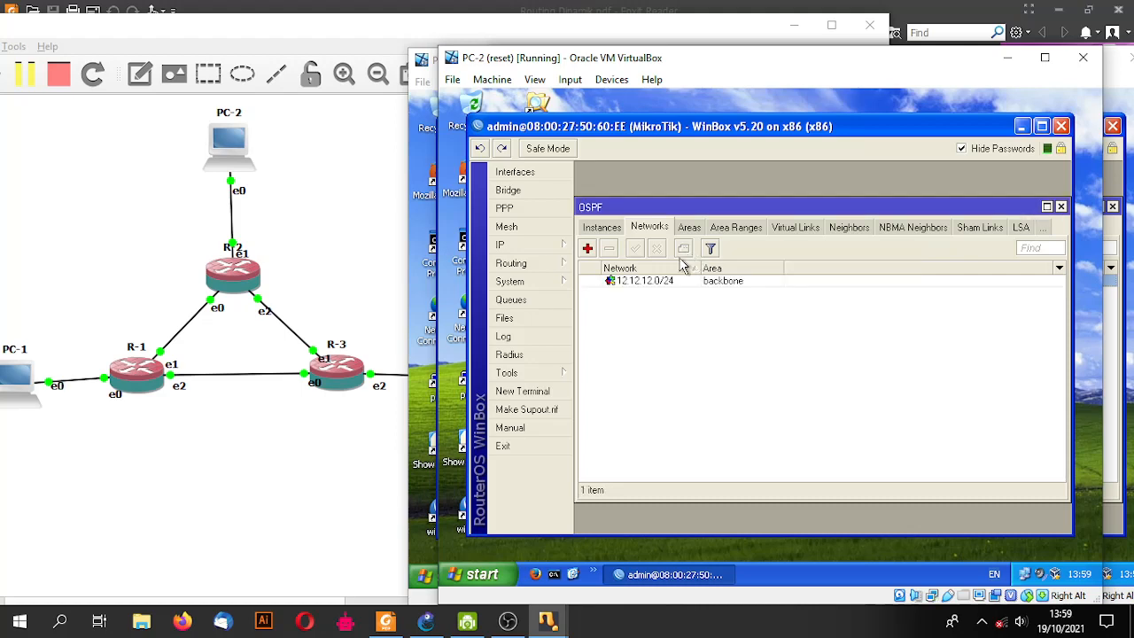
{"action": "left_click", "coordinate": [587, 249]}
{"action": "type", "text": "23.23.23"}
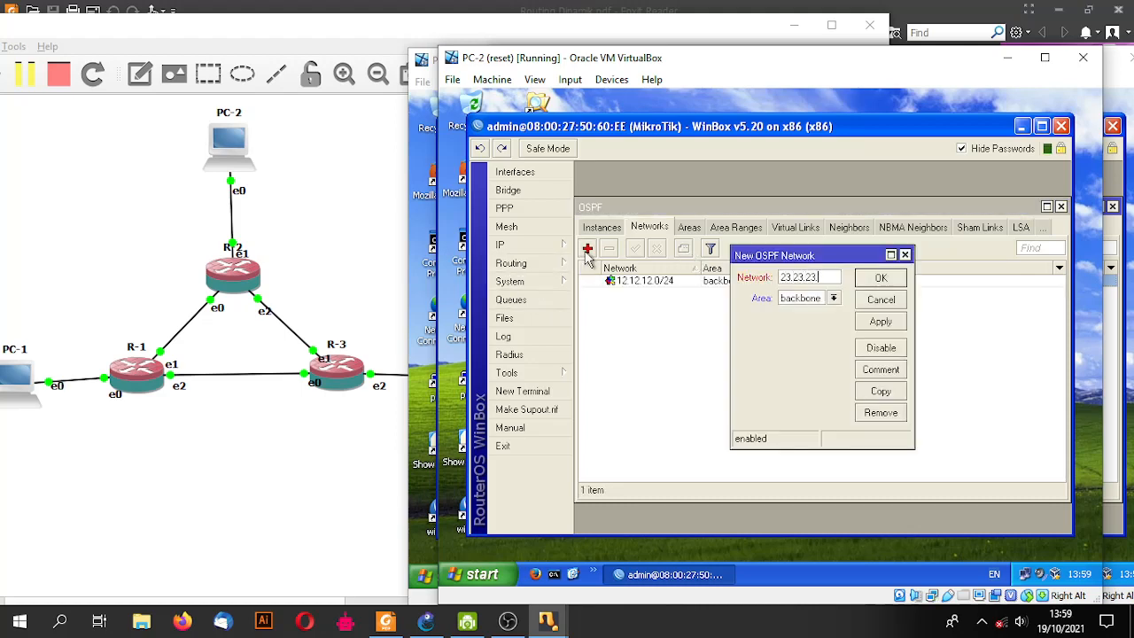
{"action": "type", "text": ".0/24"}
{"action": "key", "text": "Return"}
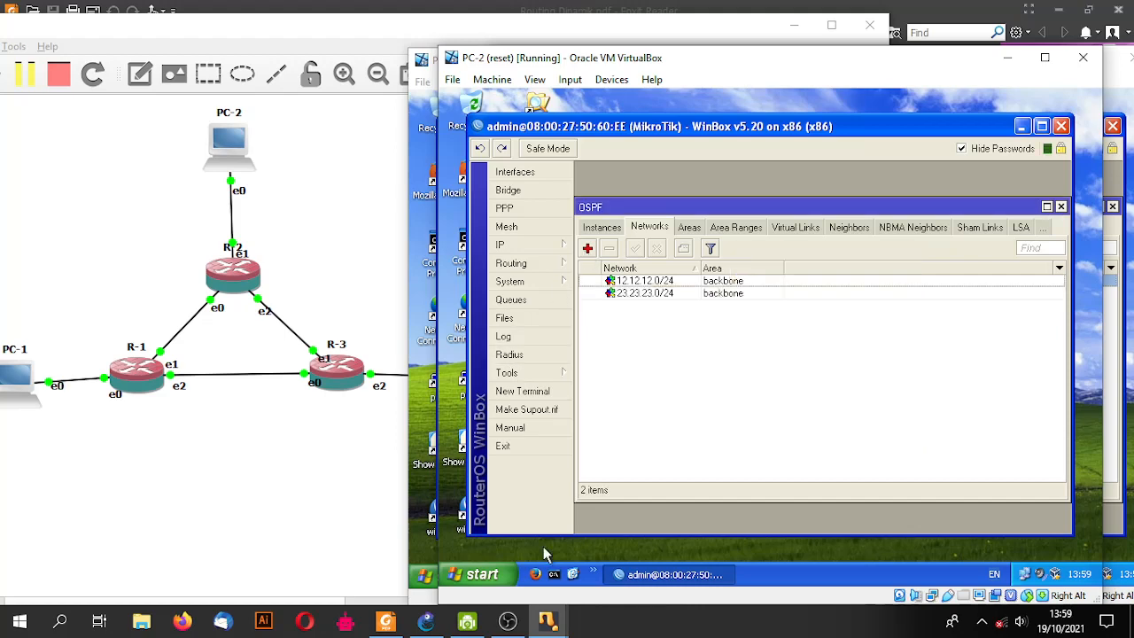
{"action": "mouse_move", "coordinate": [548, 620]}
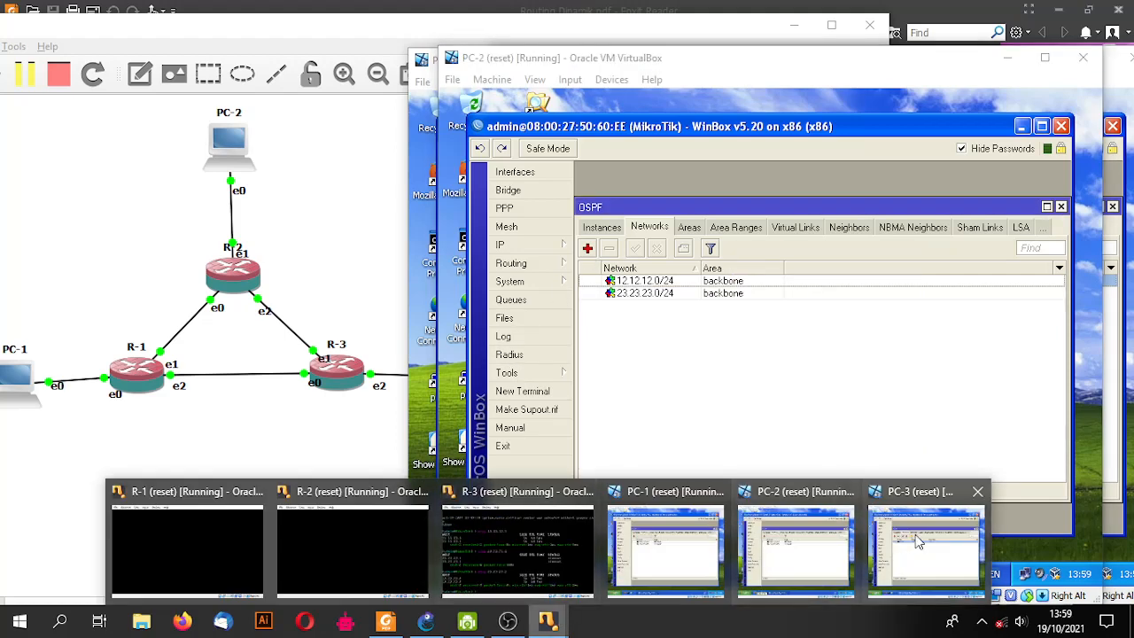
{"action": "left_click", "coordinate": [921, 542]}
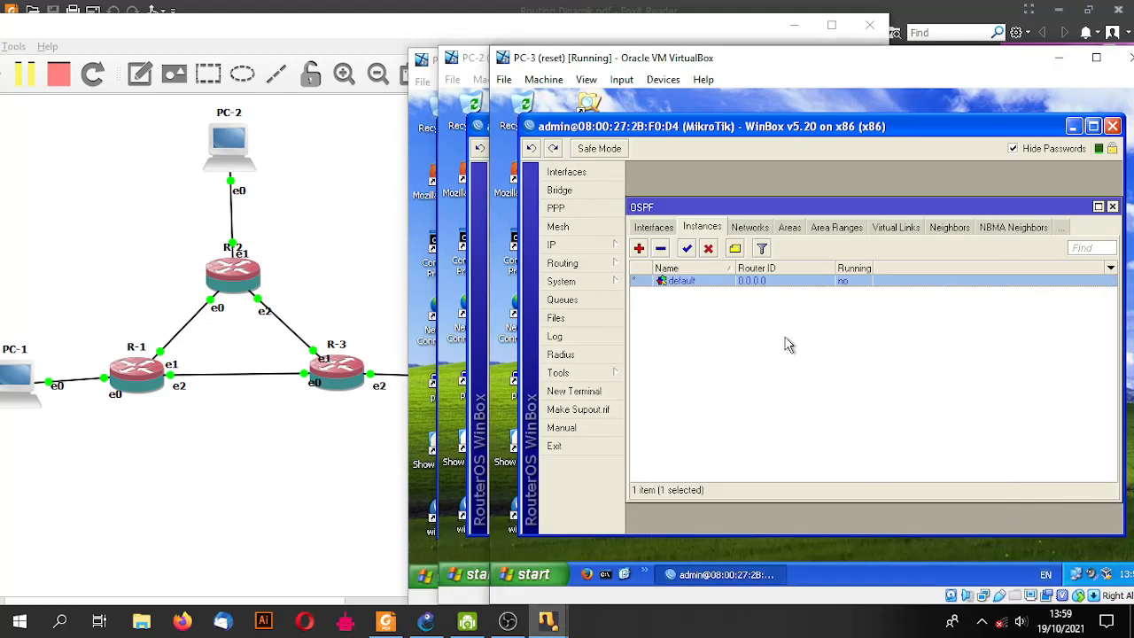
- On PC-3's WinBox, add OSPF networks 13.13.13.0/24 and 23.23.23.0/24 to the backbone area
{"action": "left_click", "coordinate": [749, 228]}
{"action": "left_click", "coordinate": [638, 248]}
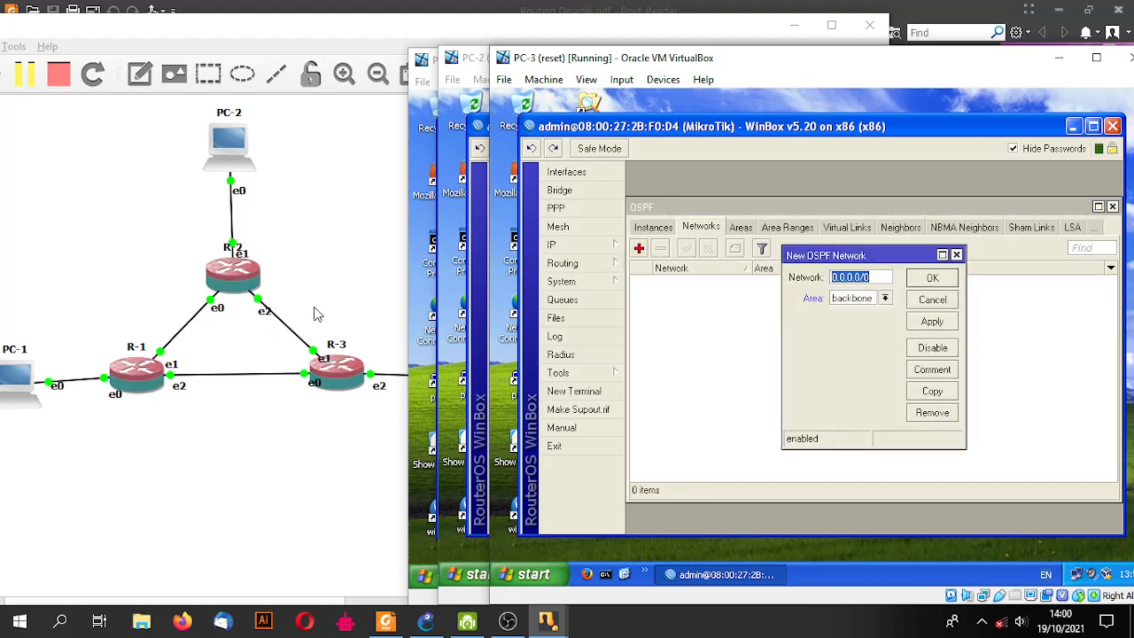
{"action": "type", "text": "13.13"}
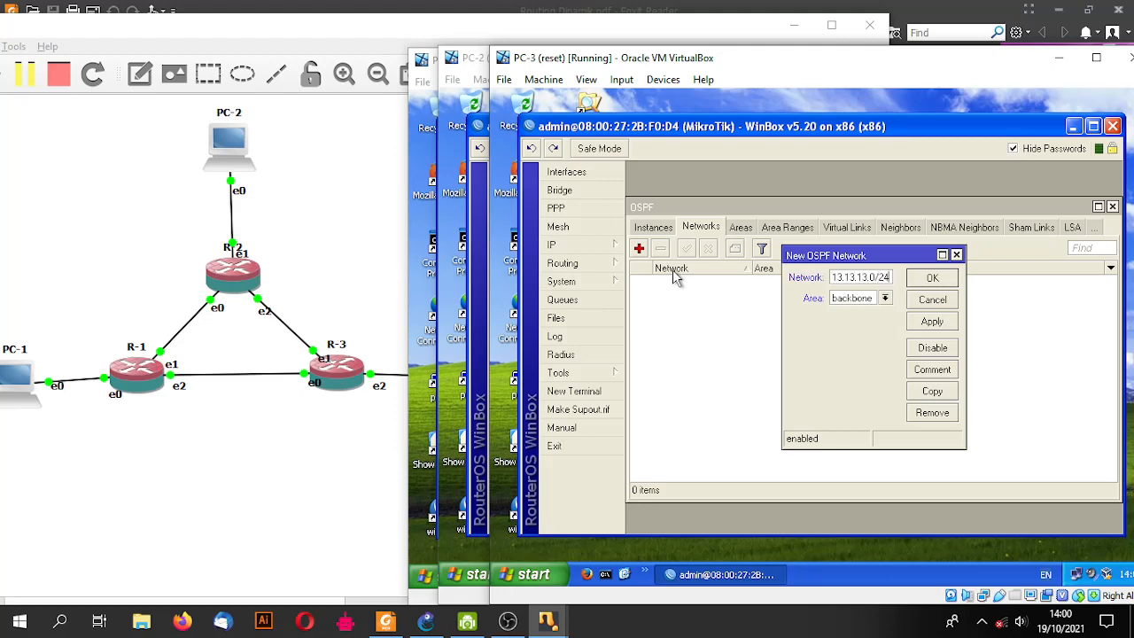
{"action": "key", "text": "Return"}
{"action": "left_click", "coordinate": [639, 249]}
{"action": "type", "text": "23"}
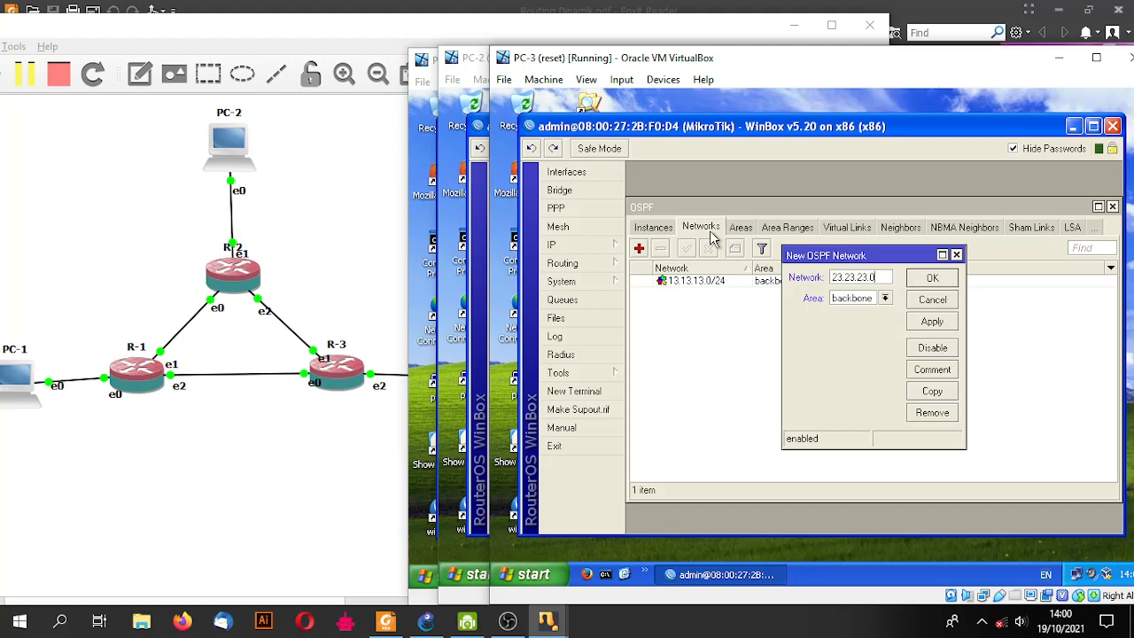
{"action": "key", "text": "Return"}
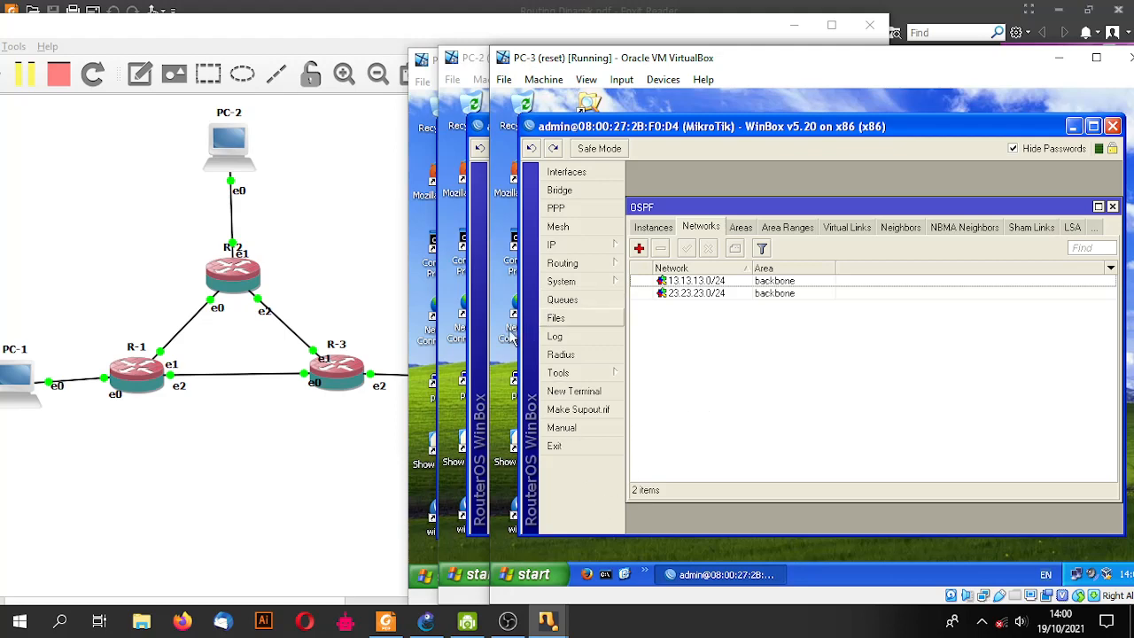
- On PC-1, ping 192.168.2.2 from Command Prompt and see it fail as unreachable
{"action": "left_click", "coordinate": [424, 543]}
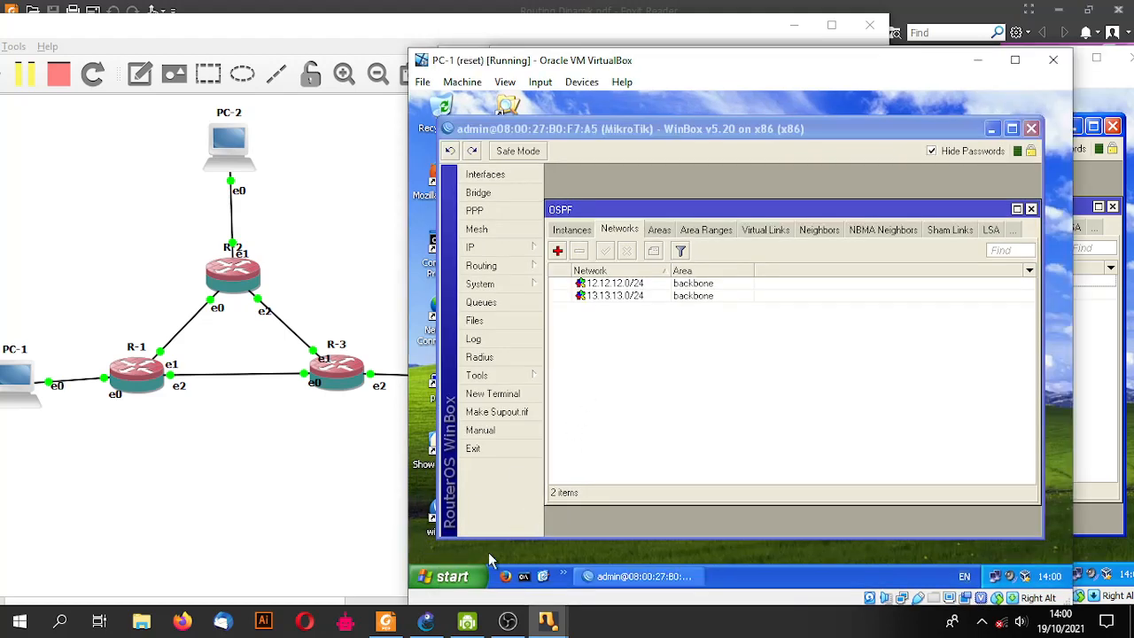
{"action": "left_click", "coordinate": [526, 574]}
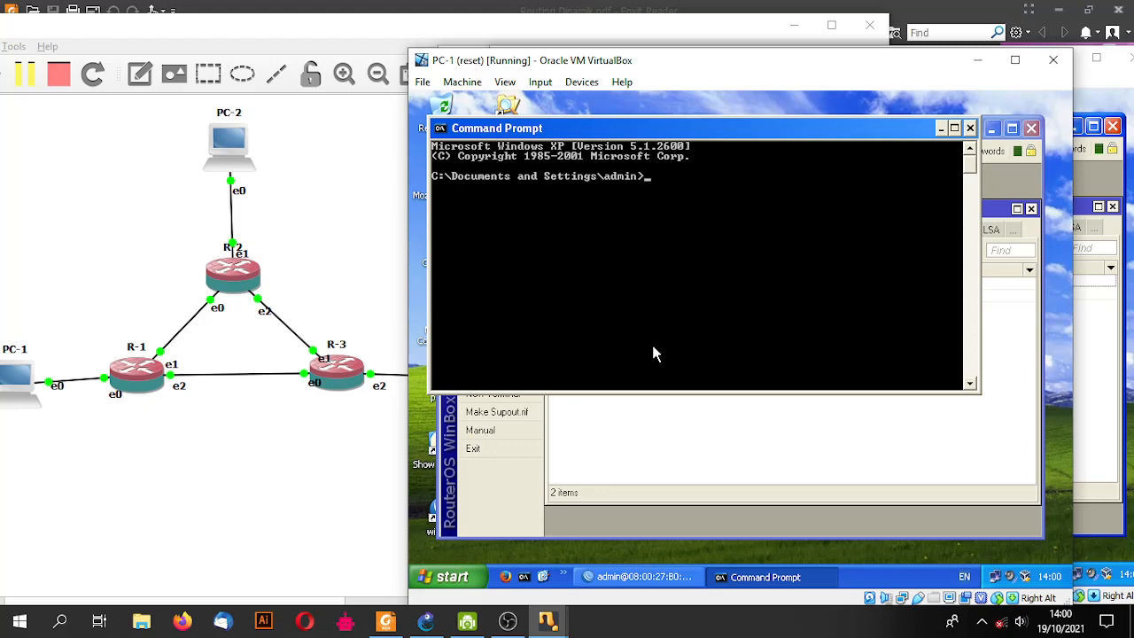
{"action": "type", "text": "ping 192.168.2.2"}
{"action": "key", "text": "Return"}
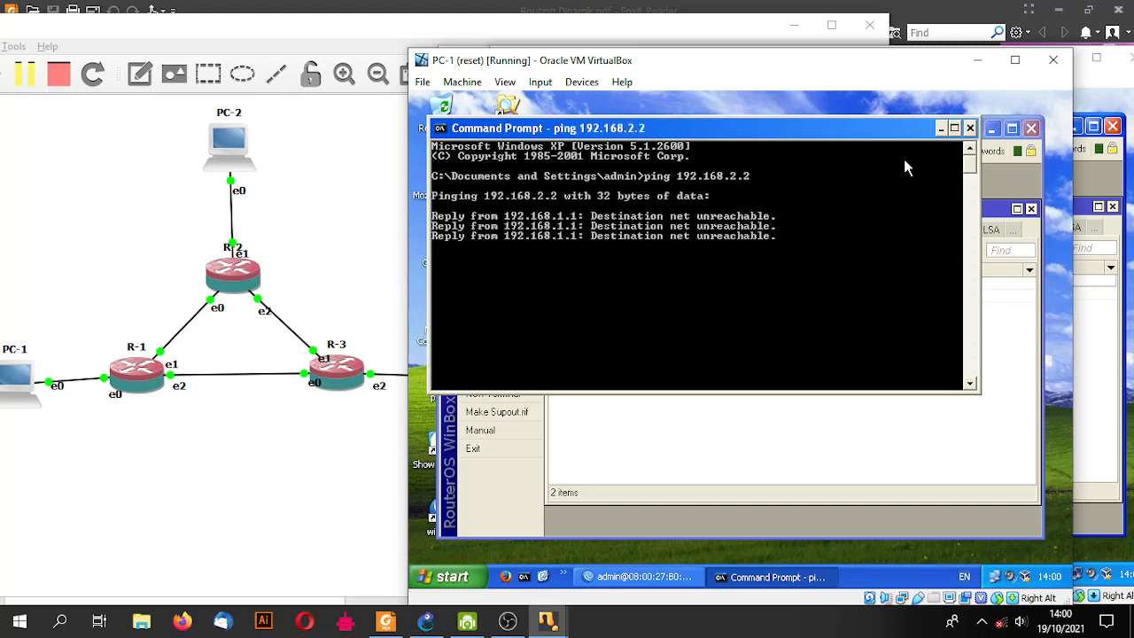
{"action": "left_click", "coordinate": [969, 129]}
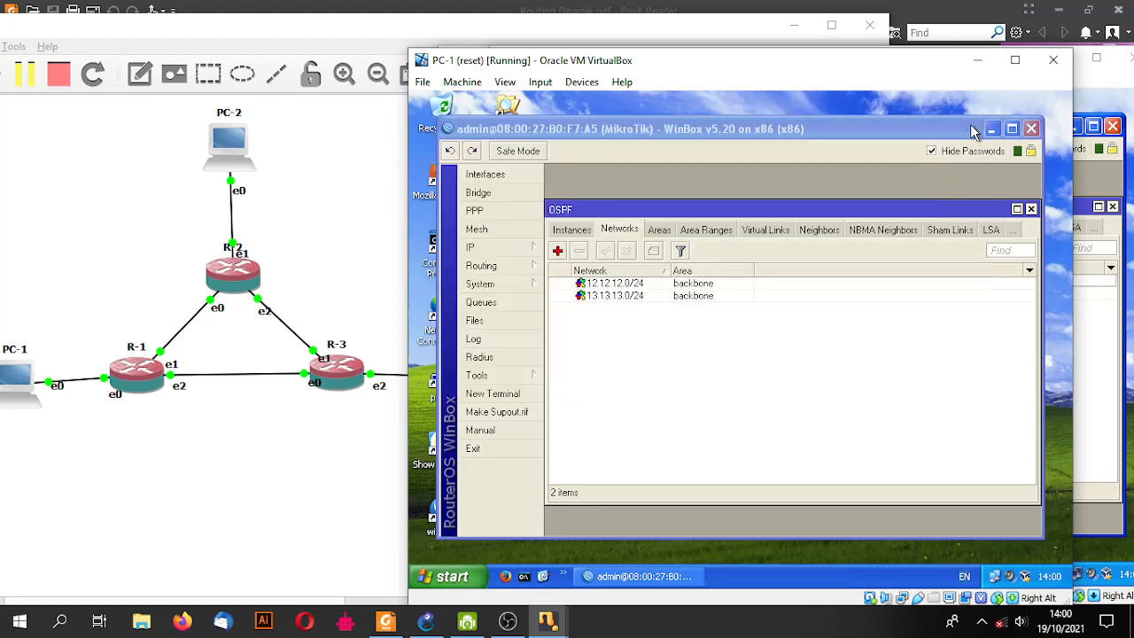
- Check R-1's route list for 192.168.2.0/24 via 13.13.13.3, and preview PC-2 and PC-3
{"action": "left_click", "coordinate": [474, 247]}
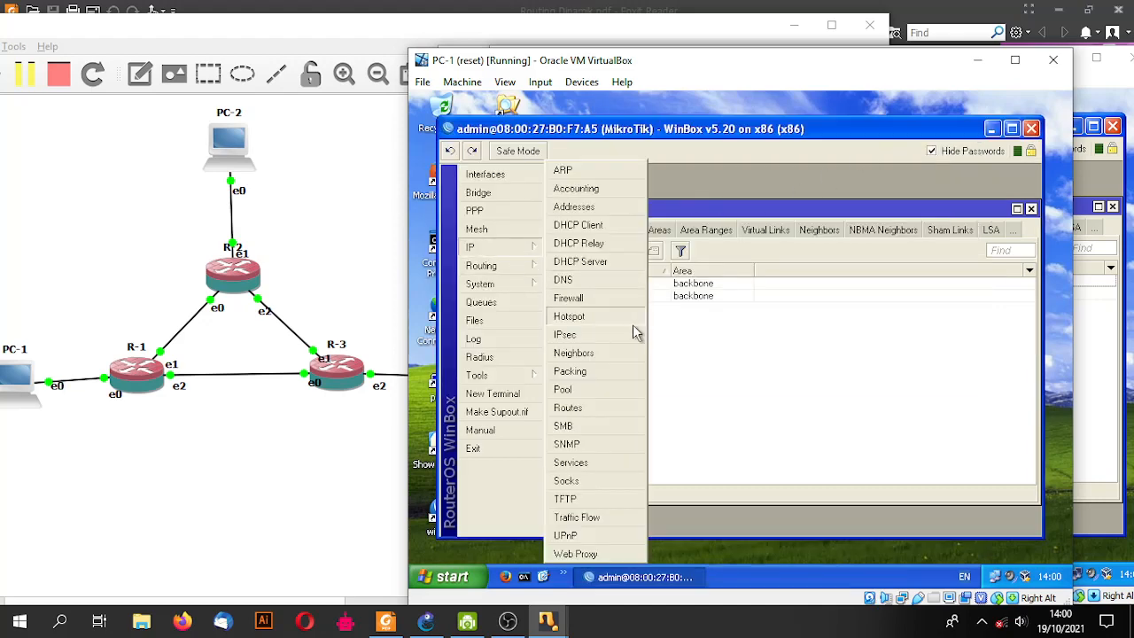
{"action": "left_click", "coordinate": [607, 403]}
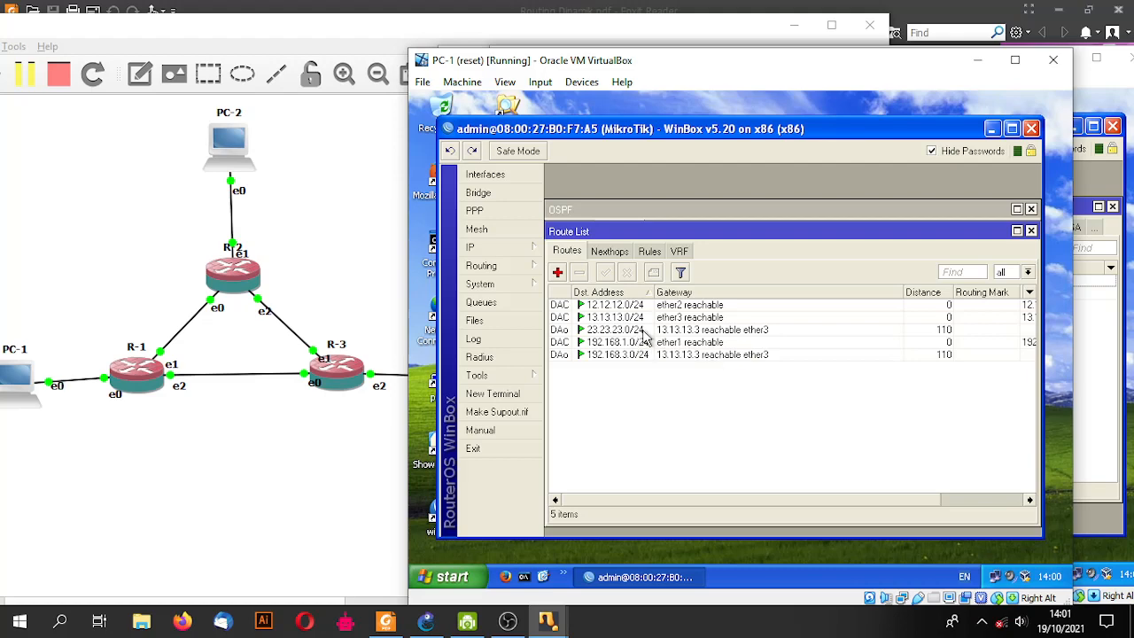
{"action": "left_click", "coordinate": [550, 623]}
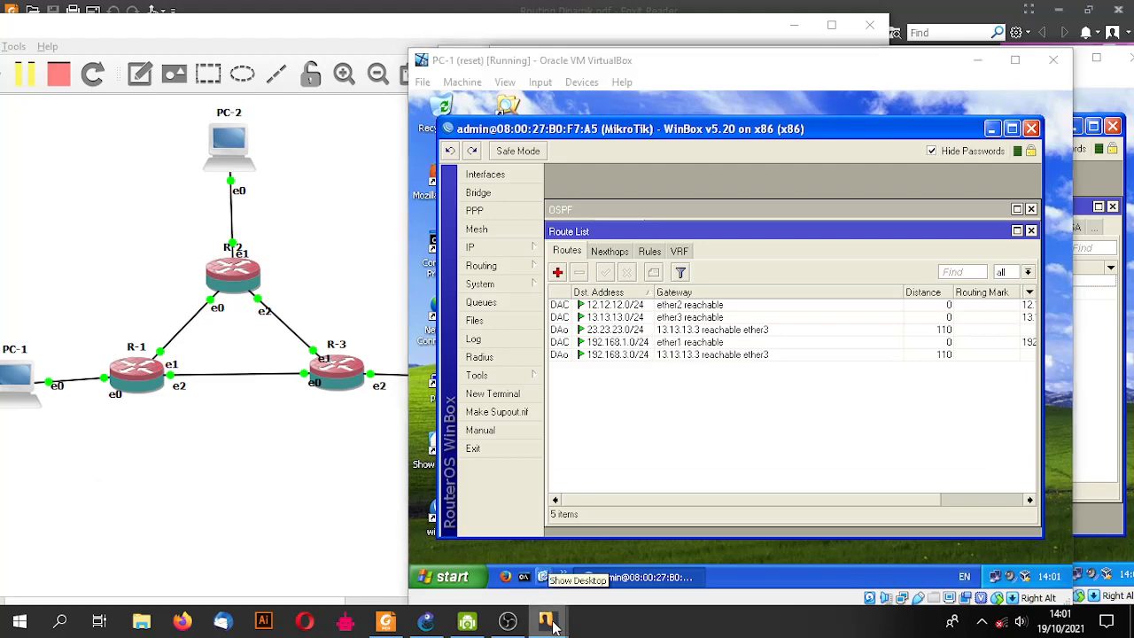
{"action": "mouse_move", "coordinate": [791, 542]}
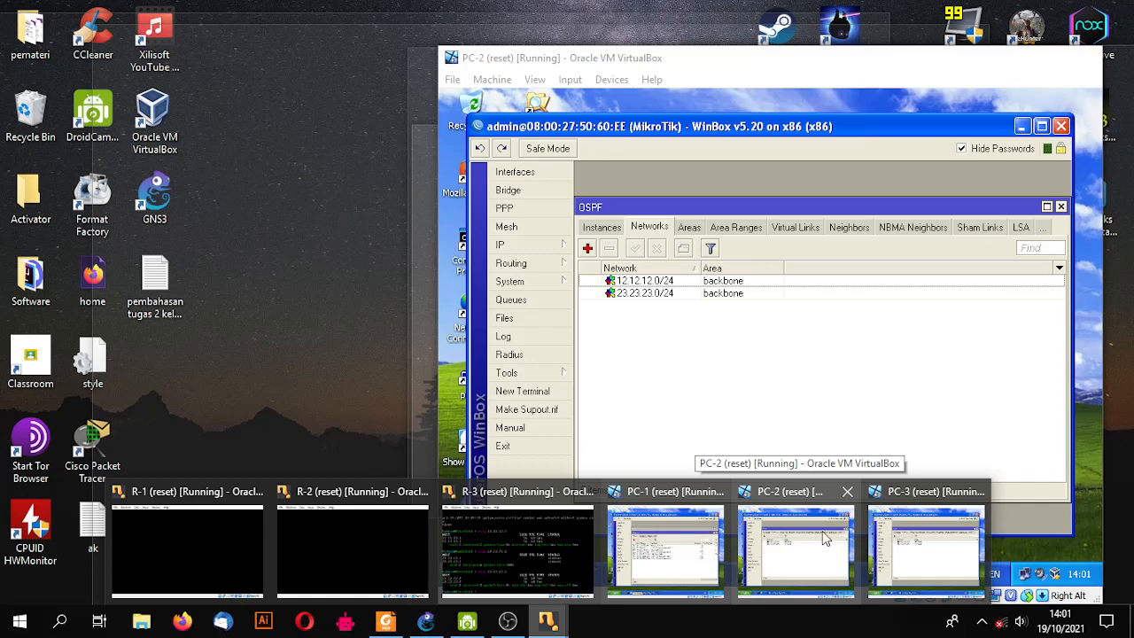
{"action": "mouse_move", "coordinate": [922, 535]}
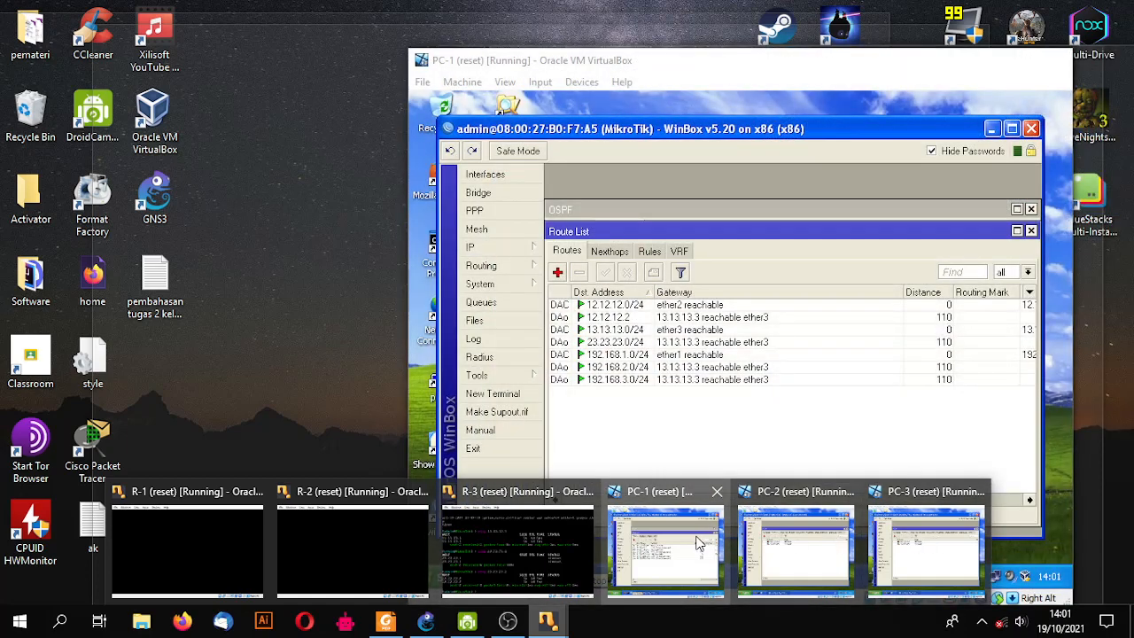
{"action": "left_click", "coordinate": [700, 542]}
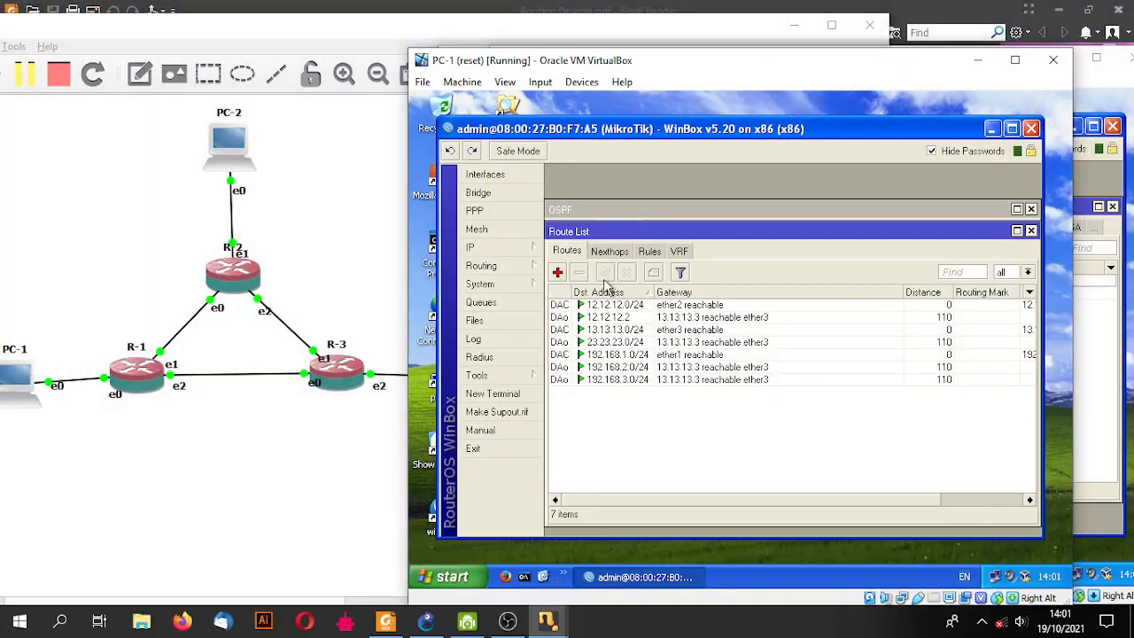
{"action": "left_click", "coordinate": [524, 247]}
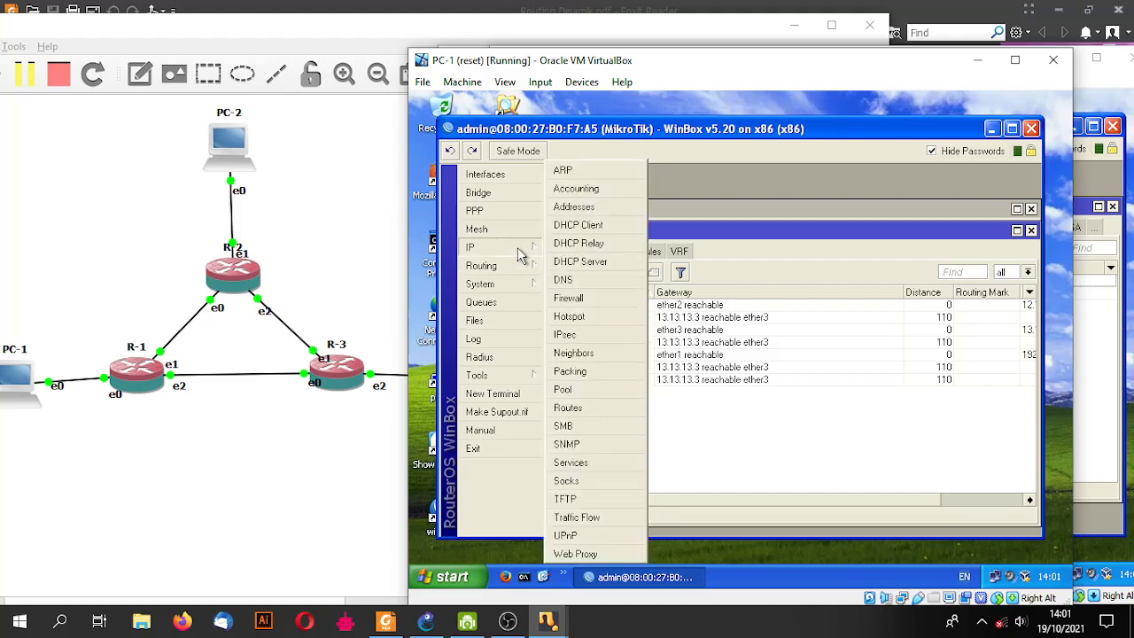
{"action": "left_click", "coordinate": [778, 489]}
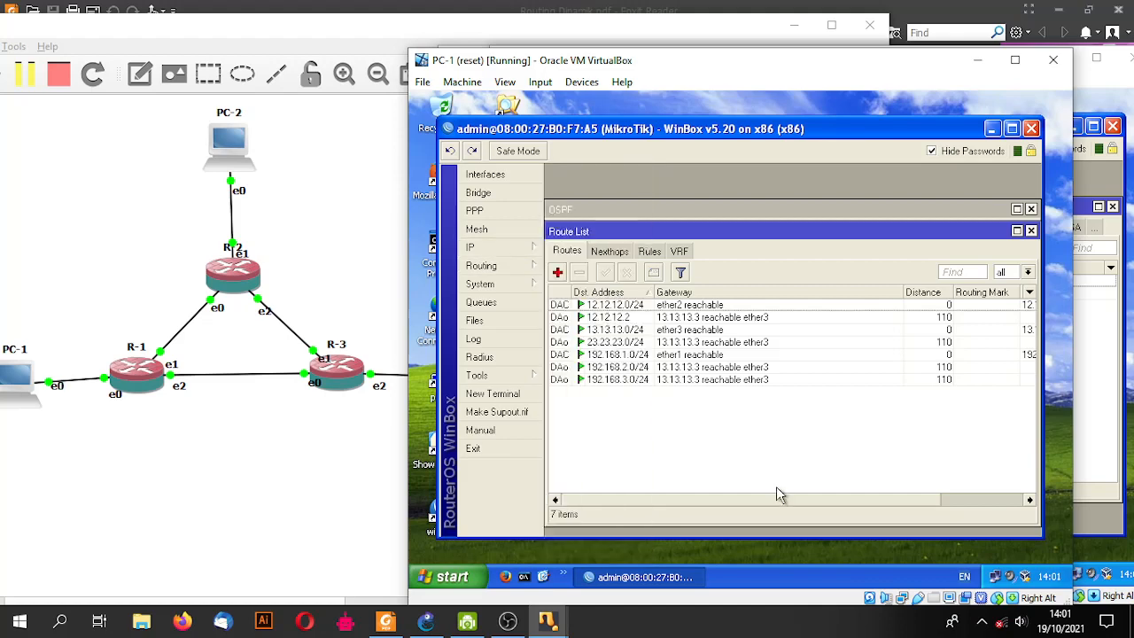
- From PC-1's Command Prompt, ping 192.168.3.2 successfully
{"action": "left_click", "coordinate": [524, 577]}
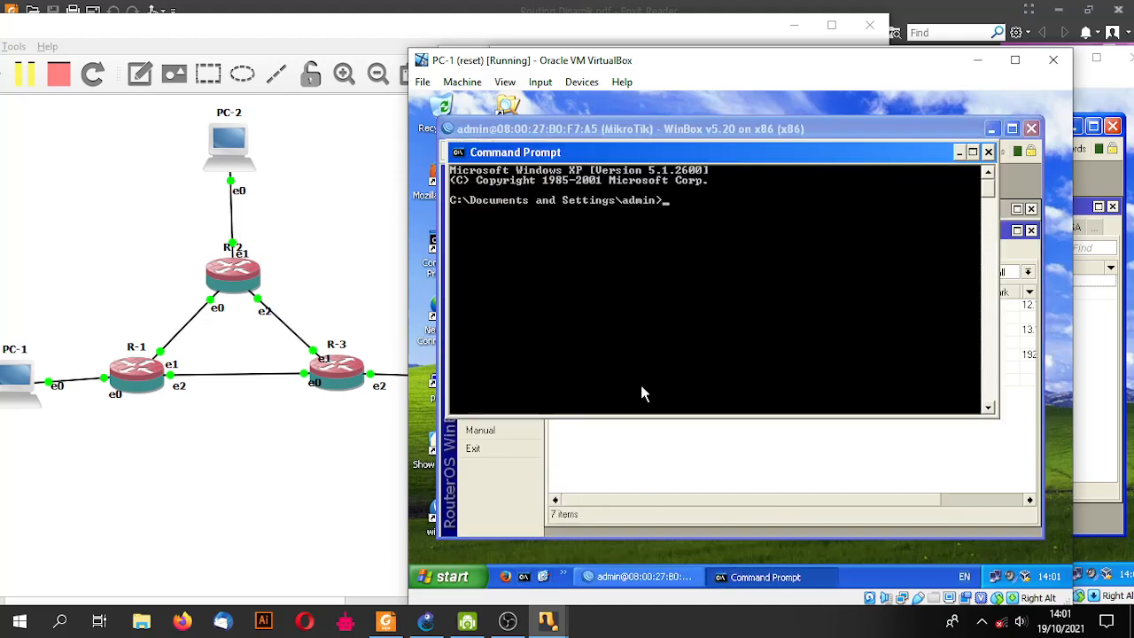
{"action": "type", "text": "ping 192.168.3.1"}
{"action": "key", "text": "BackSpace"}
{"action": "type", "text": "2"}
{"action": "key", "text": "Return"}
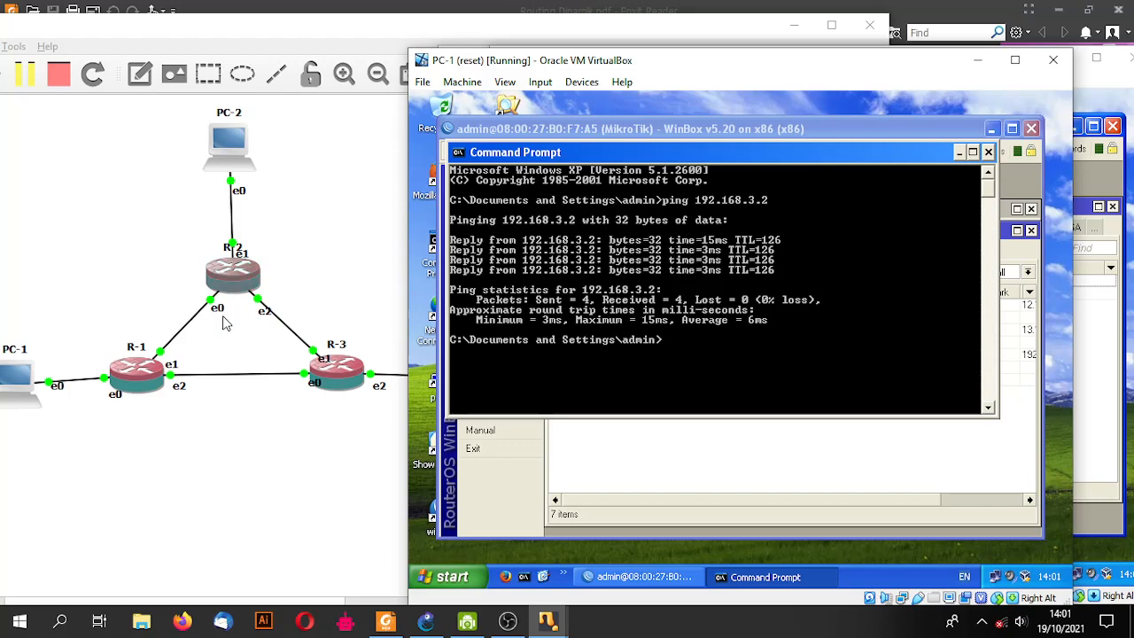
- Trace 192.168.2.2 via 13.13.13.3 and 23.23.23.2, then ping it with 0% loss and review the output
{"action": "type", "text": "tracert 192.168.2.2"}
{"action": "key", "text": "Return"}
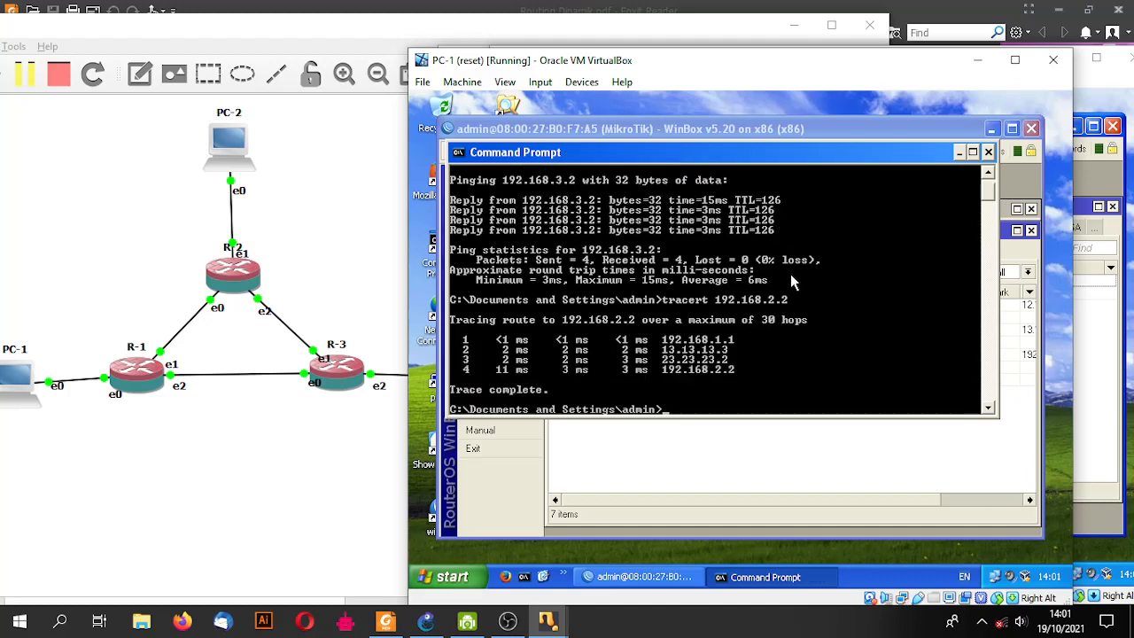
{"action": "key", "text": "Up"}
{"action": "key", "text": "Up"}
{"action": "key", "text": "Left"}
{"action": "key", "text": "Left"}
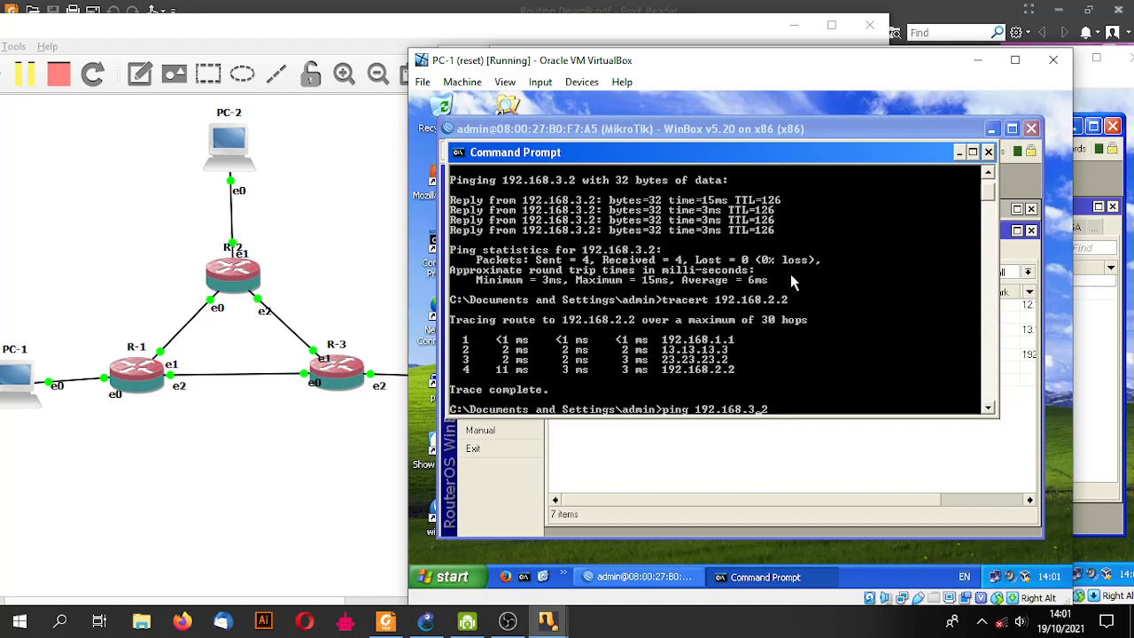
{"action": "key", "text": "BackSpace"}
{"action": "type", "text": "2"}
{"action": "key", "text": "Return"}
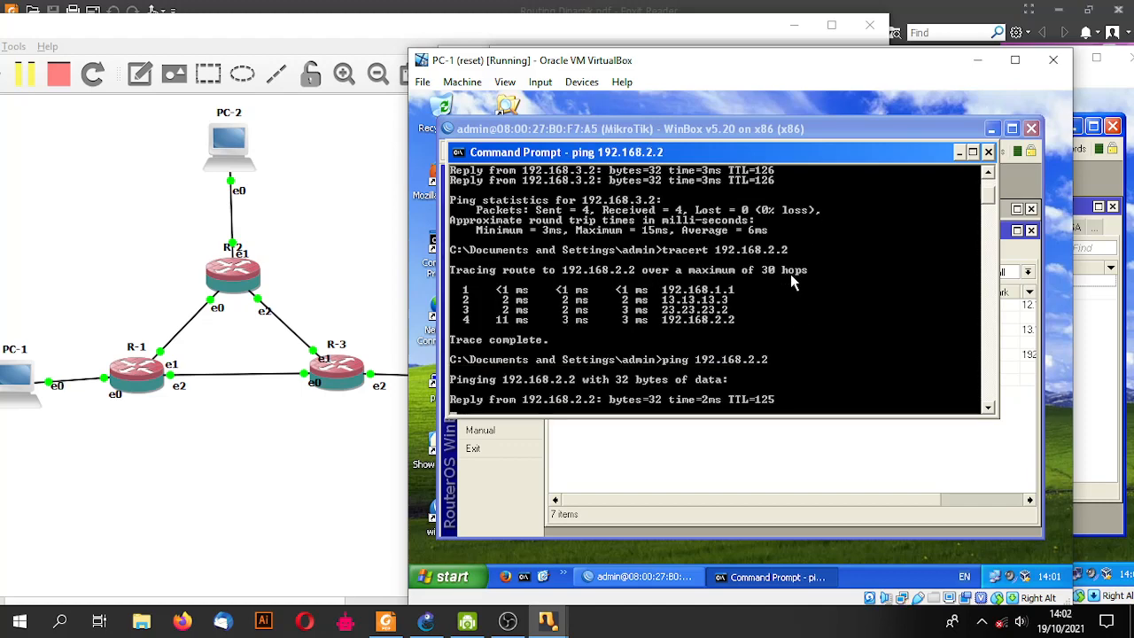
{"action": "scroll", "coordinate": [791, 281], "scroll_direction": "up", "scroll_amount": 4}
{"action": "scroll", "coordinate": [785, 287], "scroll_direction": "up", "scroll_amount": 4}
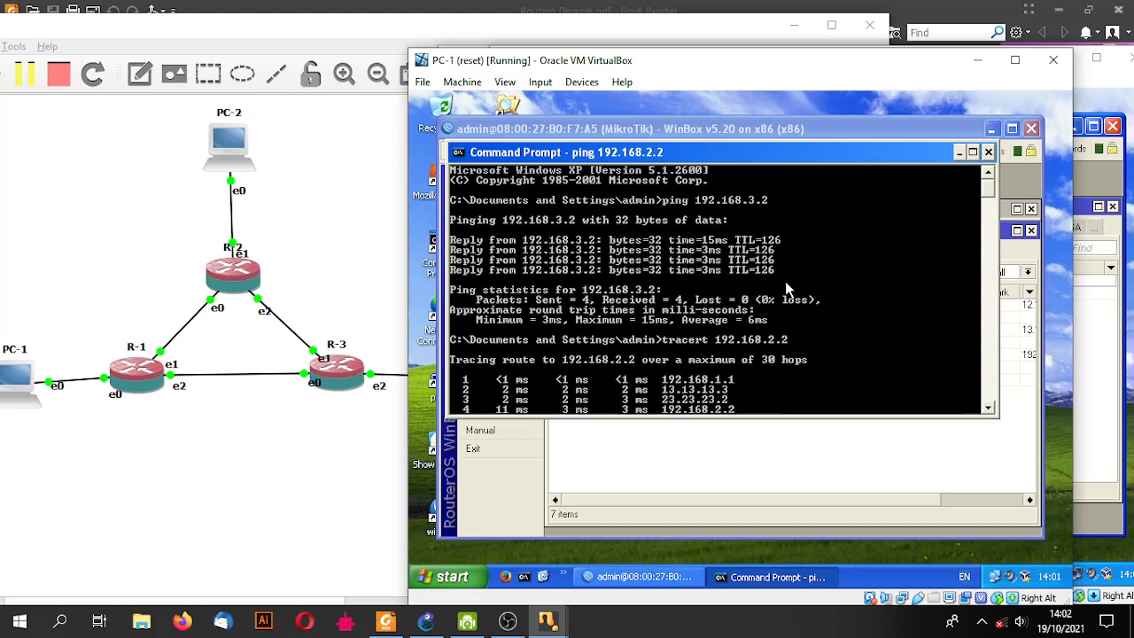
{"action": "scroll", "coordinate": [785, 281], "scroll_direction": "up", "scroll_amount": 4}
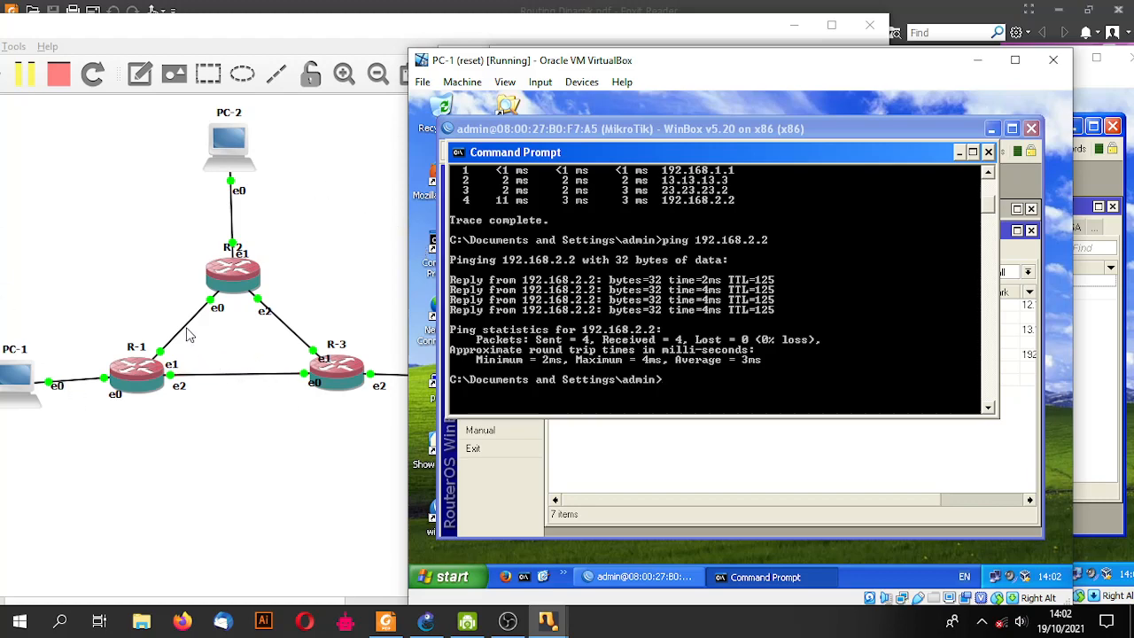
{"action": "scroll", "coordinate": [758, 255], "scroll_direction": "up", "scroll_amount": 7}
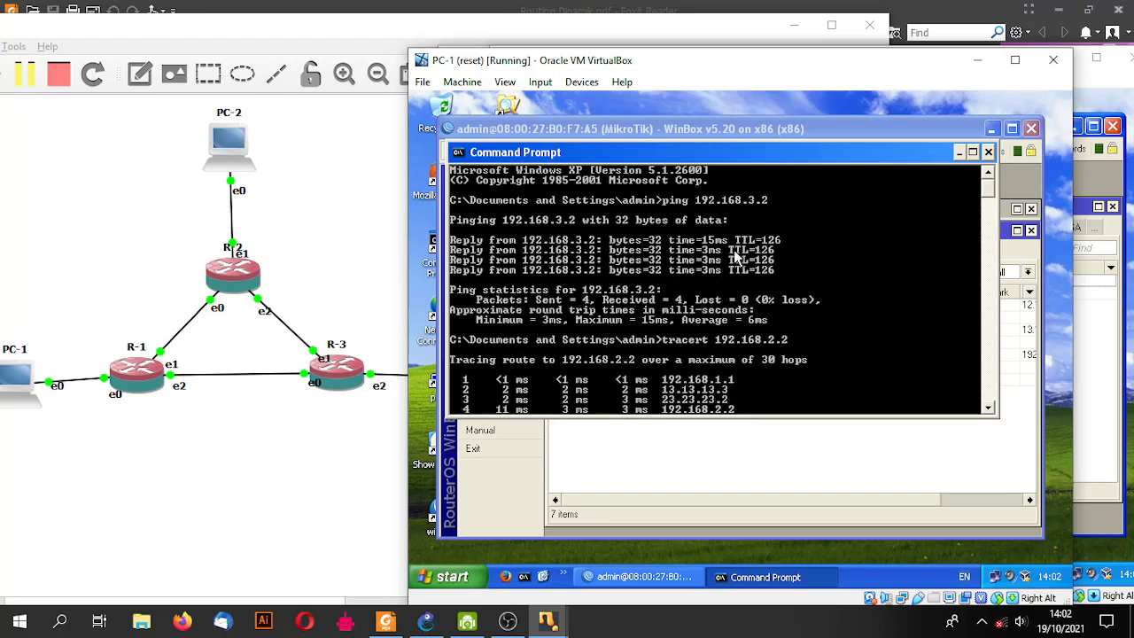
{"action": "scroll", "coordinate": [737, 251], "scroll_direction": "down", "scroll_amount": 2}
{"action": "scroll", "coordinate": [739, 251], "scroll_direction": "up", "scroll_amount": 1}
{"action": "scroll", "coordinate": [738, 251], "scroll_direction": "up", "scroll_amount": 1}
{"action": "scroll", "coordinate": [738, 251], "scroll_direction": "down", "scroll_amount": 6}
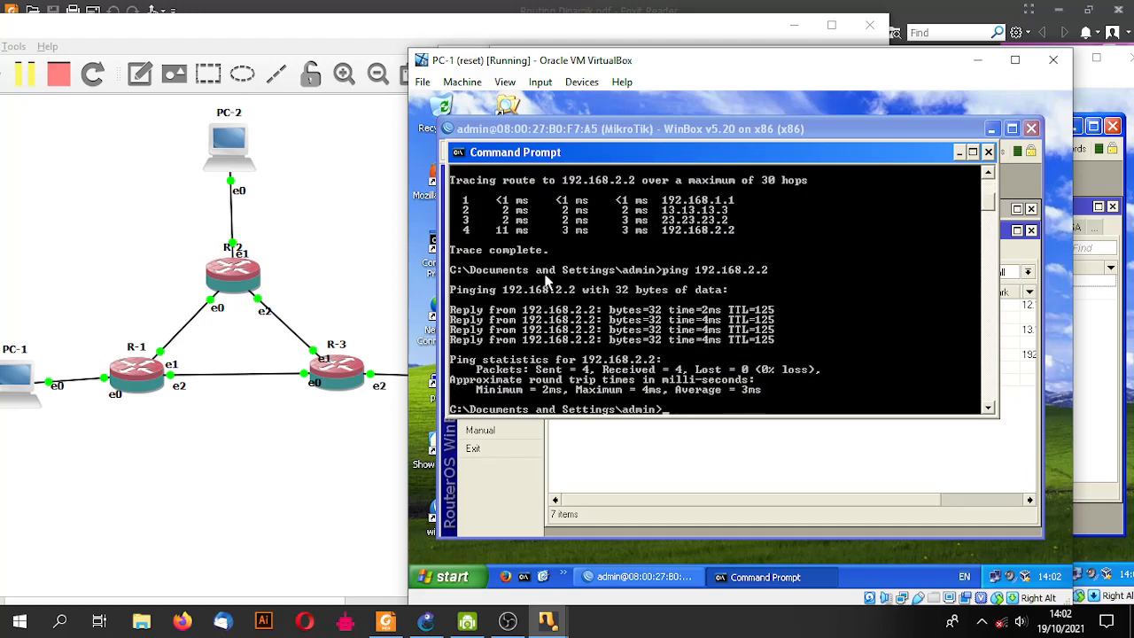
{"action": "scroll", "coordinate": [764, 324], "scroll_direction": "up", "scroll_amount": 3}
{"action": "scroll", "coordinate": [762, 316], "scroll_direction": "up", "scroll_amount": 3}
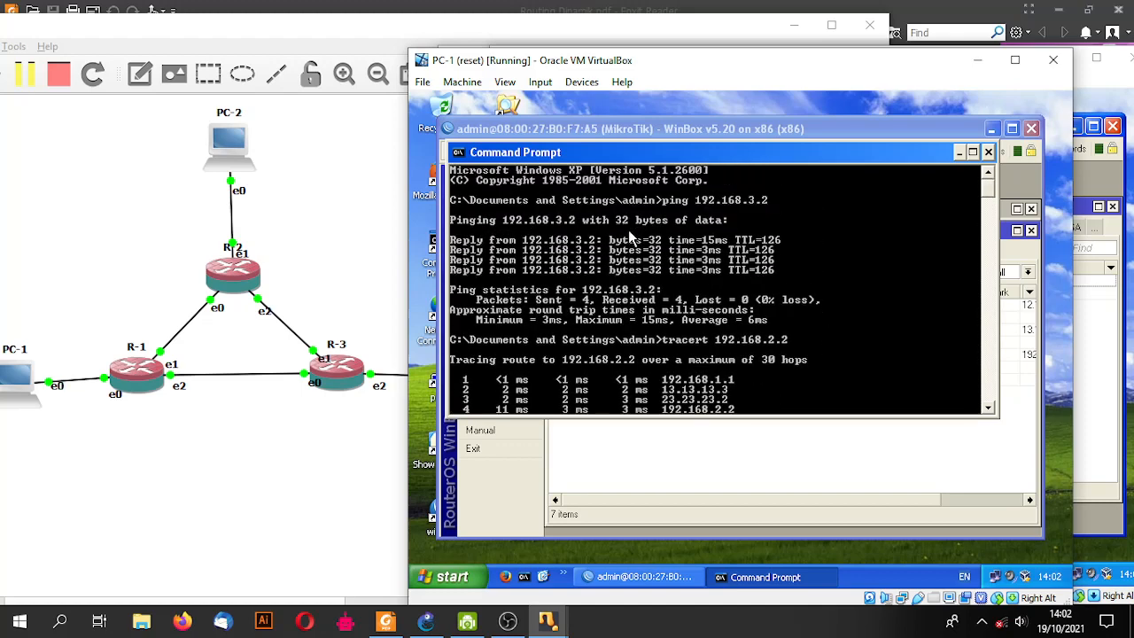
{"action": "scroll", "coordinate": [628, 229], "scroll_direction": "down", "scroll_amount": 8}
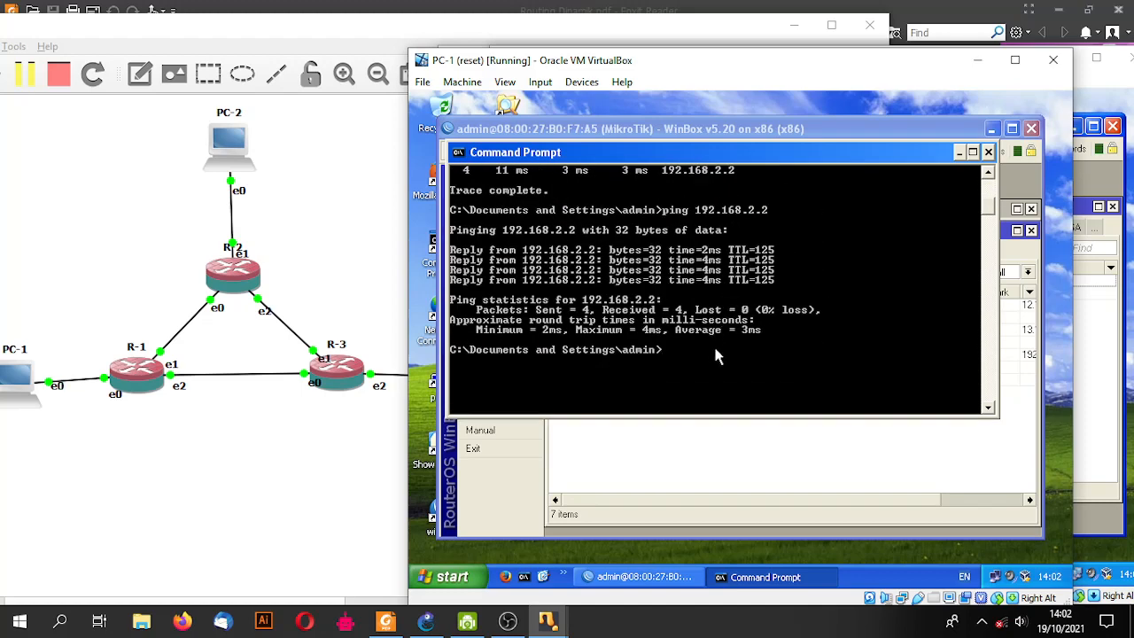
- Trace routes from PC-1 to 192.168.2.2 and to 192.168.3.2, the latter via 13.13.13.3
{"action": "type", "text": "tracert 192.168."}
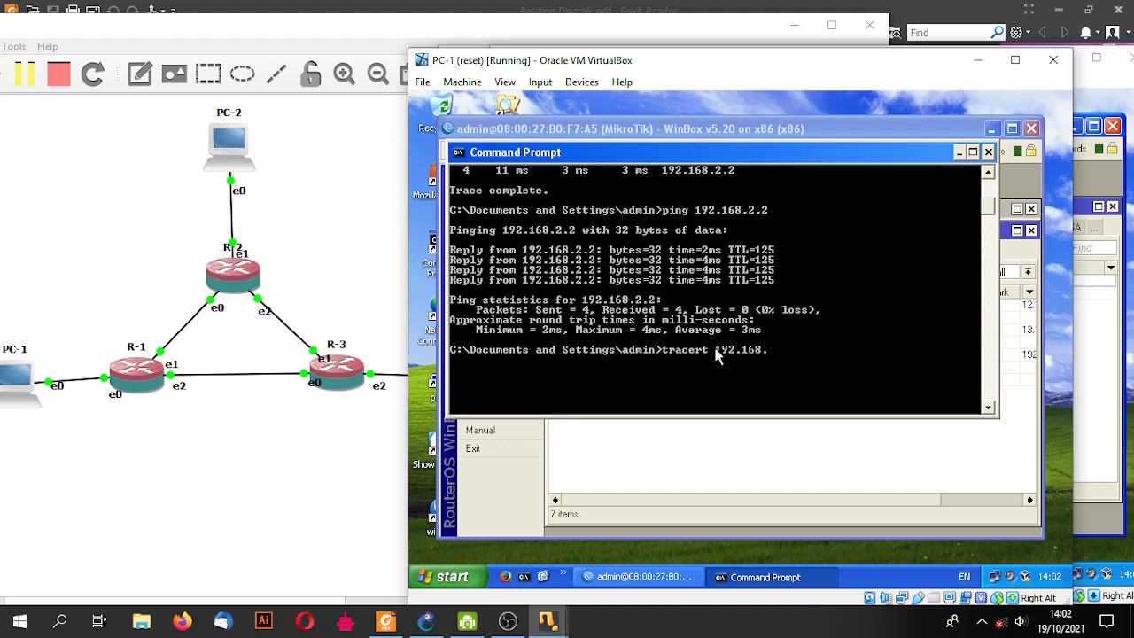
{"action": "type", "text": "2.2"}
{"action": "key", "text": "Return"}
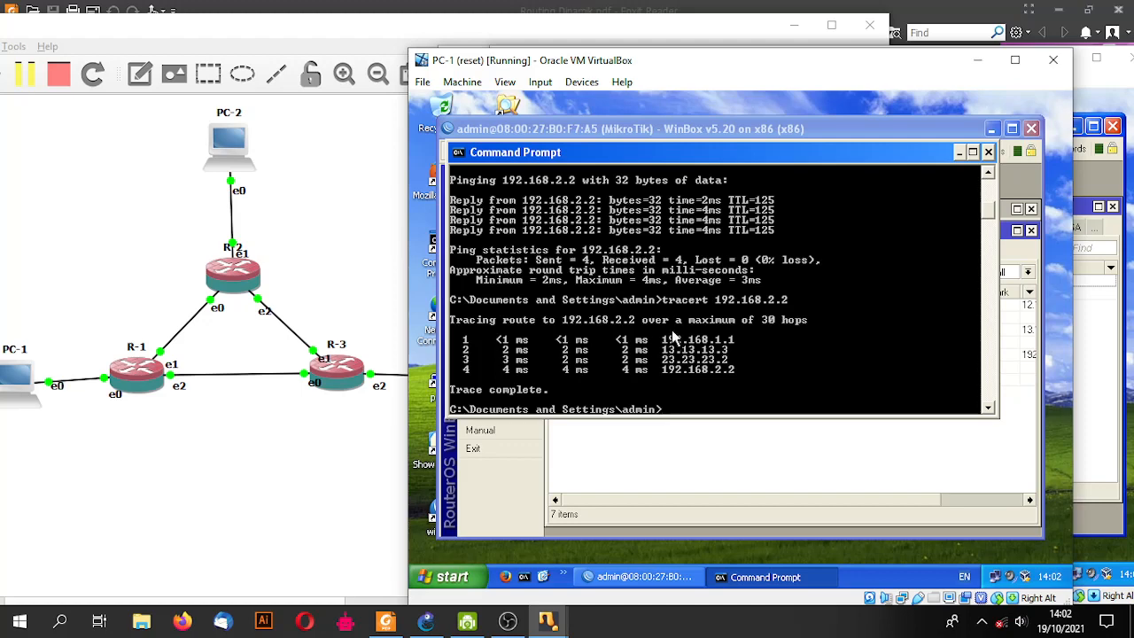
{"action": "key", "text": "Up"}
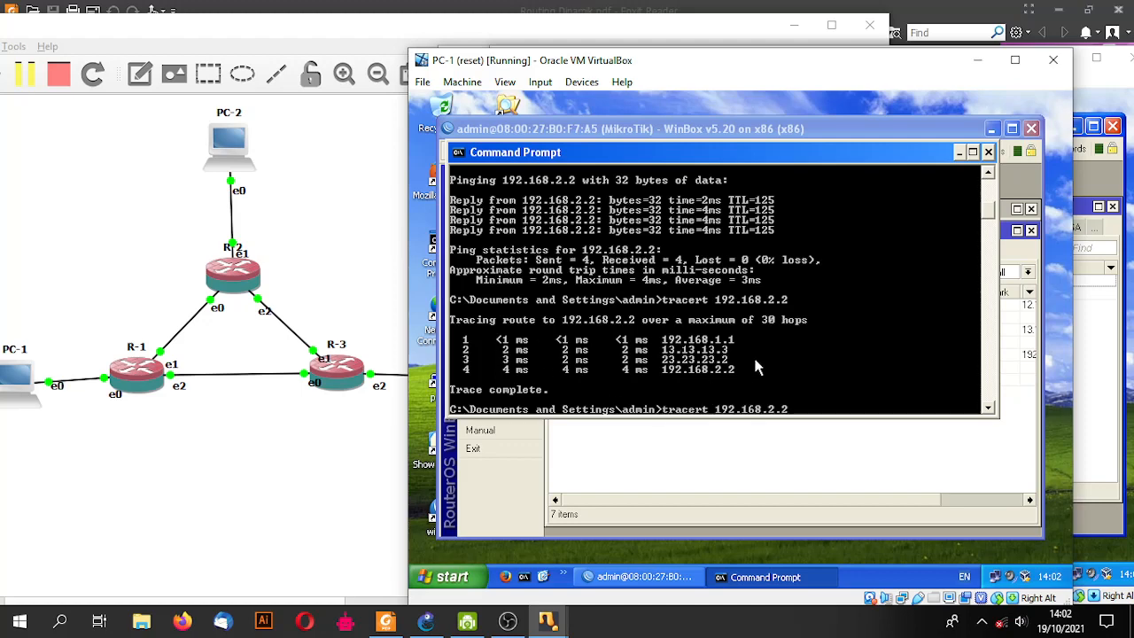
{"action": "key", "text": "BackSpace"}
{"action": "key", "text": "BackSpace"}
{"action": "key", "text": "BackSpace"}
{"action": "type", "text": "3.2"}
{"action": "key", "text": "Return"}
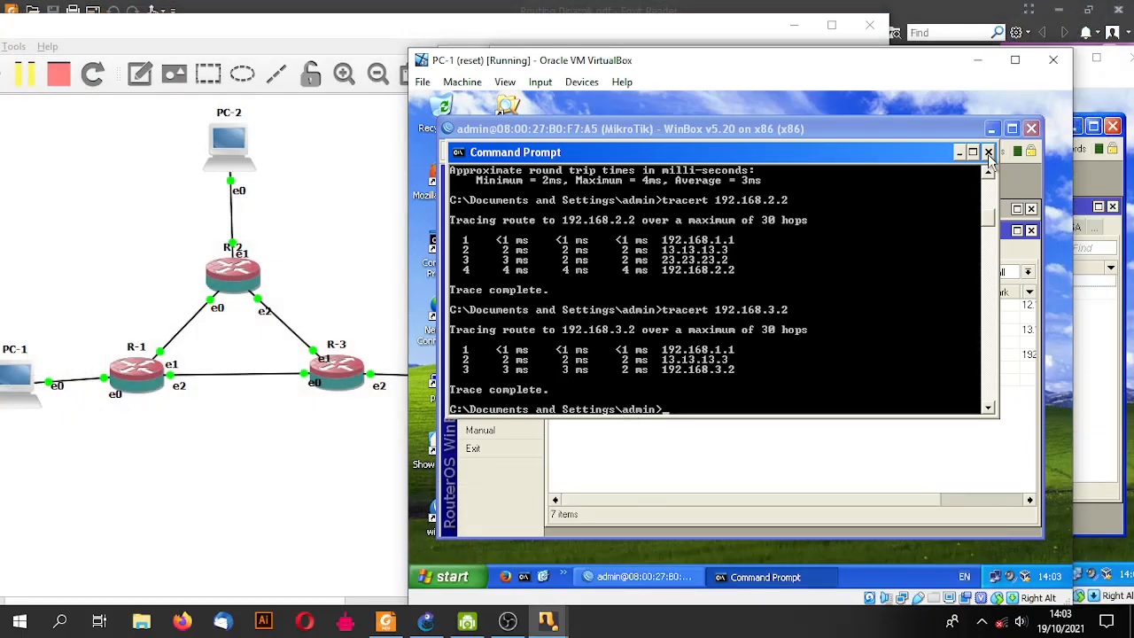
- Close Command Prompt, view R-1's OSPF networks 12.12.12.0/24 and 13.13.13.0/24, and review its IP addresses
{"action": "left_click", "coordinate": [989, 151]}
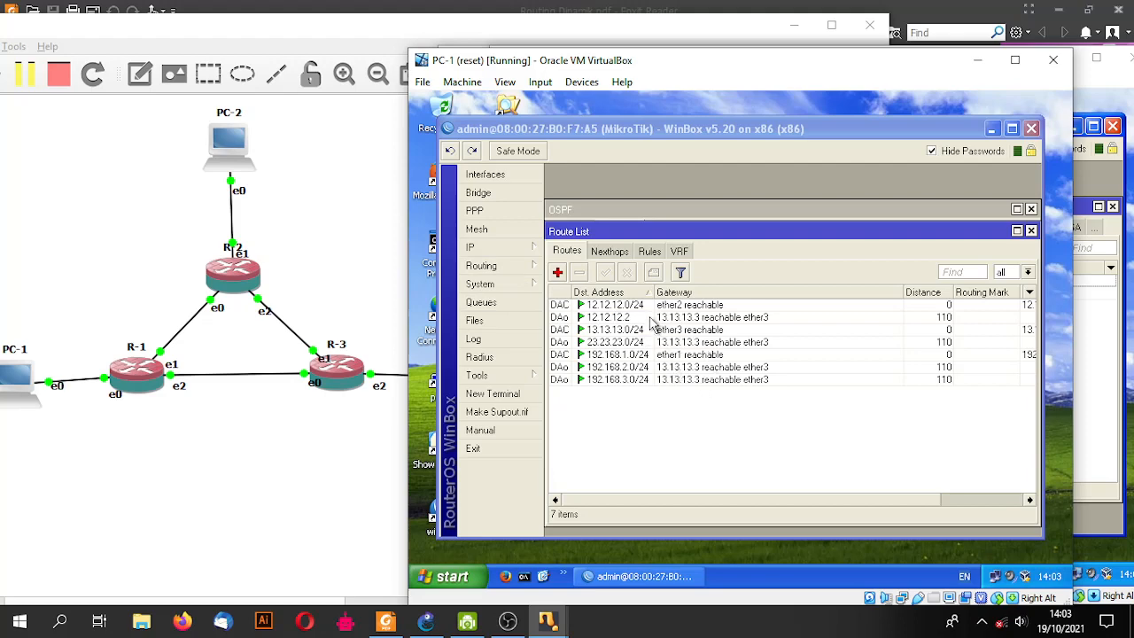
{"action": "left_click", "coordinate": [513, 264]}
{"action": "left_click", "coordinate": [575, 358]}
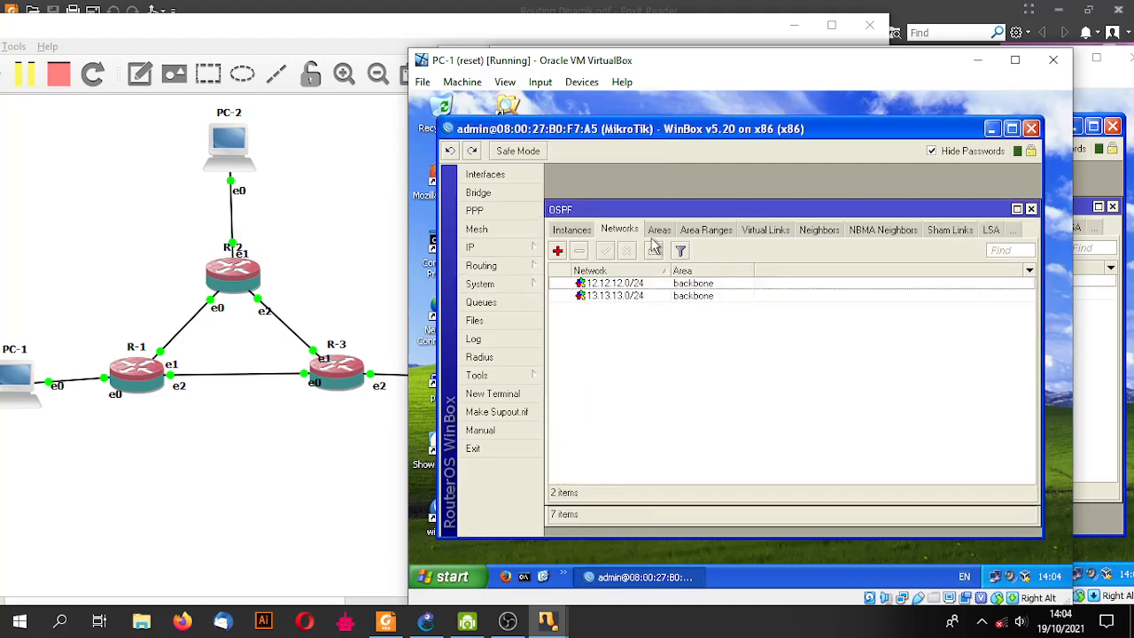
{"action": "left_click", "coordinate": [531, 248]}
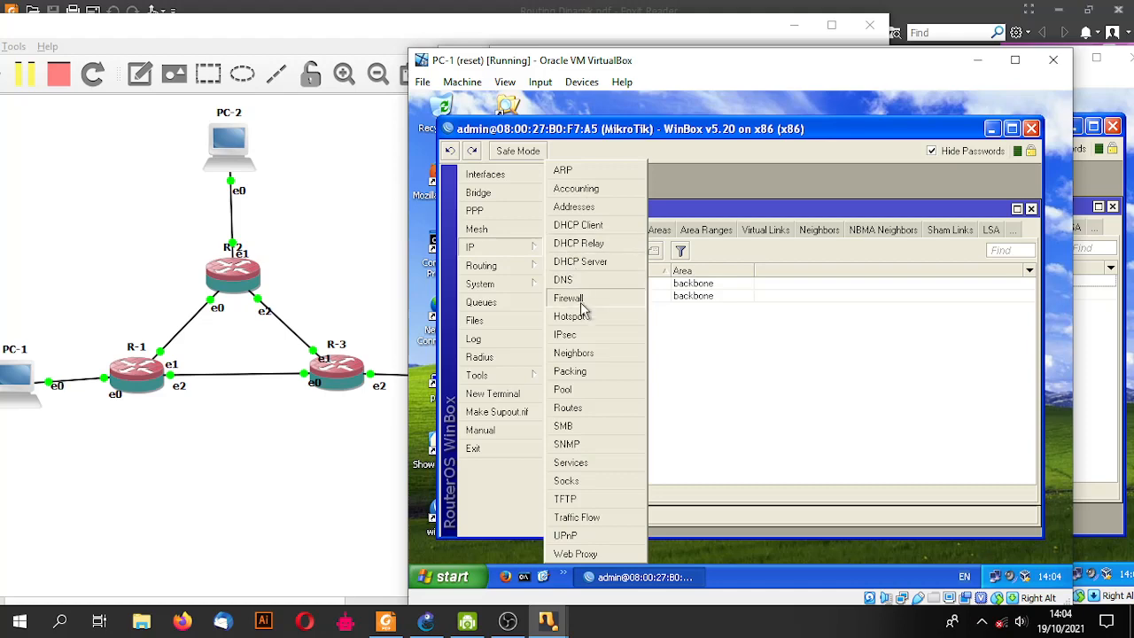
{"action": "left_click", "coordinate": [582, 207]}
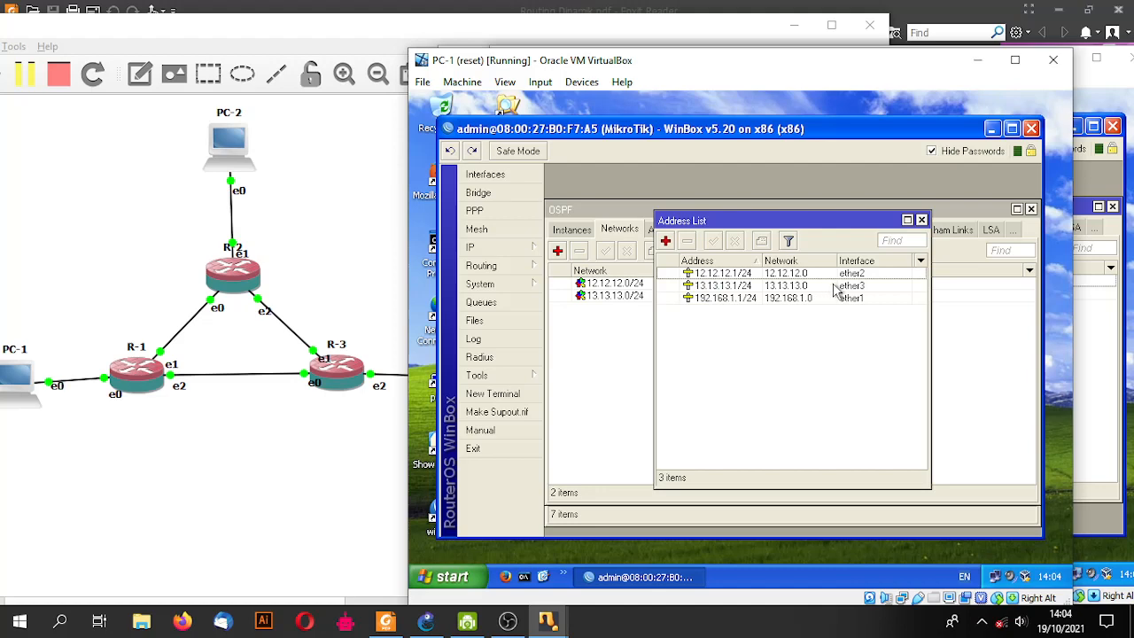
{"action": "left_click", "coordinate": [921, 220]}
- On PC-2's WinBox, review the OSPF instances and the router's IP address list
{"action": "mouse_move", "coordinate": [547, 622]}
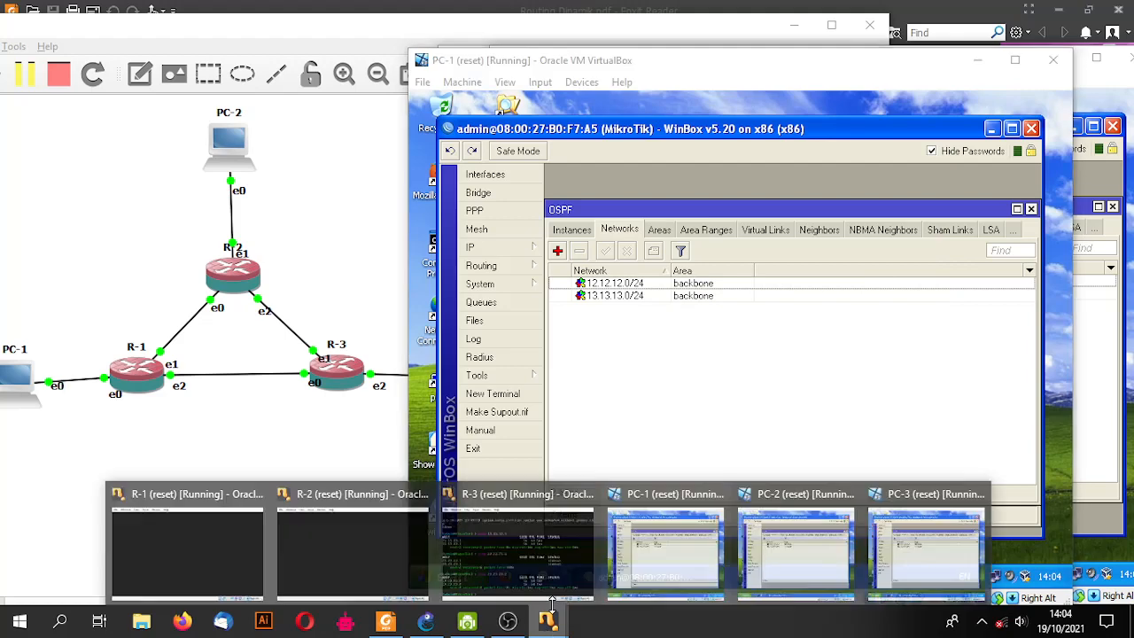
{"action": "left_click", "coordinate": [795, 518]}
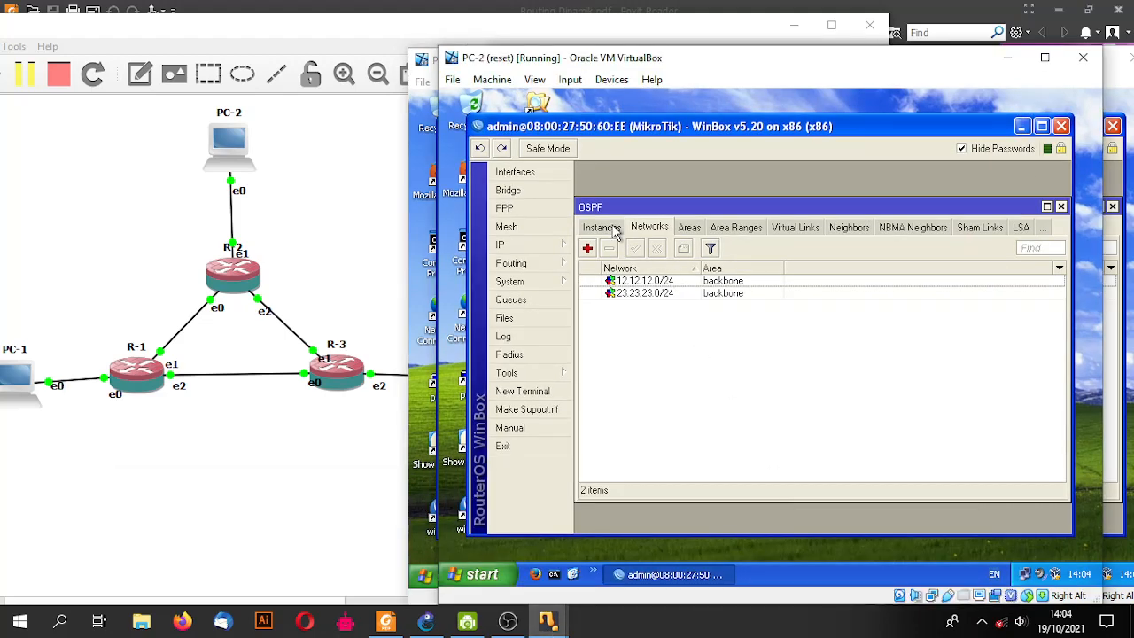
{"action": "left_click", "coordinate": [603, 227]}
{"action": "left_click", "coordinate": [501, 245]}
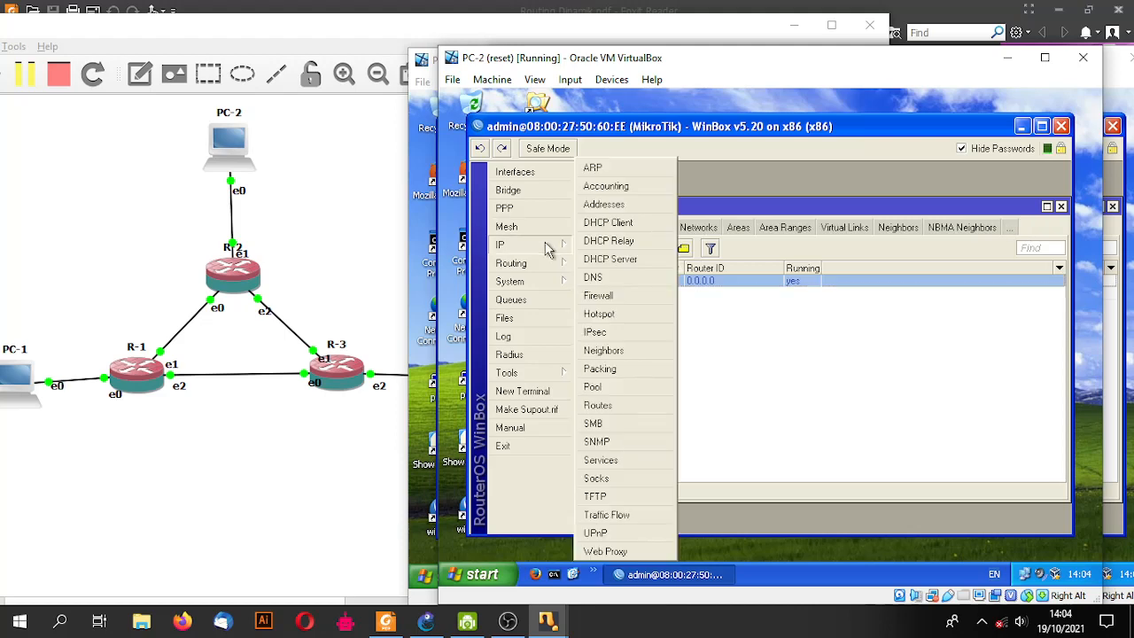
{"action": "left_click", "coordinate": [628, 209]}
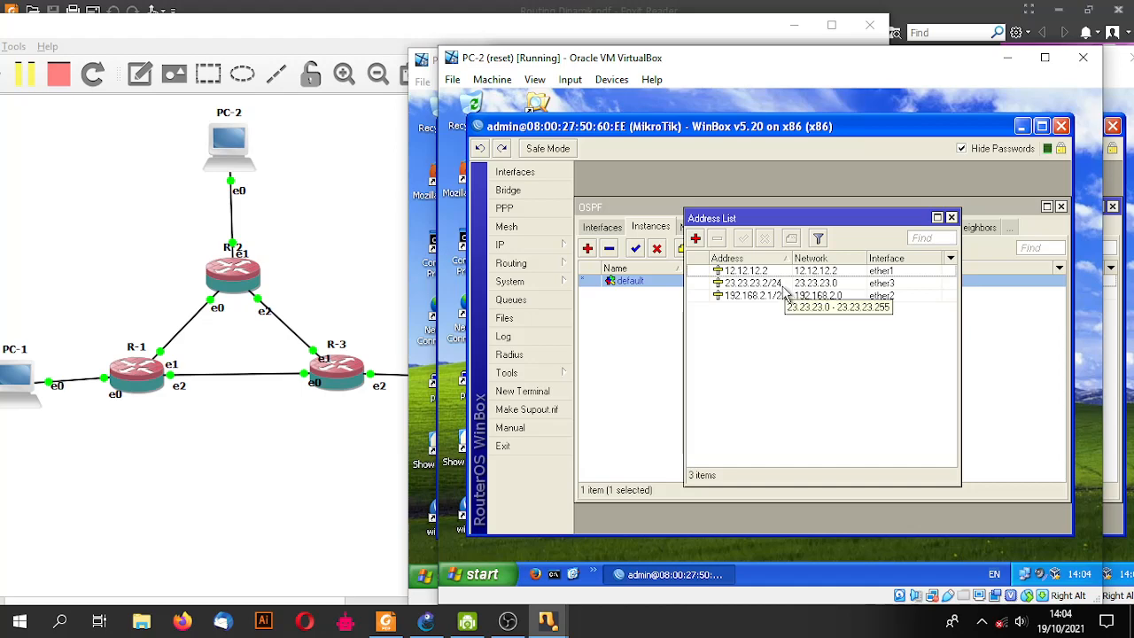
{"action": "left_click", "coordinate": [951, 218]}
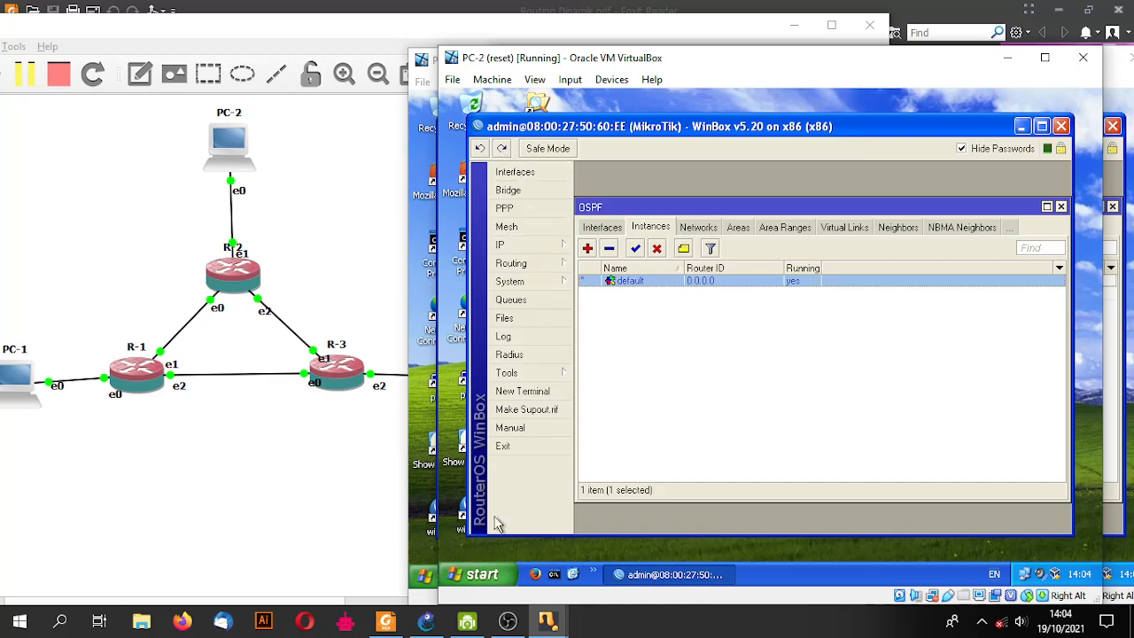
- Minimise the PC-1, PC-2 and remaining VirtualBox windows to reveal the GNS3 topology
{"action": "left_click", "coordinate": [547, 622]}
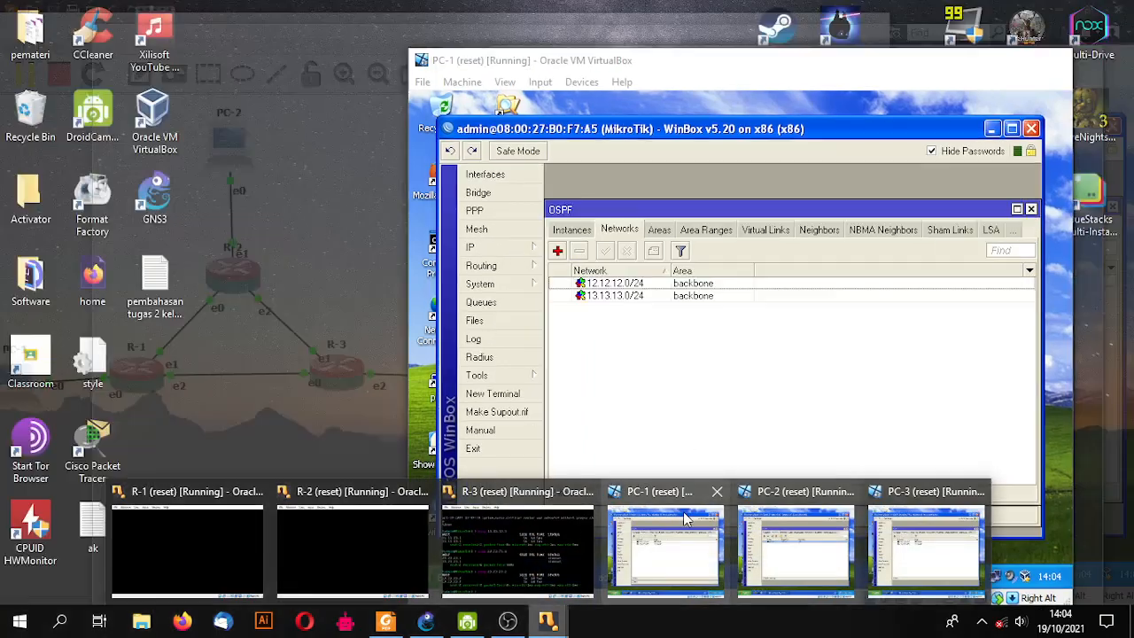
{"action": "left_click", "coordinate": [682, 531]}
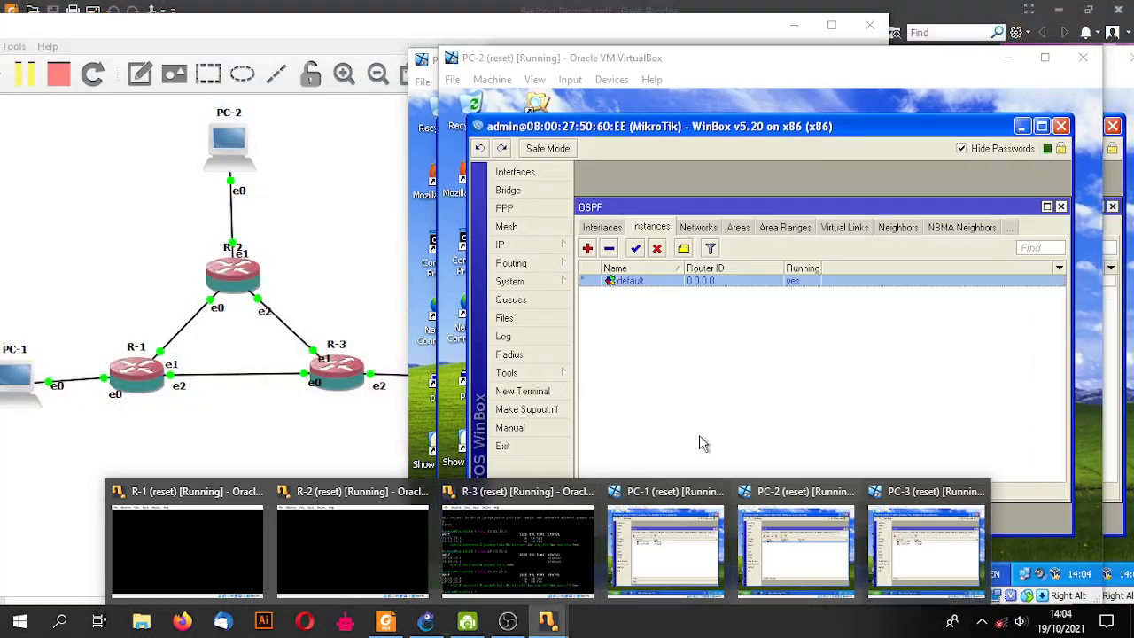
{"action": "left_click", "coordinate": [547, 623]}
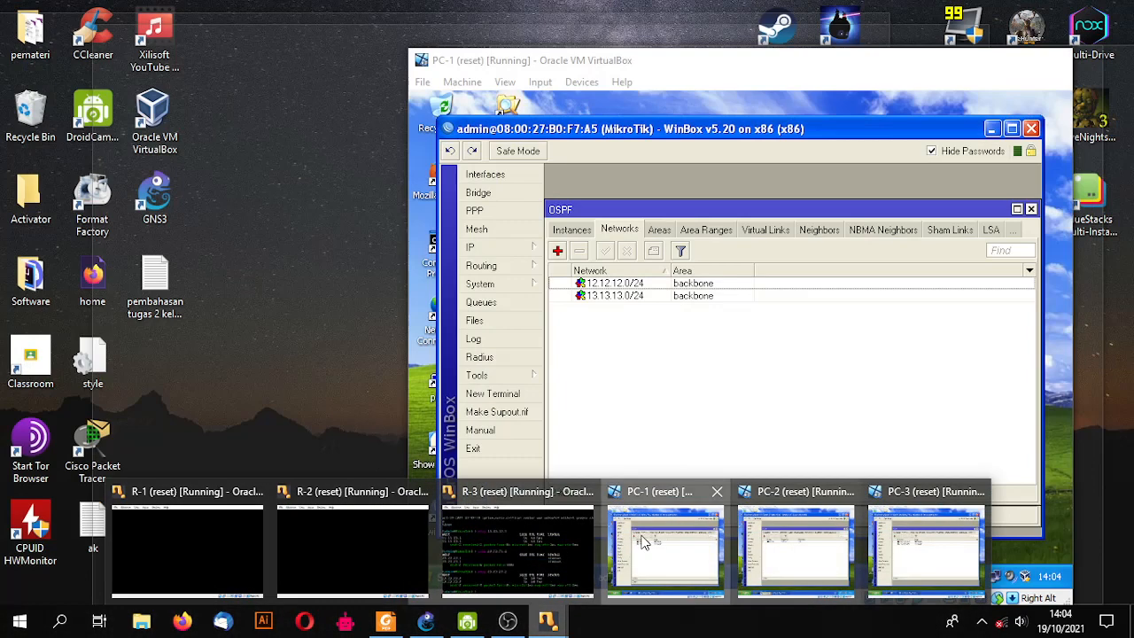
{"action": "left_click", "coordinate": [683, 532]}
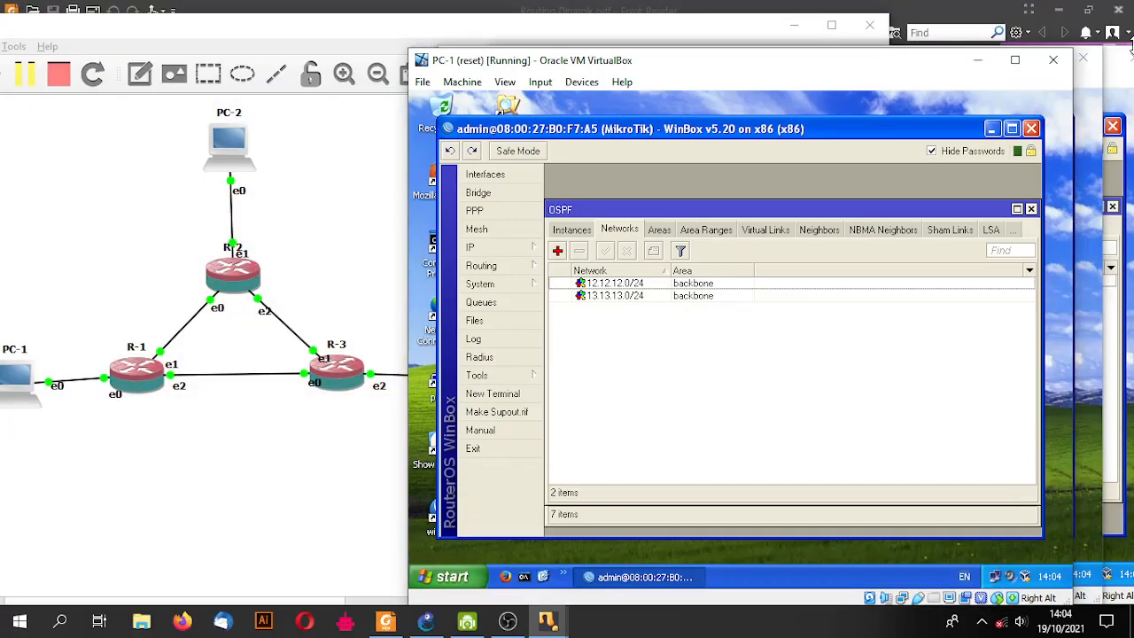
{"action": "left_click", "coordinate": [977, 60]}
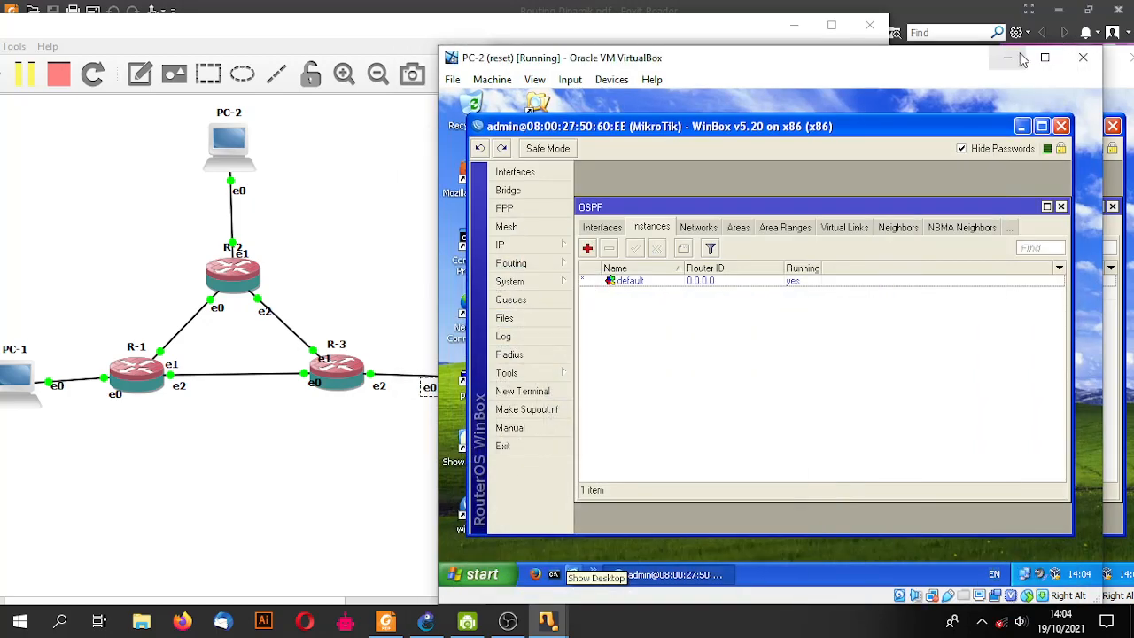
{"action": "left_click", "coordinate": [1010, 57]}
{"action": "left_click", "coordinate": [1059, 59]}
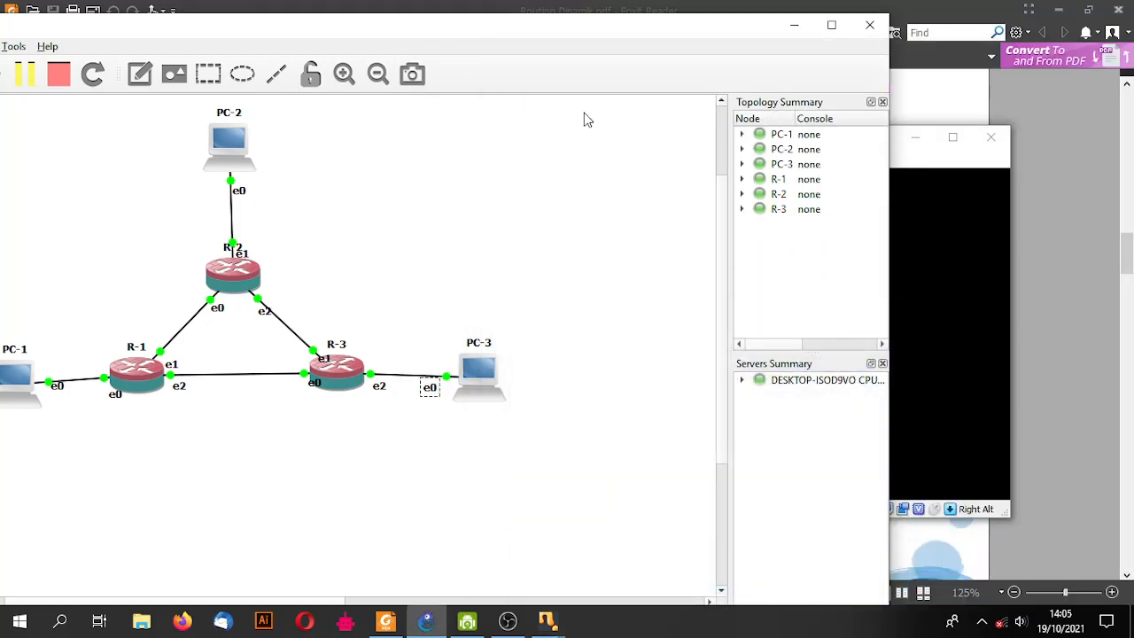
- Delete the link between R-1 and R-2 in the topology, then bring R-2's VirtualBox window forward
{"action": "left_click_drag", "start_coordinate": [325, 602], "coordinate": [285, 602]}
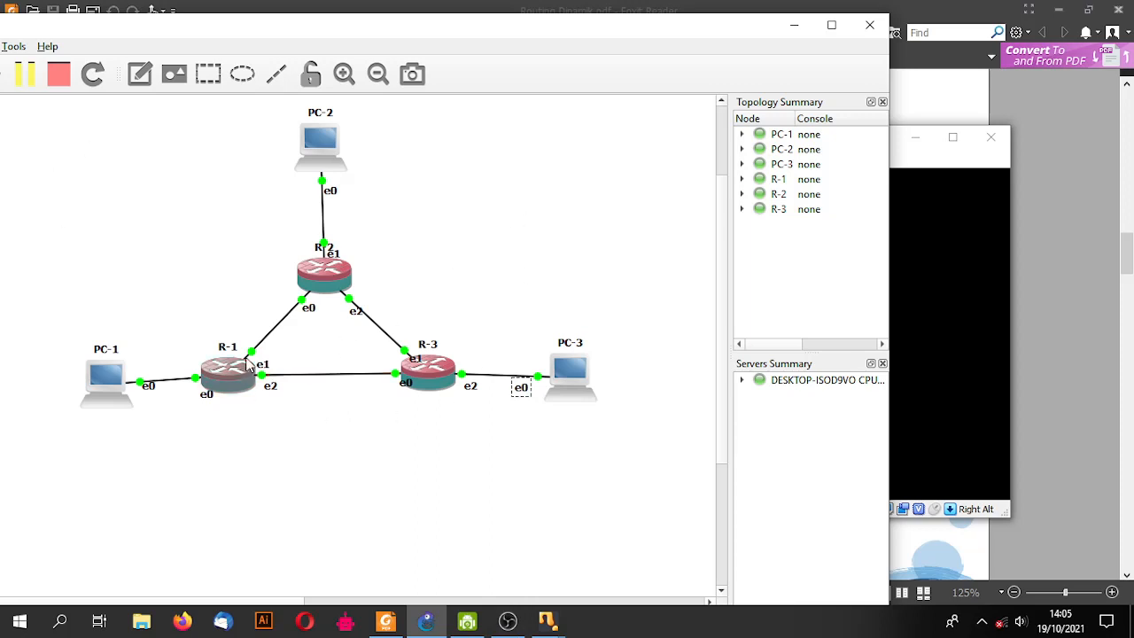
{"action": "right_click", "coordinate": [285, 319]}
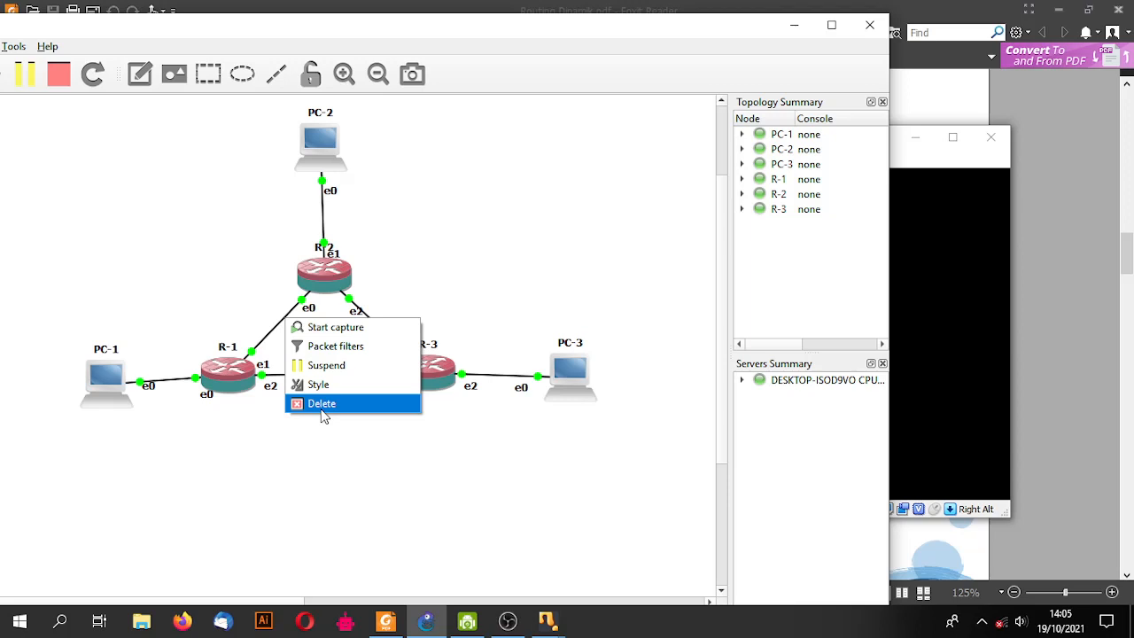
{"action": "left_click", "coordinate": [337, 446]}
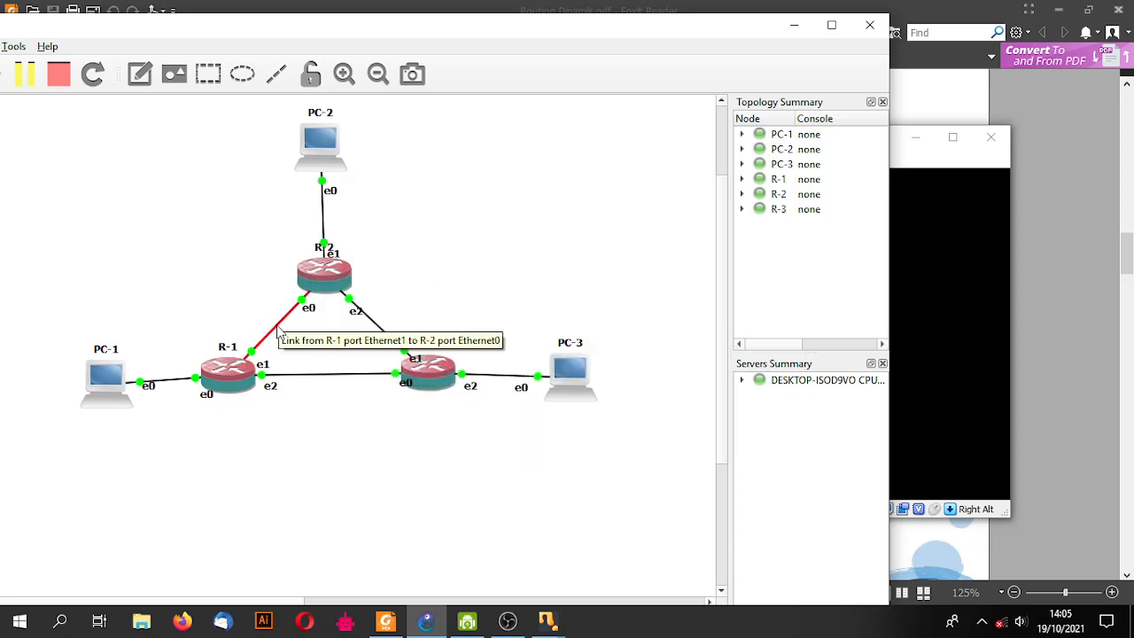
{"action": "right_click", "coordinate": [279, 331]}
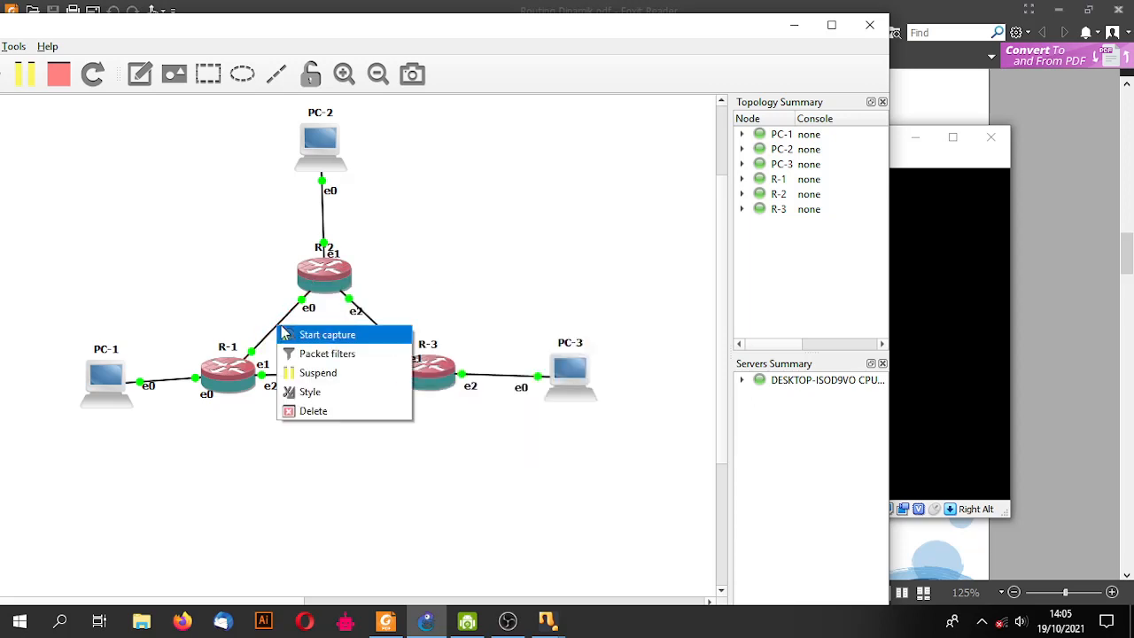
{"action": "left_click", "coordinate": [316, 412]}
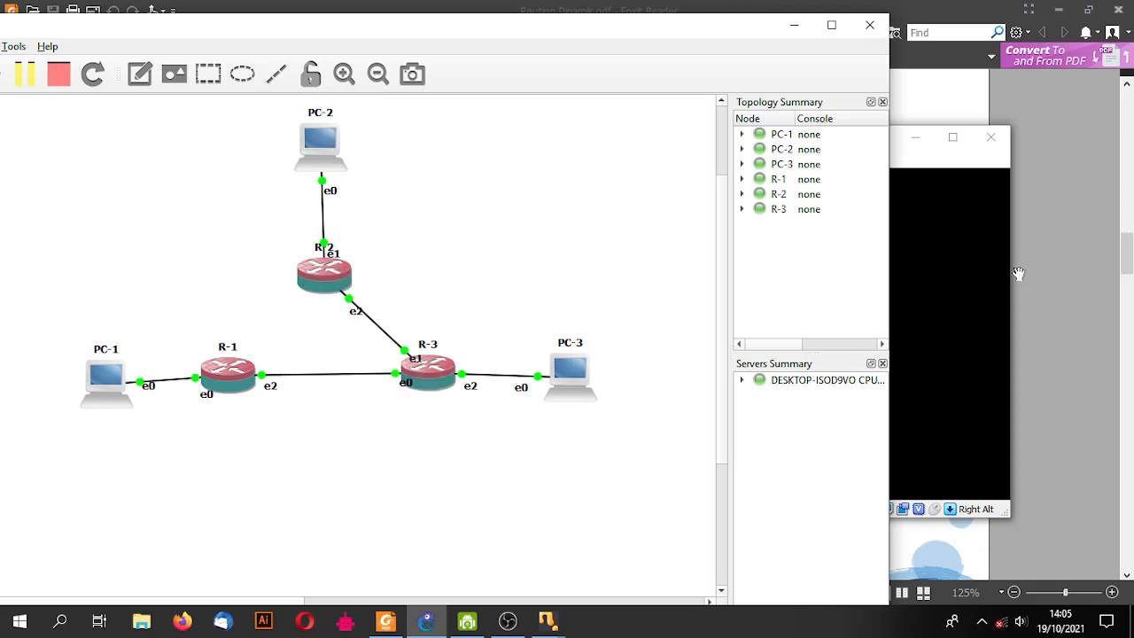
{"action": "left_click", "coordinate": [935, 239]}
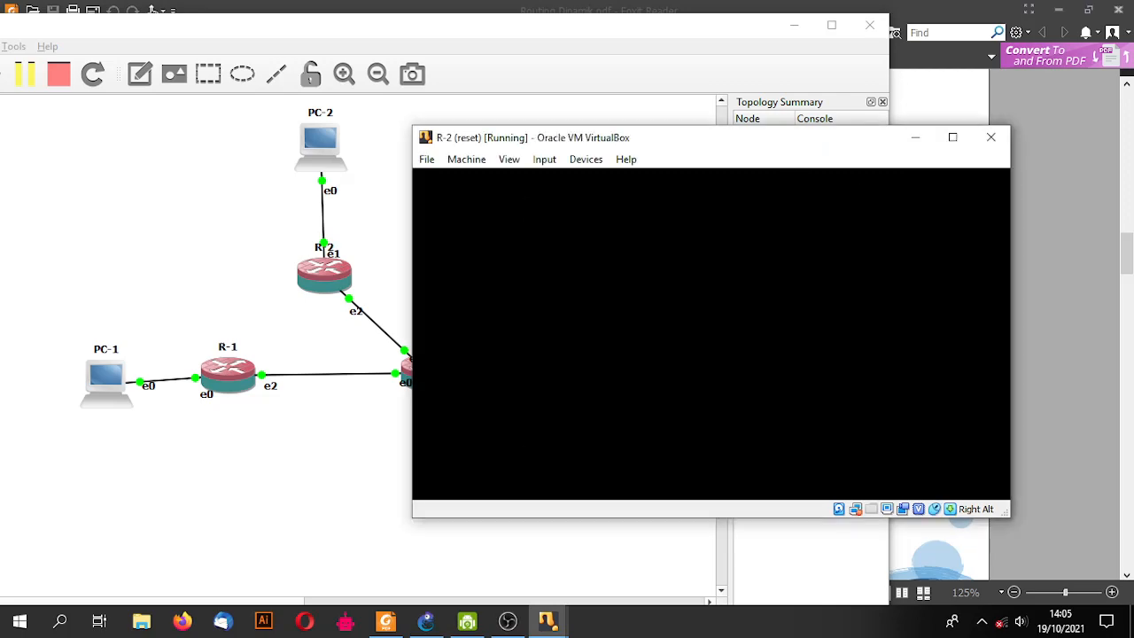
- Release input from the VM, minimise the recording window, and bring PC-2's machine forward
{"action": "key", "text": "Alt_R"}
{"action": "left_click", "coordinate": [523, 627]}
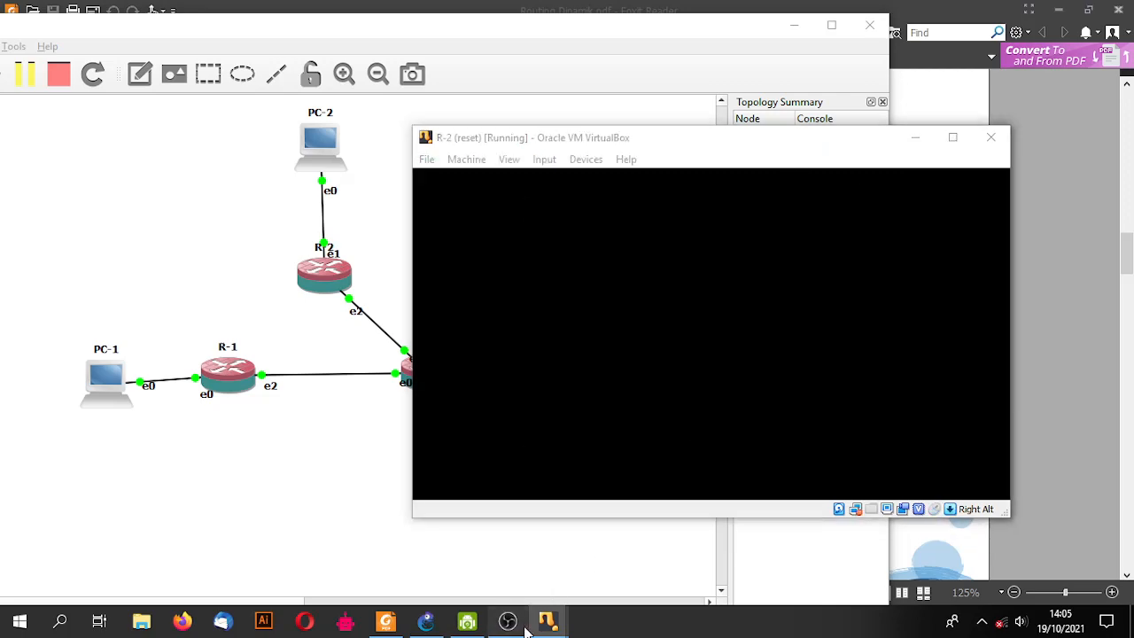
{"action": "mouse_move", "coordinate": [536, 628]}
{"action": "left_click", "coordinate": [900, 39]}
{"action": "left_click", "coordinate": [551, 617]}
{"action": "left_click", "coordinate": [762, 555]}
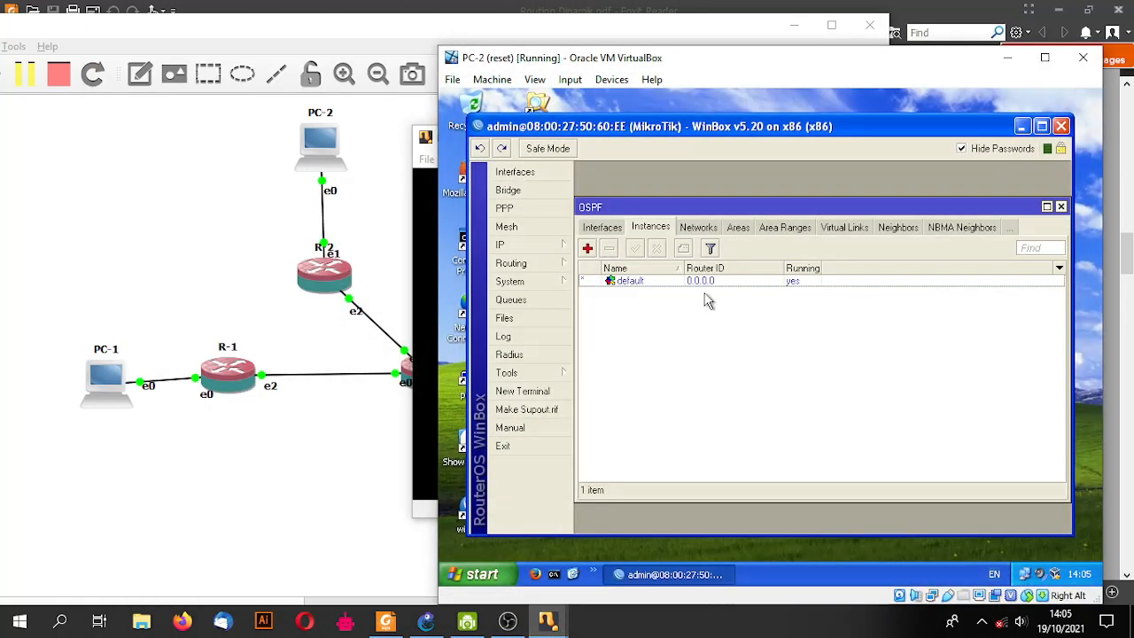
- On PC-2, tracert 192.168.1.2, completing in four hops via 23.23.23.3 and 13.13.13.1
{"action": "left_click", "coordinate": [555, 575]}
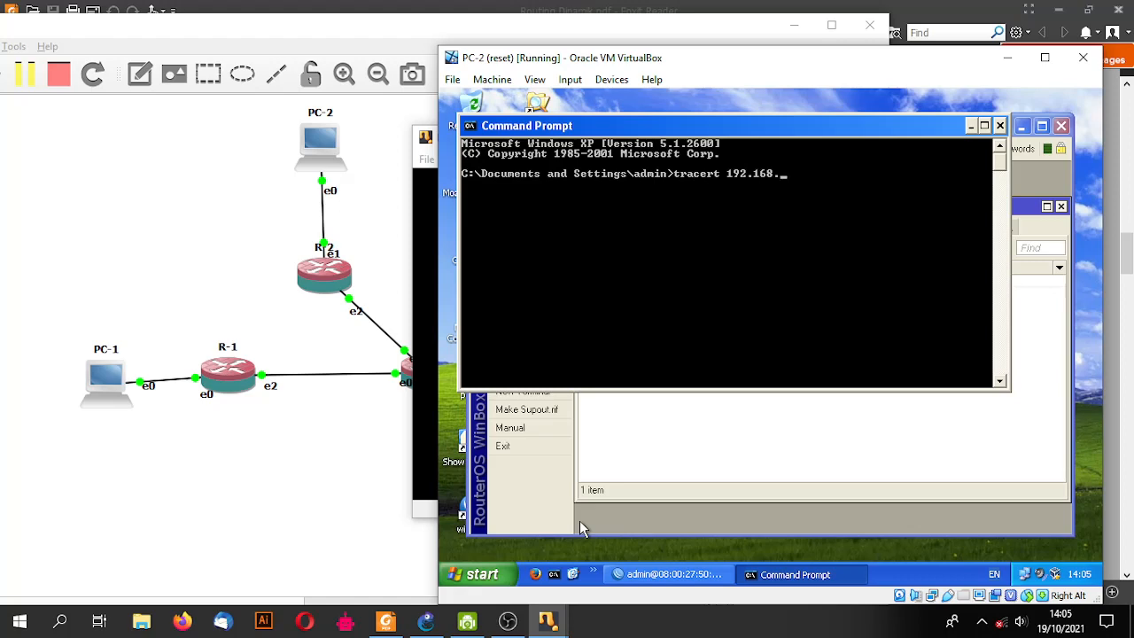
{"action": "type", "text": "tracert 192.168.1.2"}
{"action": "key", "text": "Return"}
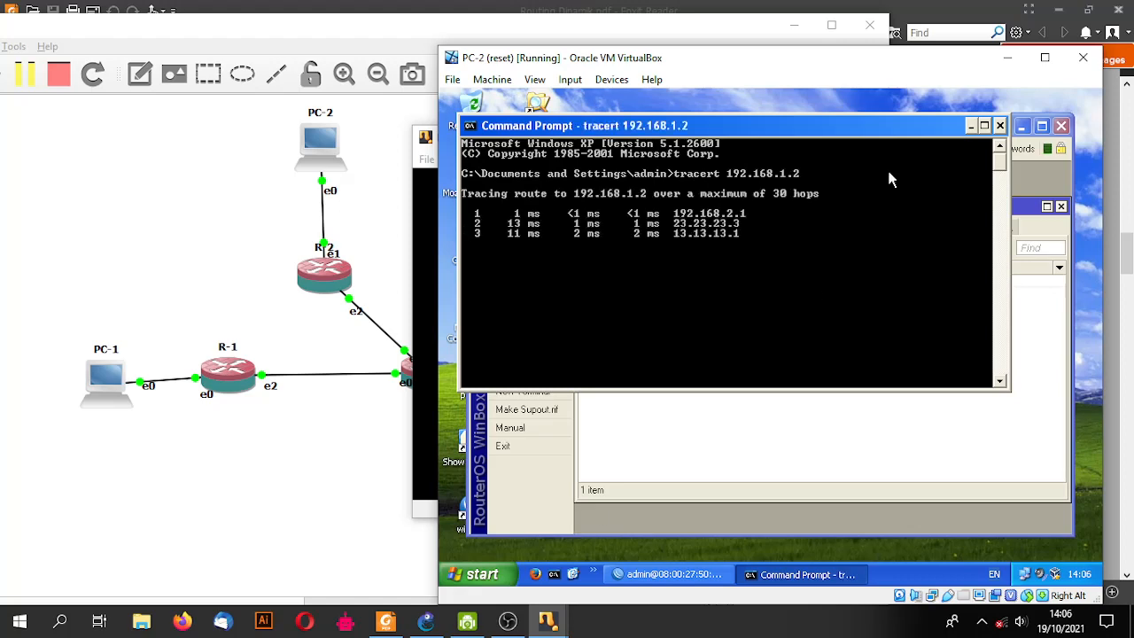
{"action": "key", "text": "ctrl+c"}
{"action": "key", "text": "Up"}
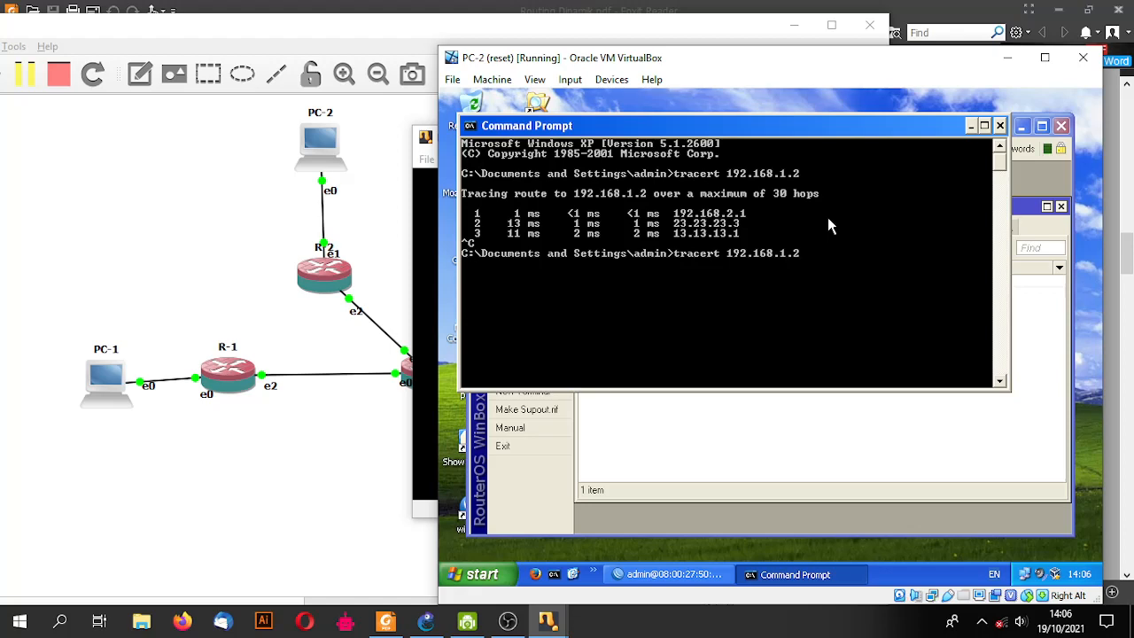
{"action": "key", "text": "Return"}
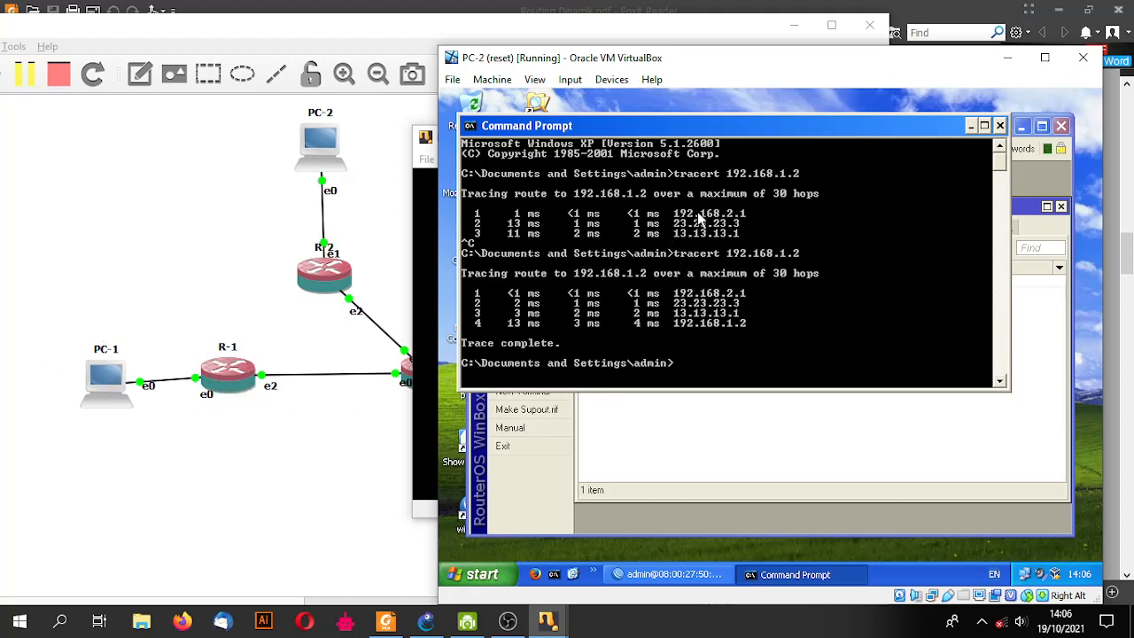
{"action": "left_click", "coordinate": [972, 127]}
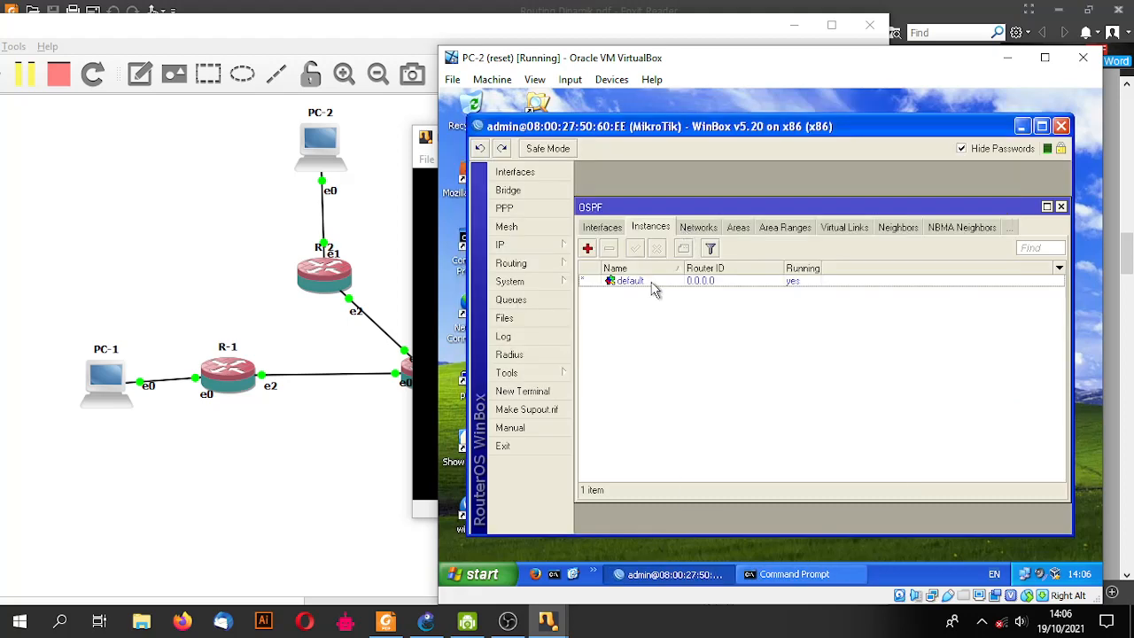
- Open R-2's route list and select 192.168.1.0/24, reached via 23.23.23.3 on ether3
{"action": "left_click", "coordinate": [545, 269]}
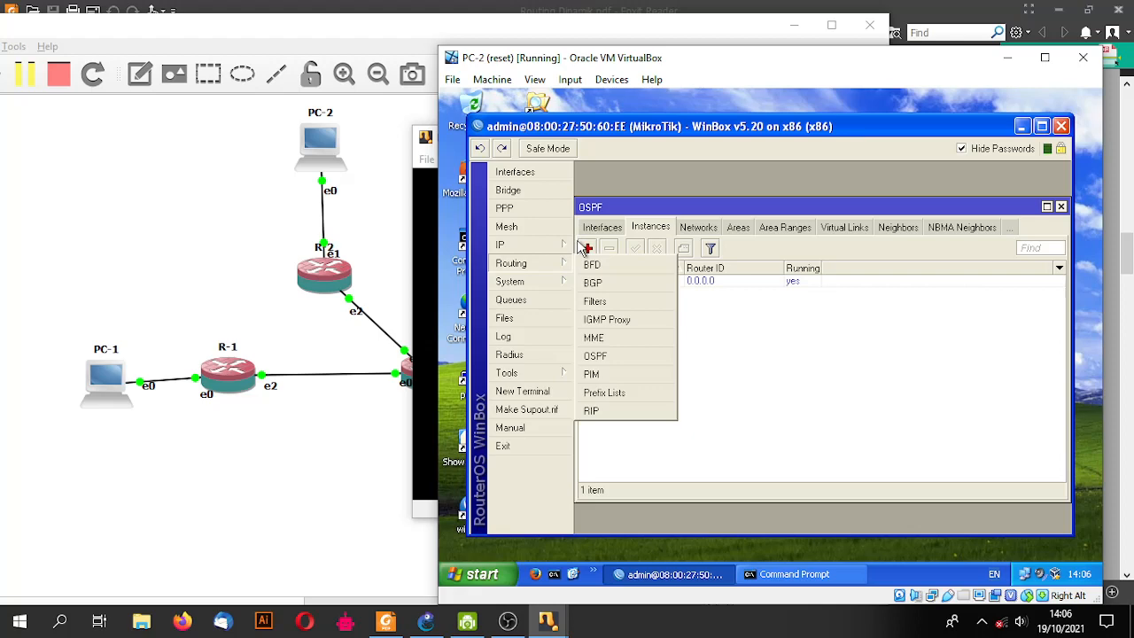
{"action": "left_click", "coordinate": [572, 243]}
{"action": "left_click", "coordinate": [598, 404]}
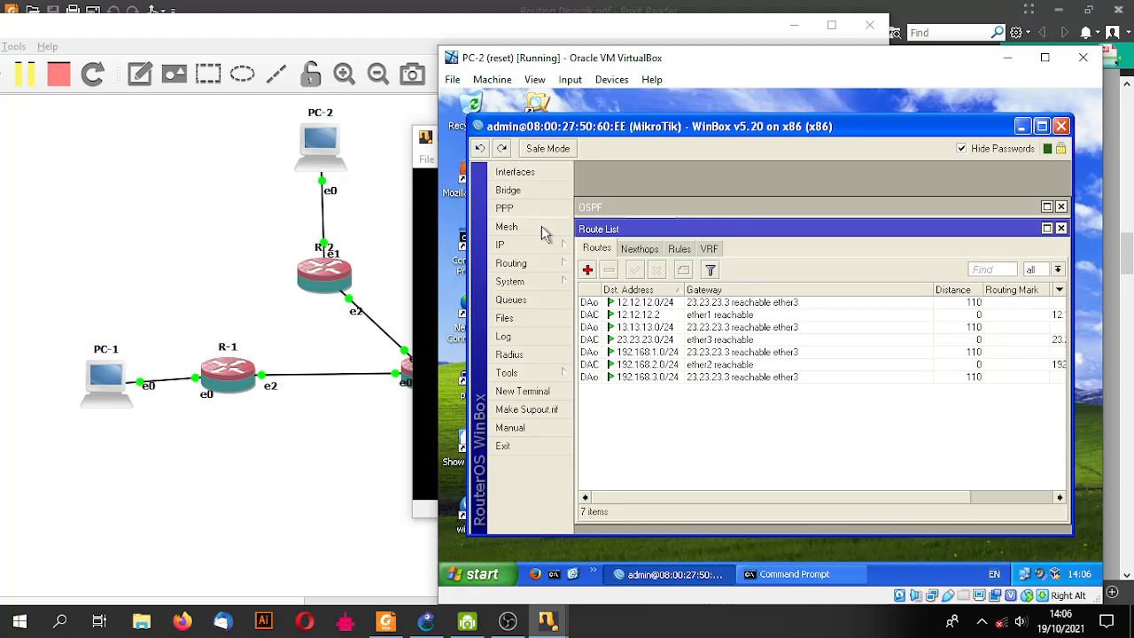
{"action": "left_click", "coordinate": [665, 357]}
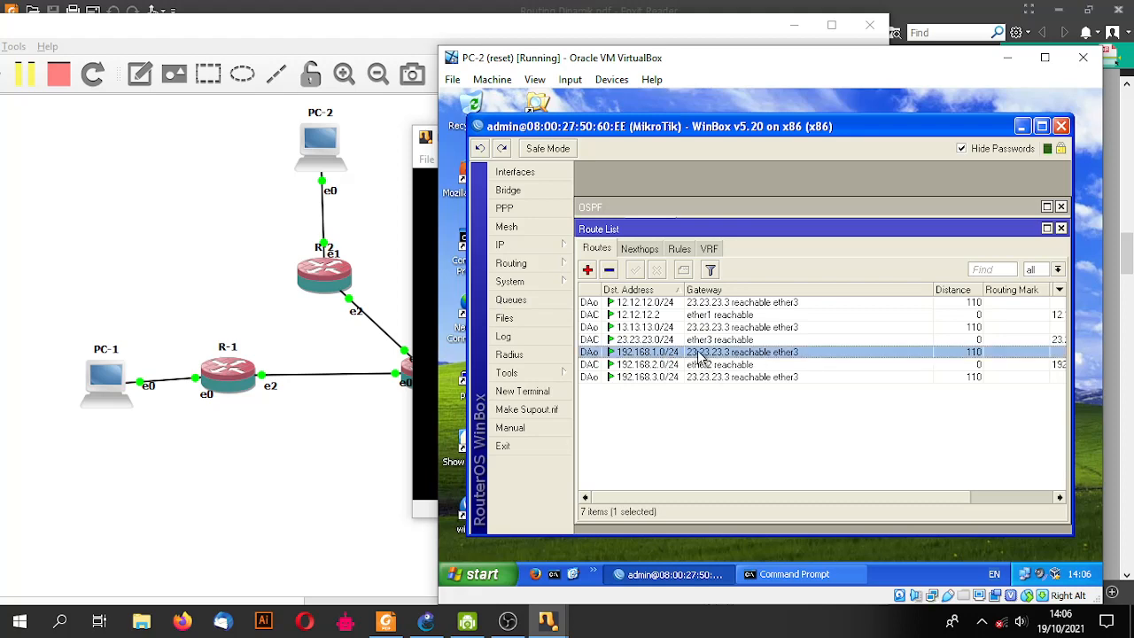